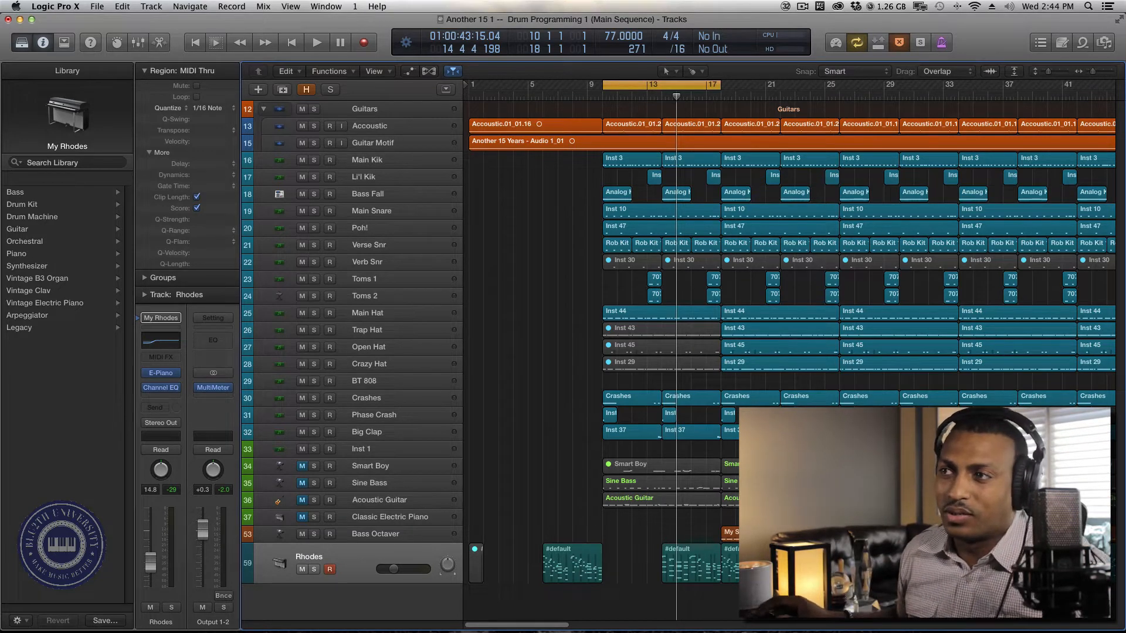
pyautogui.press('super+Right')
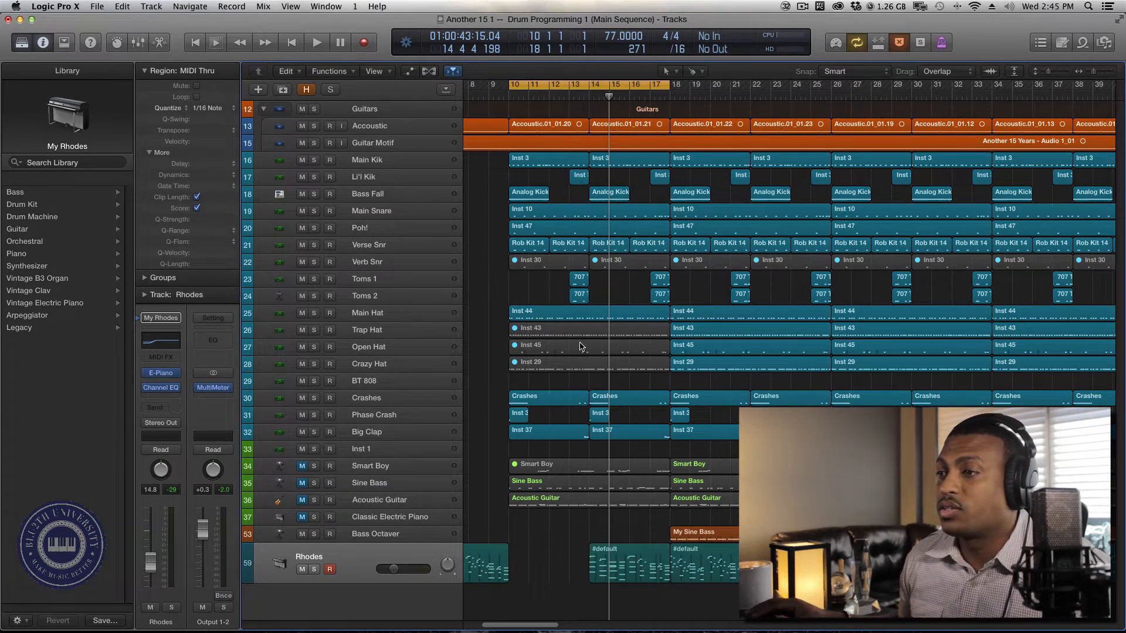
pyautogui.press('r')
pyautogui.press('r')
pyautogui.press('t')
pyautogui.press('t')
pyautogui.press('t')
pyautogui.press('r')
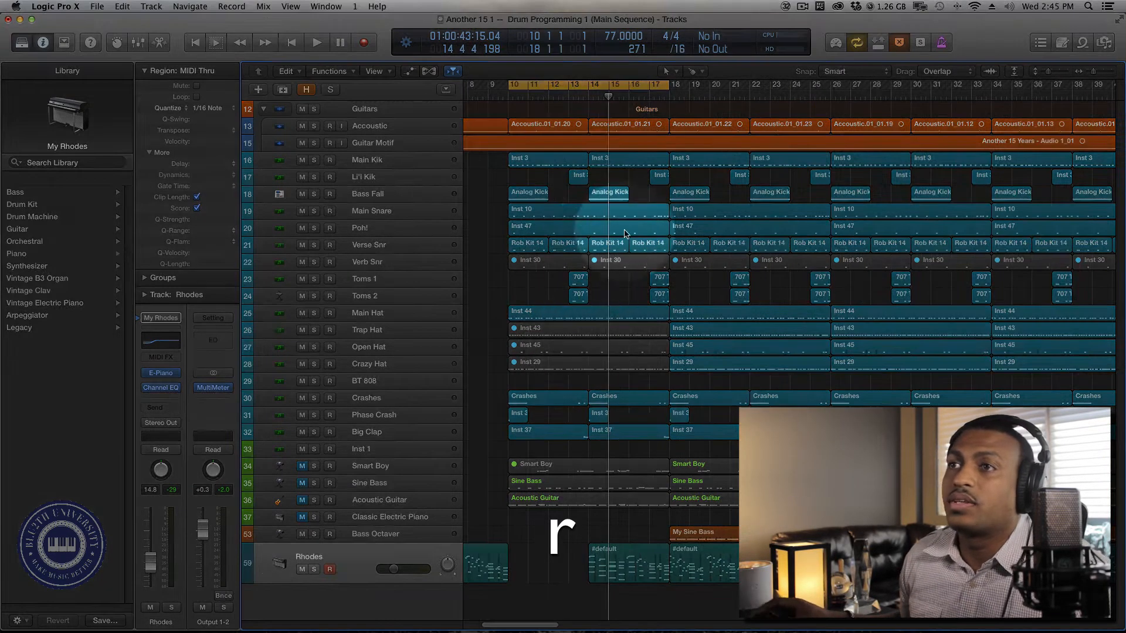
# Step: Select the Accoustic track, play the bars 10–18 cycle, solo the track briefly, return to the full mix and stop playback
pyautogui.click(376, 125)
pyautogui.press('space')
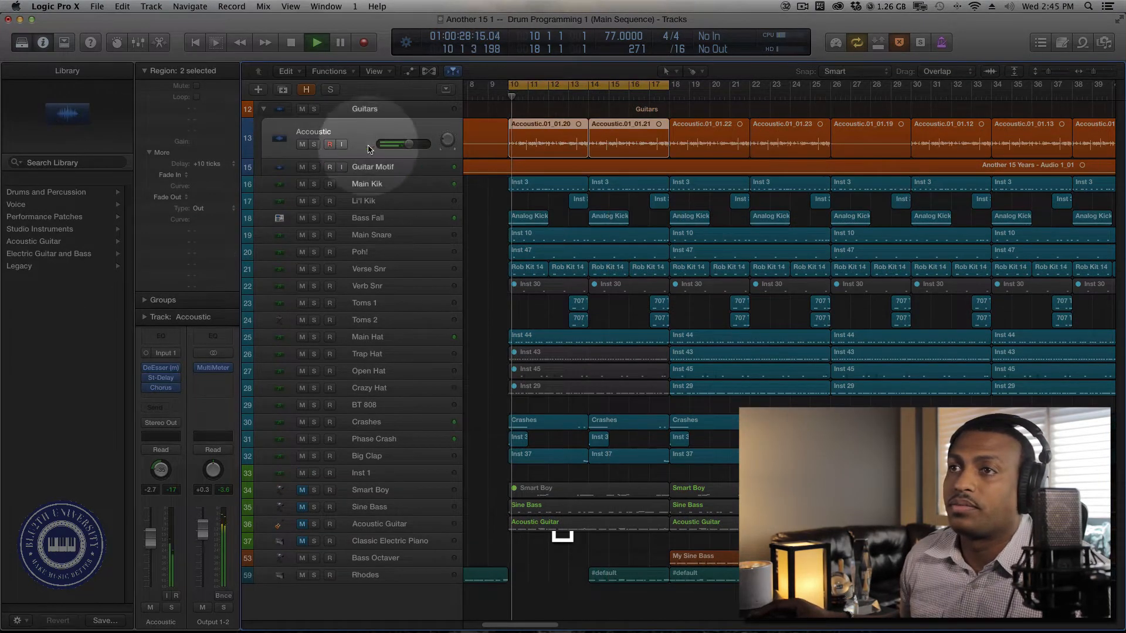
pyautogui.click(314, 145)
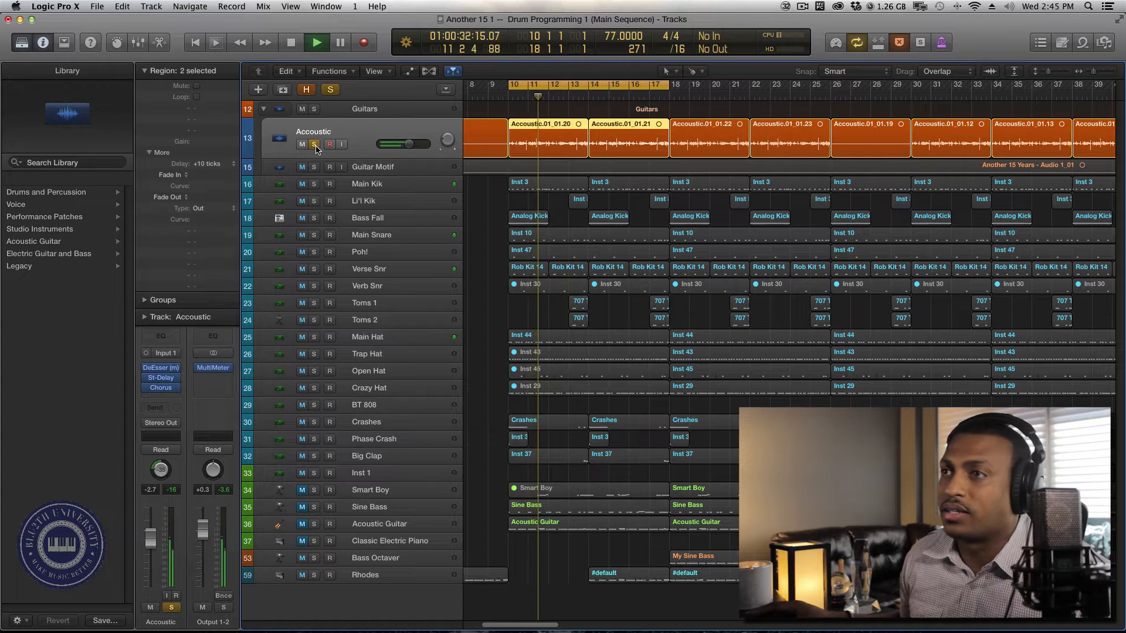
pyautogui.click(315, 148)
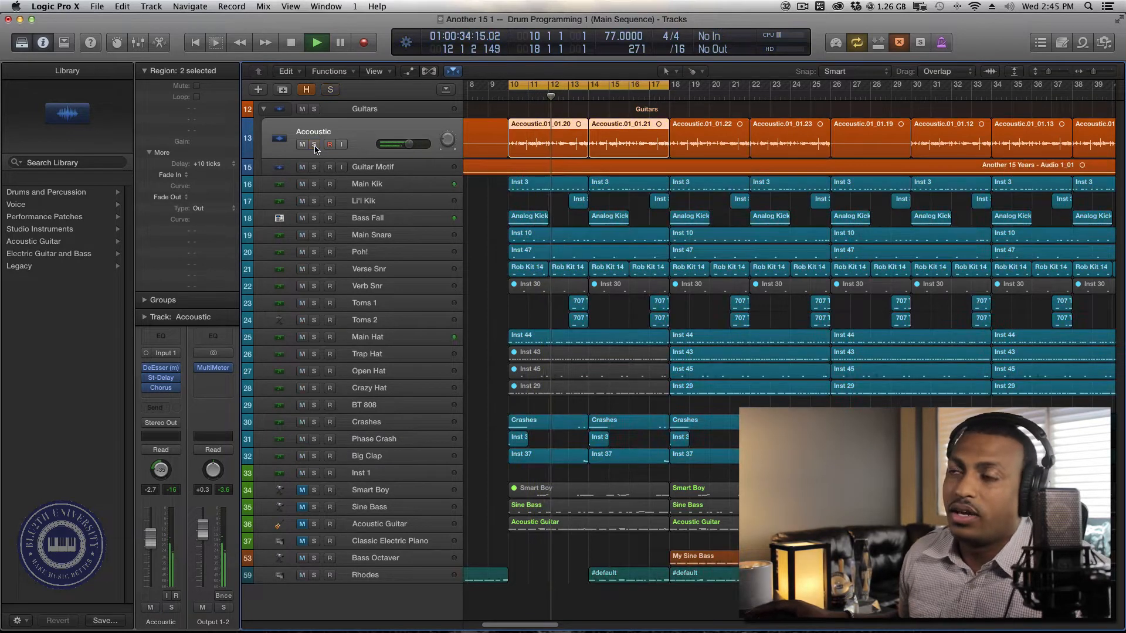
pyautogui.press('space')
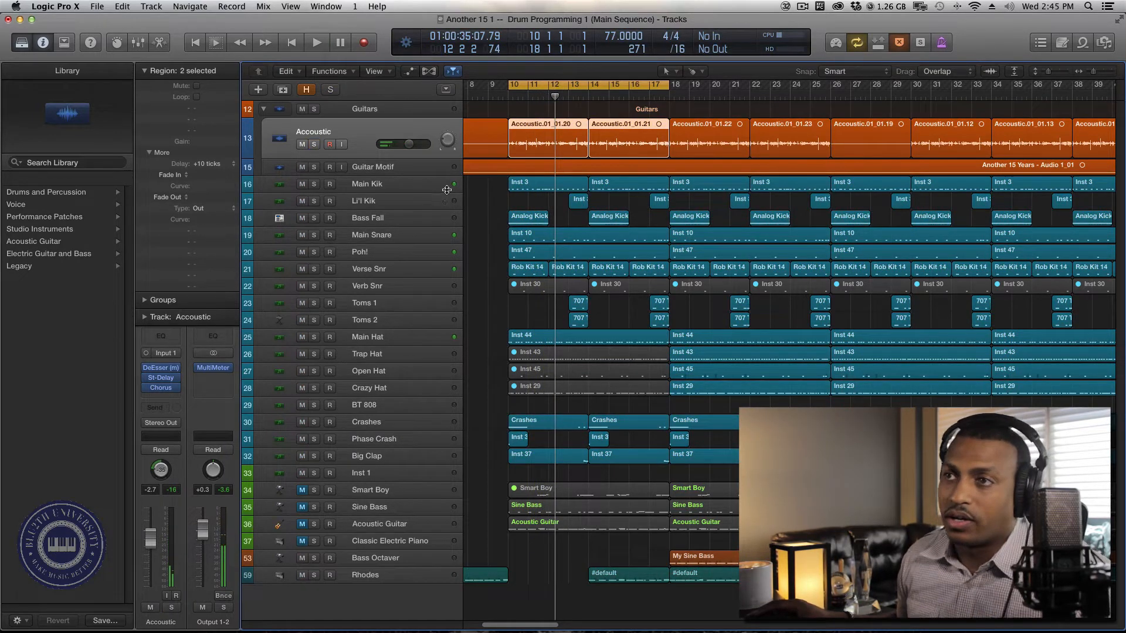
# Step: Audition the Guitar Motif track soloed, remove its solo during playback to hear it in the full mix, and stop
pyautogui.click(332, 170)
pyautogui.click(315, 161)
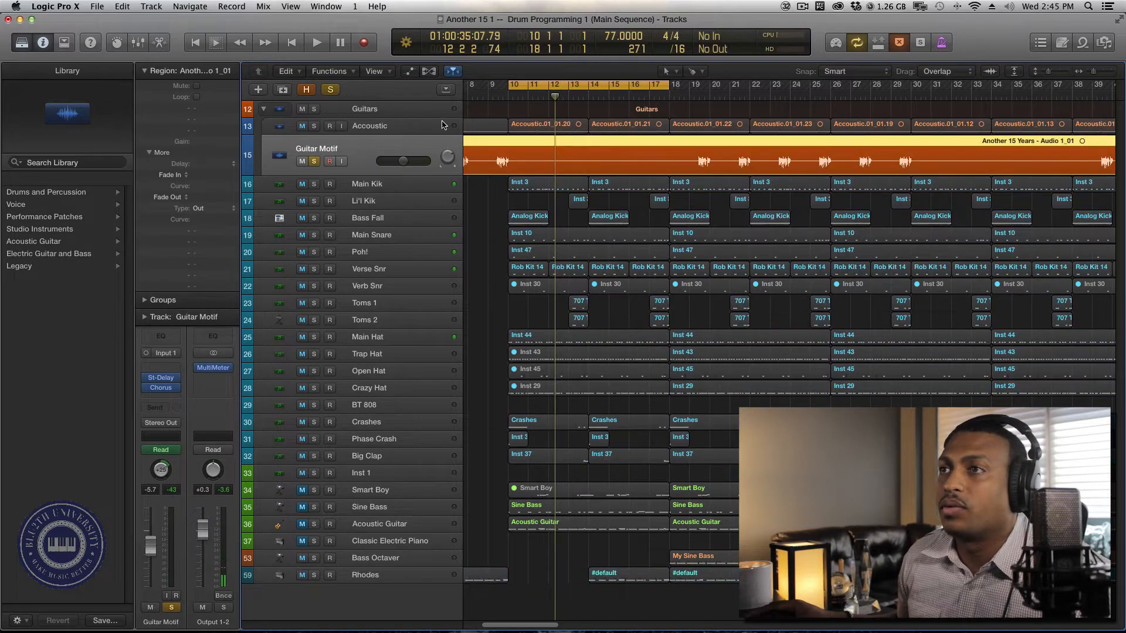
pyautogui.click(499, 99)
pyautogui.press('space')
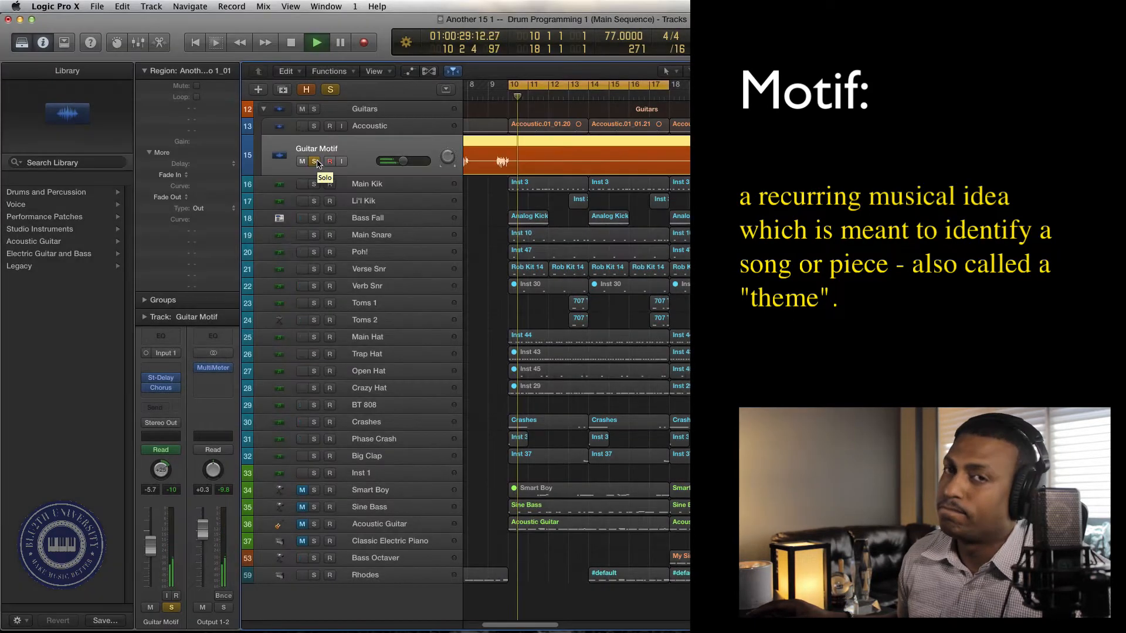
pyautogui.click(313, 161)
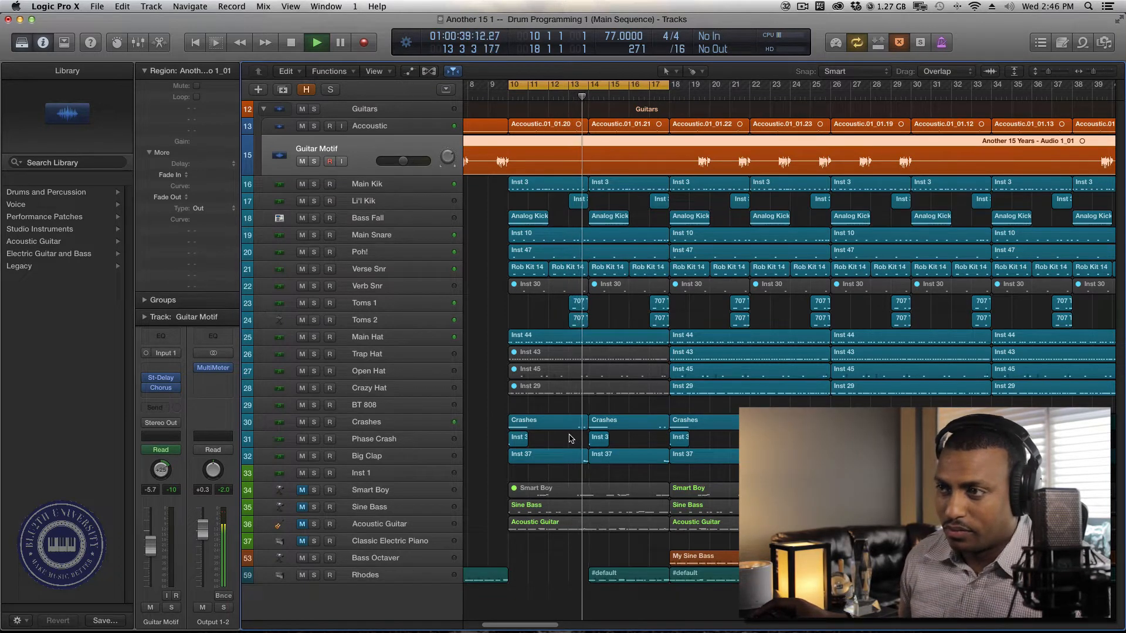
pyautogui.press('space')
# Step: Listen to the full mix over bars 10 to 18 with the Rhodes track selected, and stop playback
pyautogui.moveTo(572, 327); pyautogui.dragTo(581, 298)
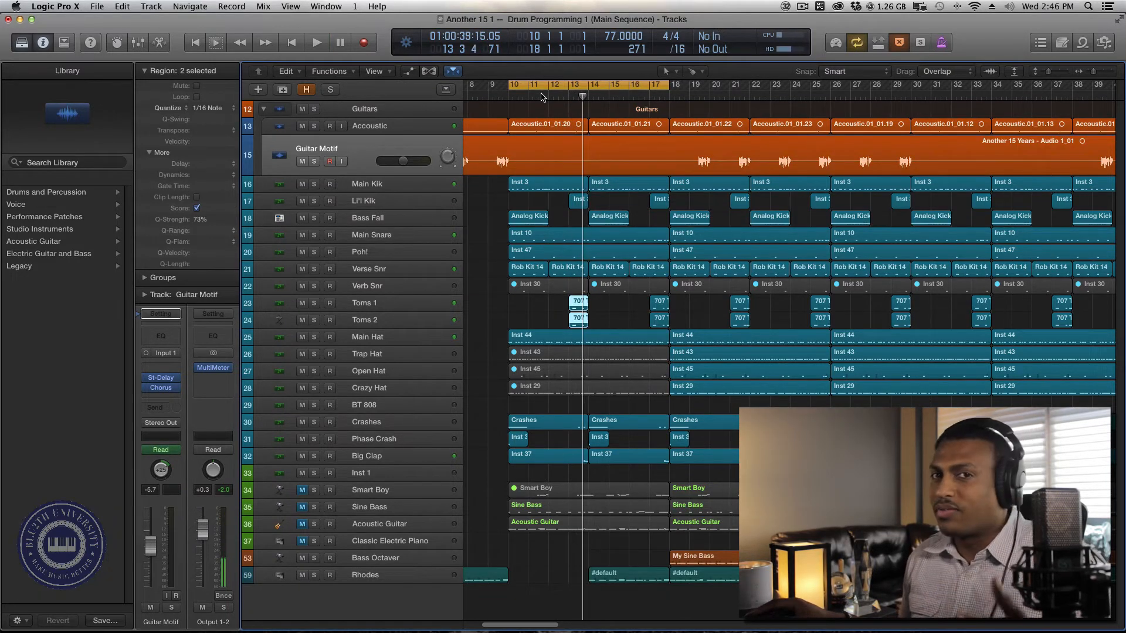
pyautogui.press('space')
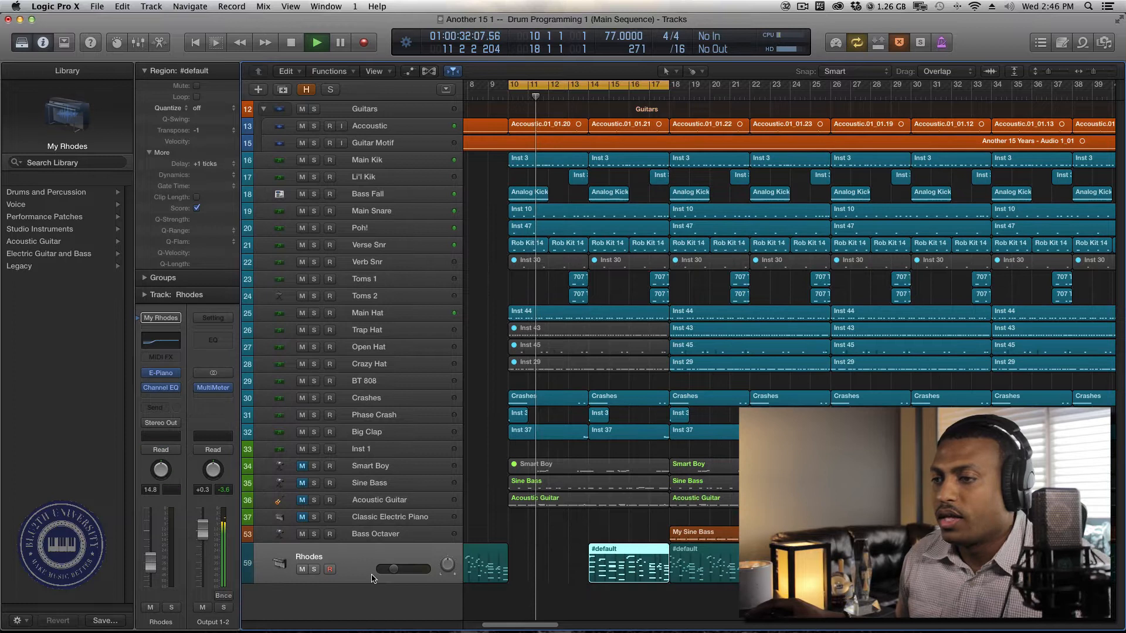
pyautogui.click(372, 575)
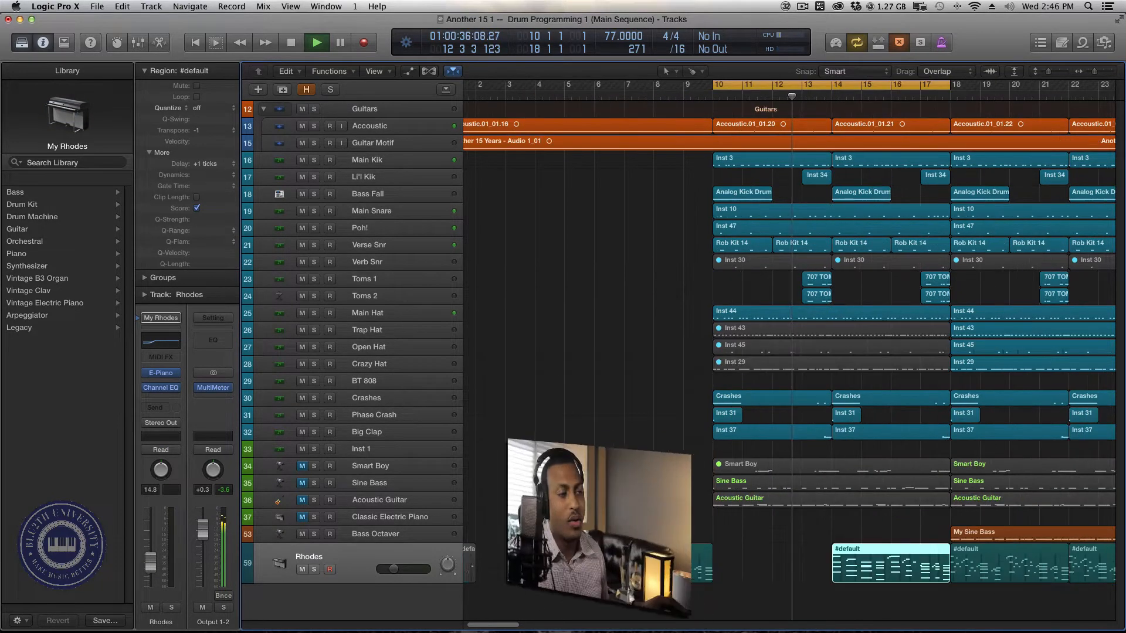
pyautogui.hscroll(-5, 611, 563)
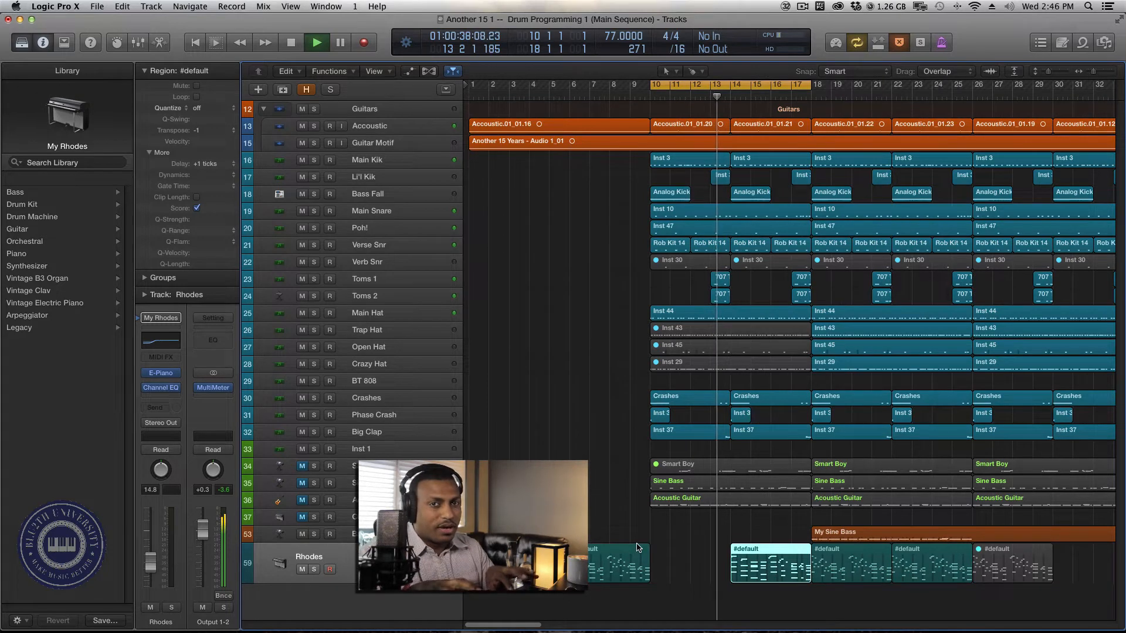
pyautogui.scroll(2, 638, 547)
pyautogui.scroll(1, 638, 547)
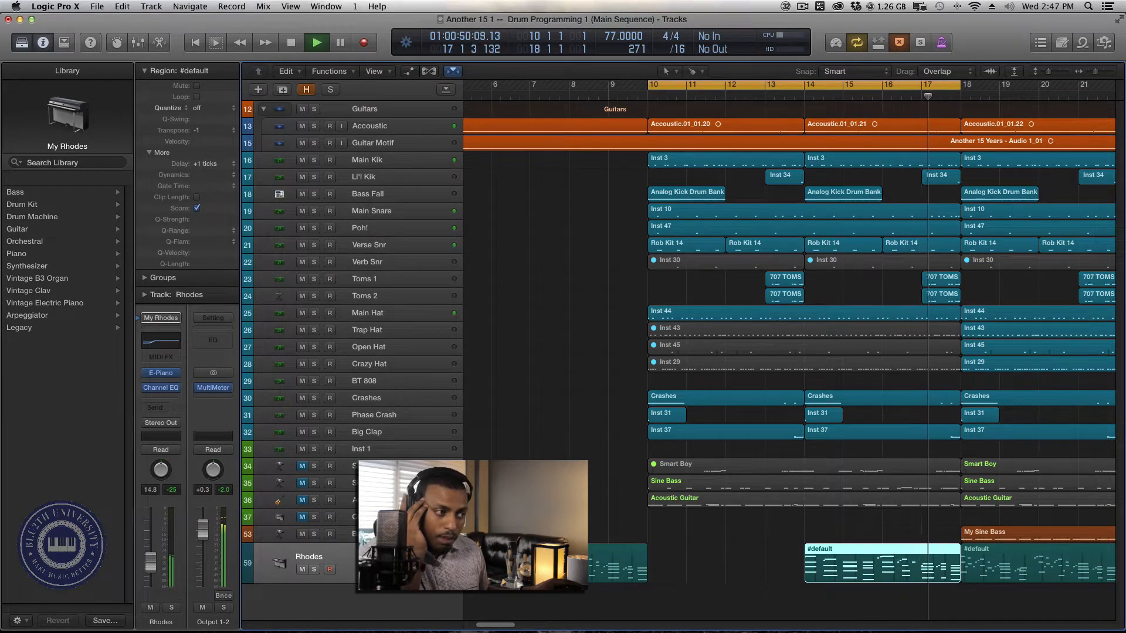
pyautogui.press('space')
# Step: Set the cycle range to bars 14–18, audition the Rhodes track soloed, and remove the solo
pyautogui.moveTo(650, 88); pyautogui.dragTo(886, 94)
pyautogui.click(172, 608)
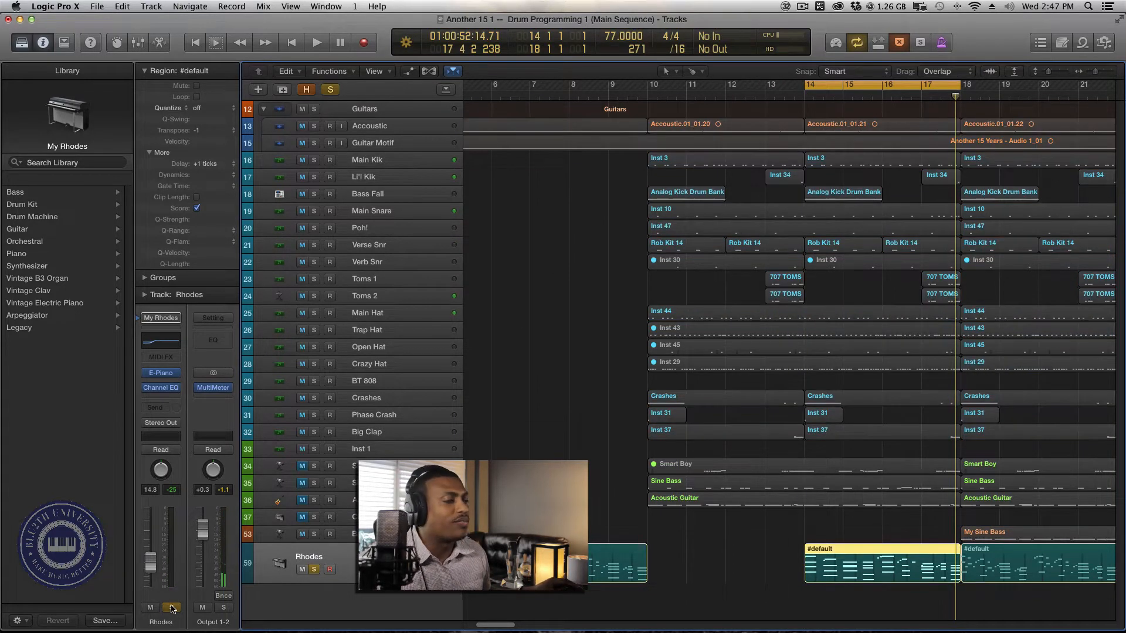
pyautogui.press('space')
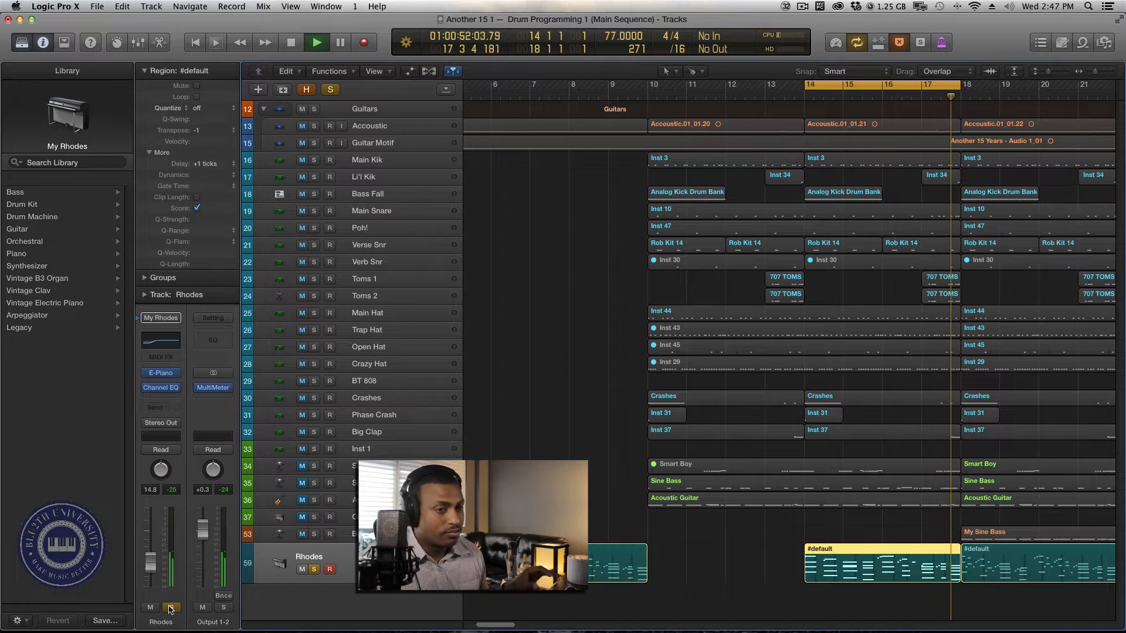
pyautogui.press('space')
pyautogui.click(170, 608)
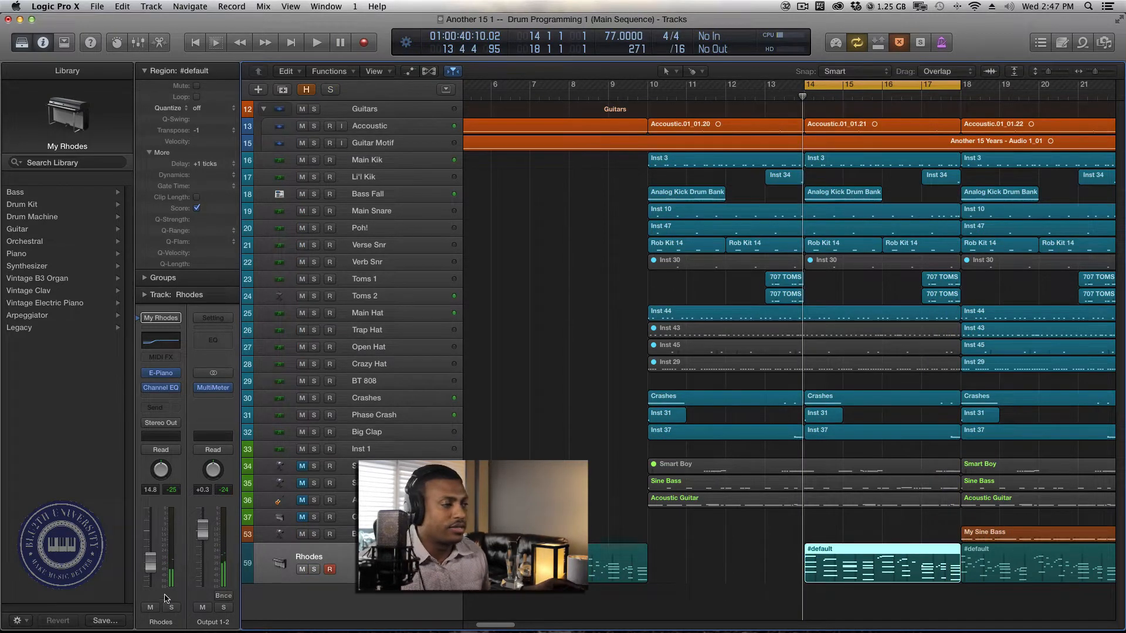
# Step: Audition the Accoustic track soloed over the bars 14–18 cycle and remove its solo
pyautogui.press('super+Left')
pyautogui.press('super+Right')
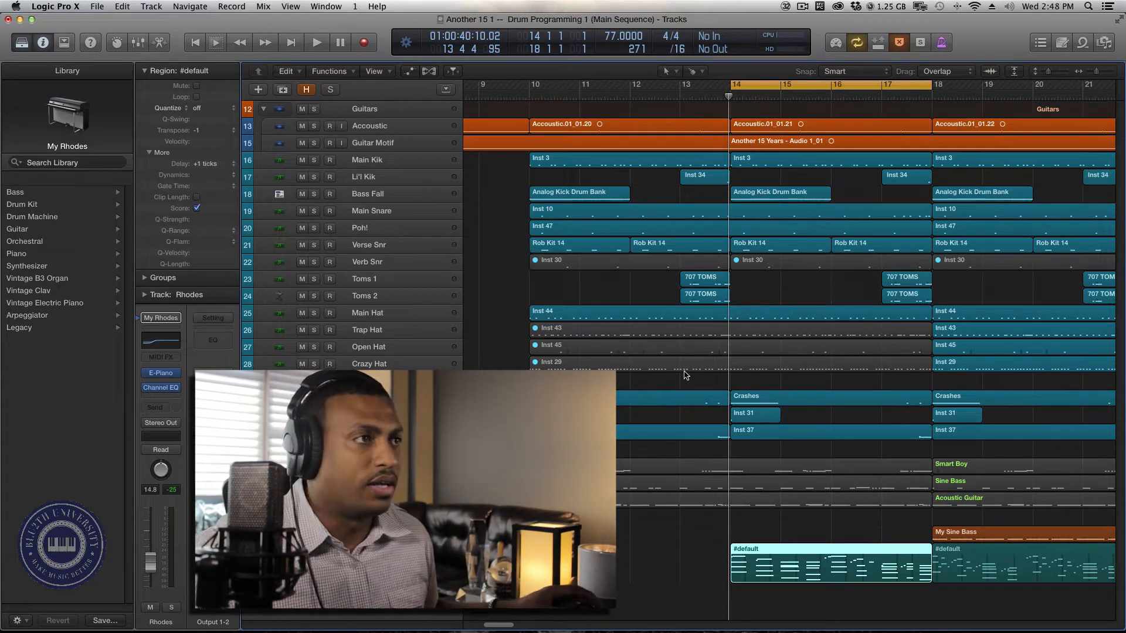
pyautogui.click(371, 130)
pyautogui.press('s')
pyautogui.press('space')
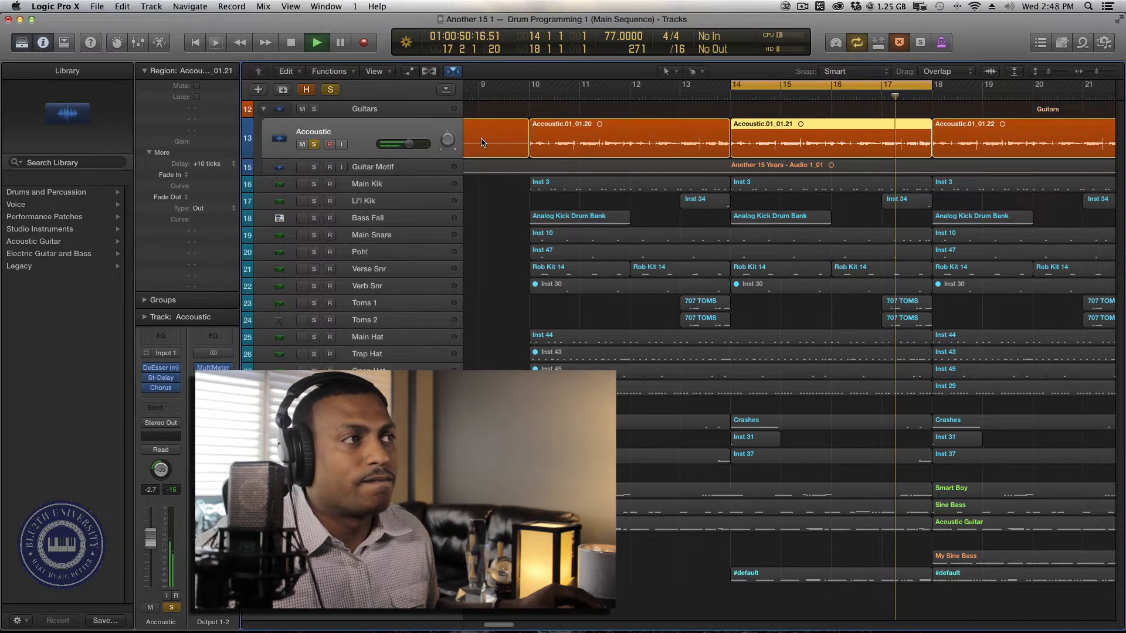
pyautogui.press('space')
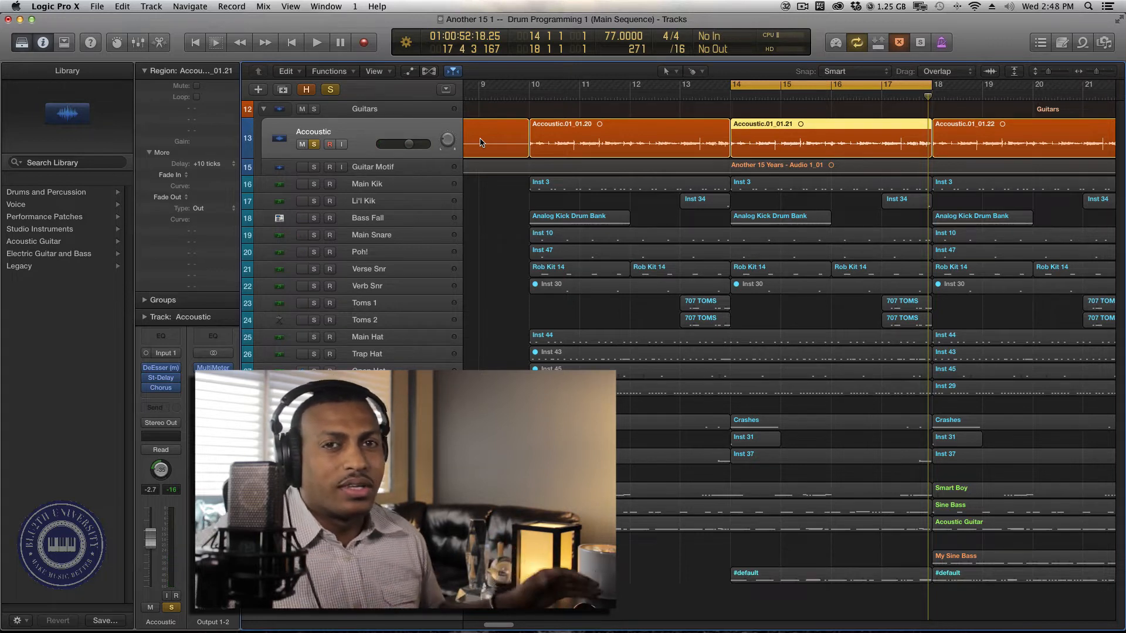
pyautogui.click(314, 145)
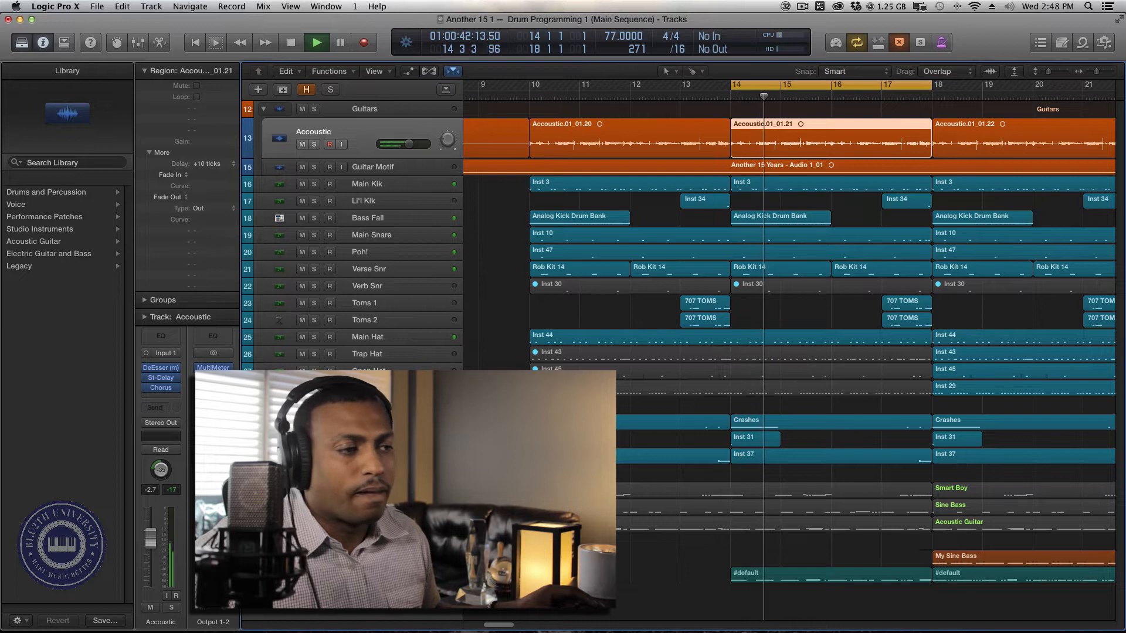
# Step: Listen to the full mix over the bars 14–18 cycle and stop playback
pyautogui.press('space')
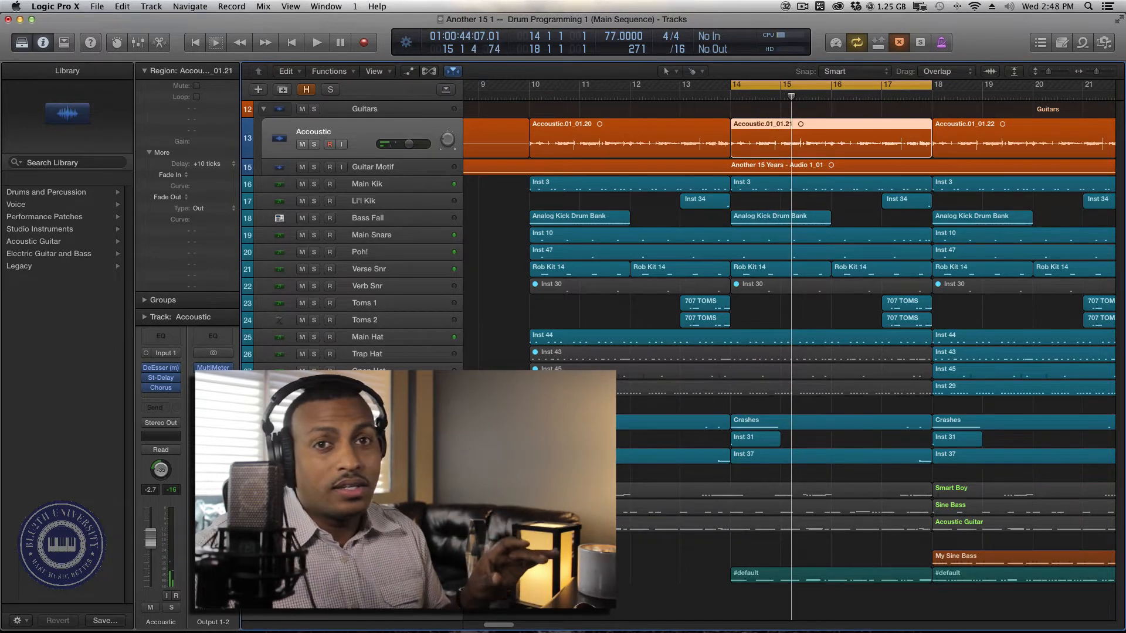
pyautogui.press('space')
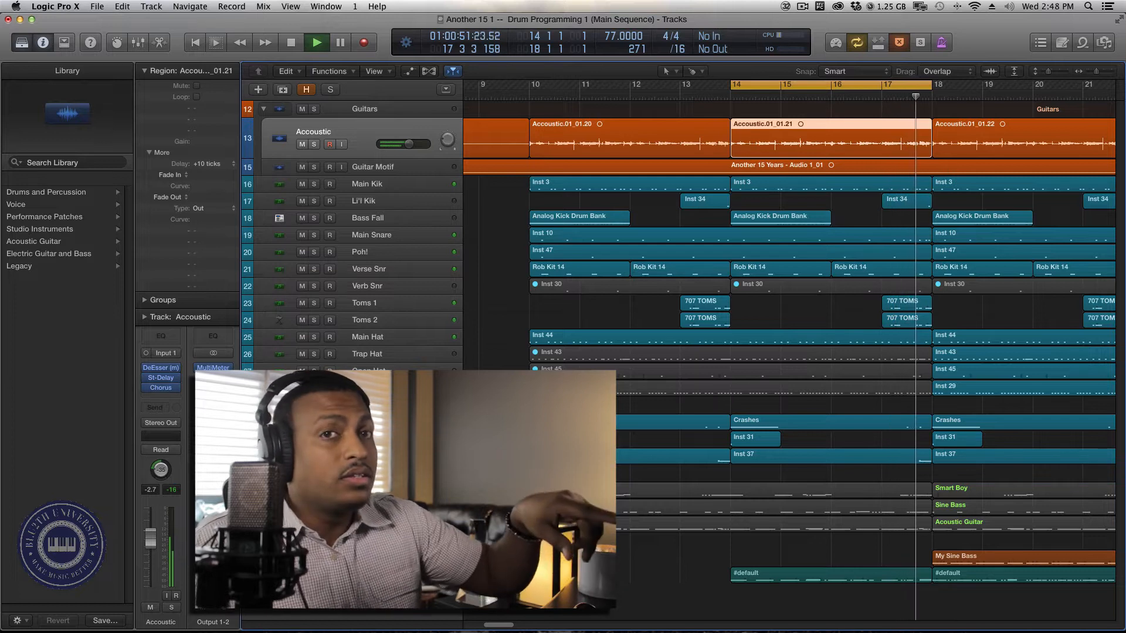
pyautogui.press('space')
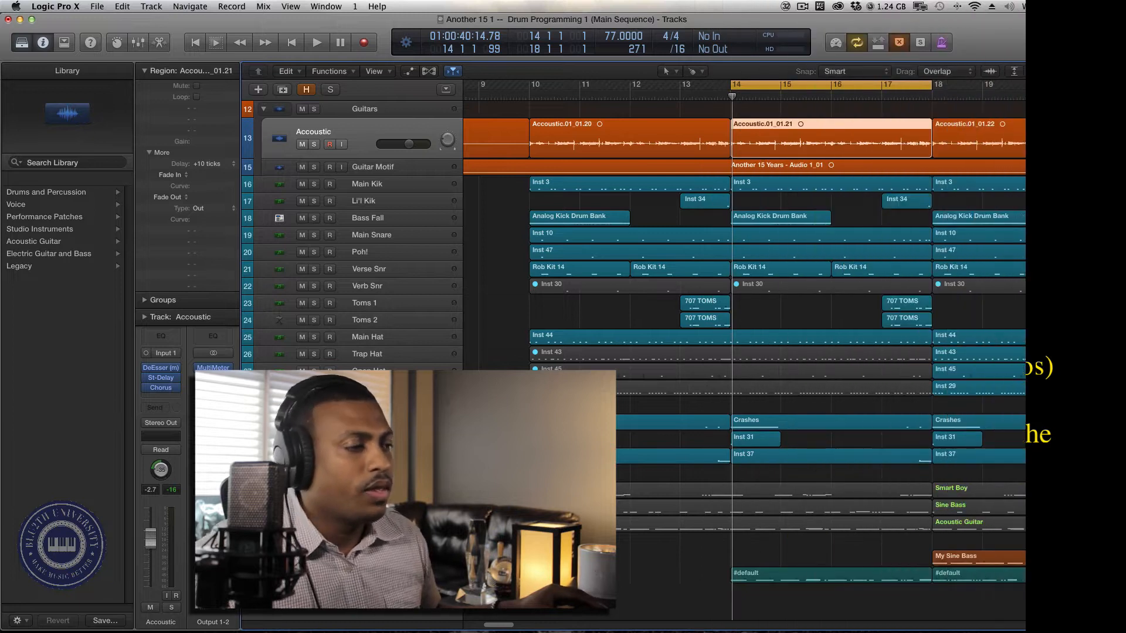
# Step: Set the cycle range to bars 18–26 and start playback of that section
pyautogui.press('super+Left')
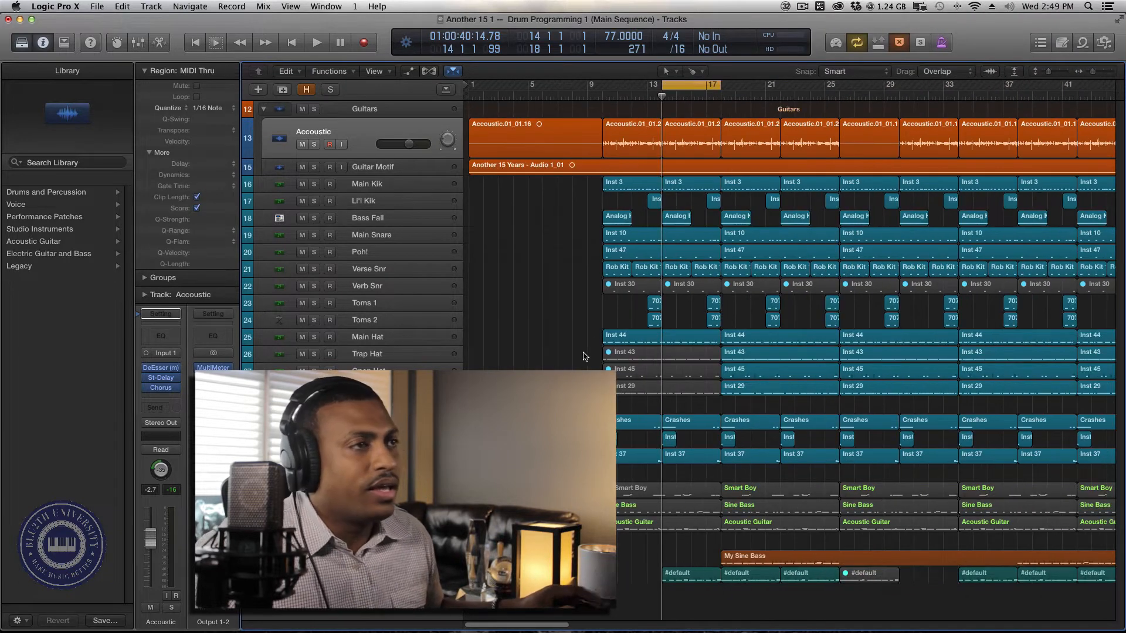
pyautogui.moveTo(705, 86); pyautogui.dragTo(845, 88)
pyautogui.press('space')
pyautogui.press('super+Right')
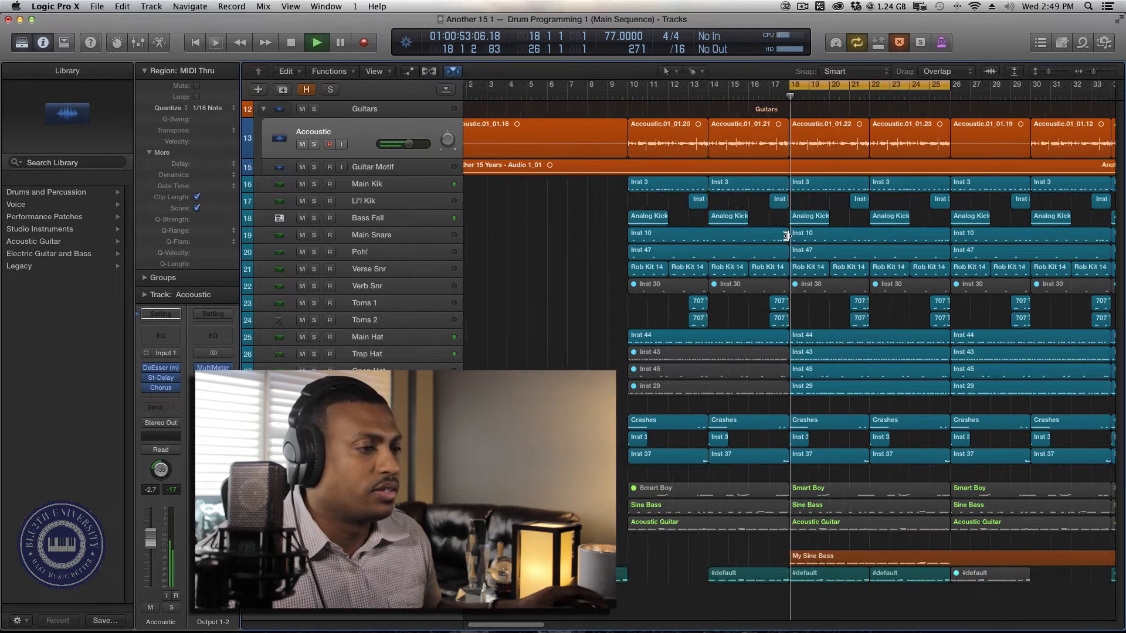
# Step: Select the My Sine Bass region on the Bass Octaver track, open the track's ES2 synthesizer window, and stop playback
pyautogui.click(850, 558)
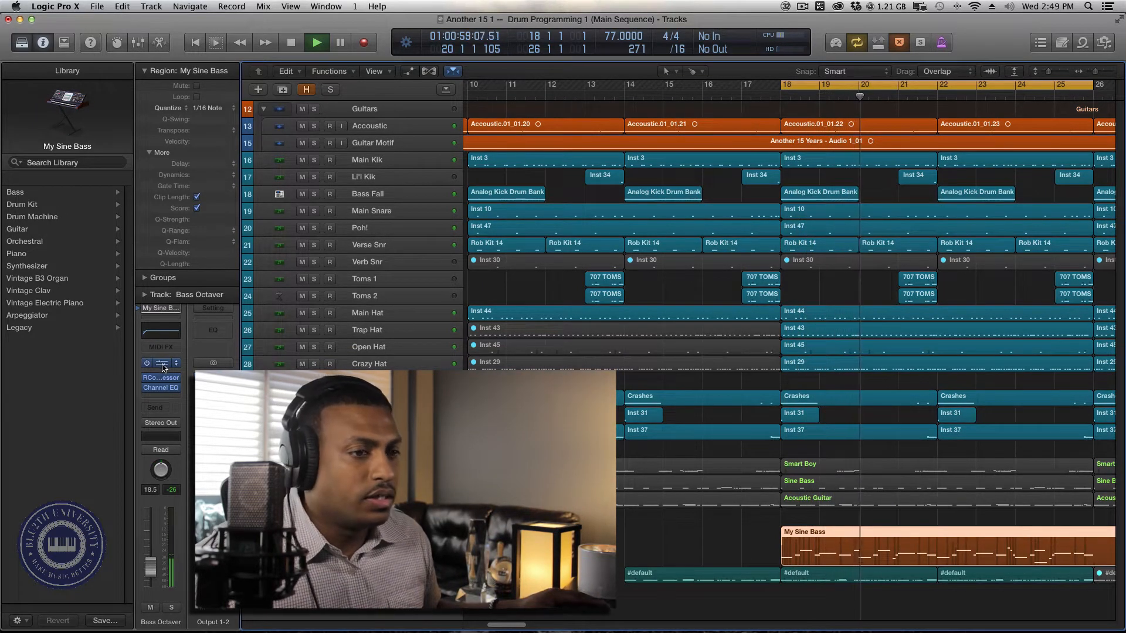
pyautogui.press('super+Left')
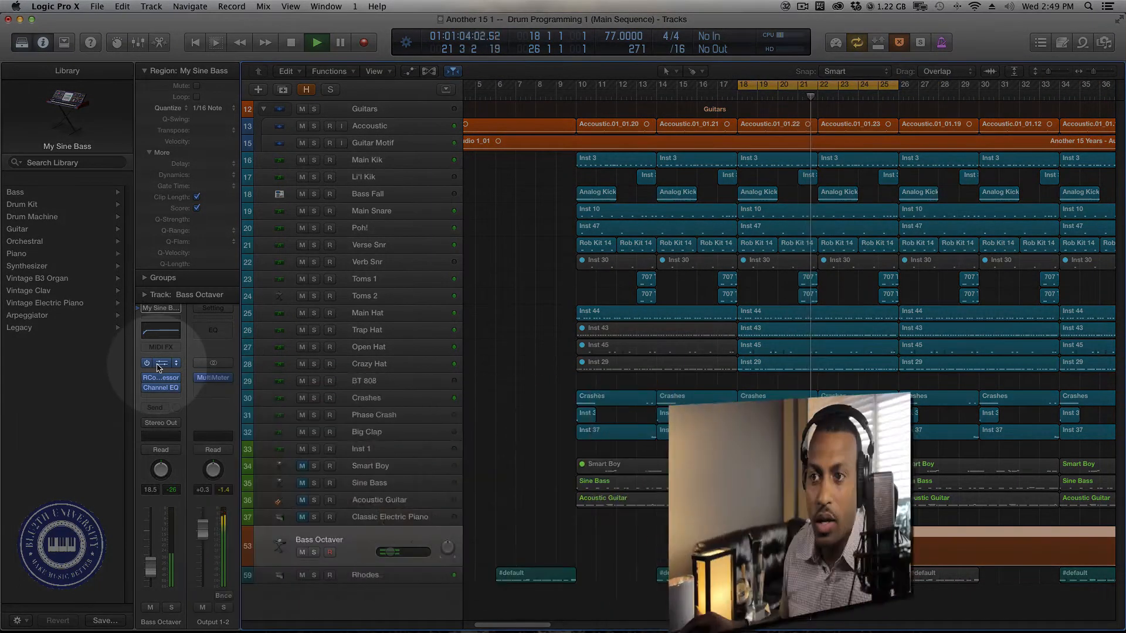
pyautogui.click(160, 363)
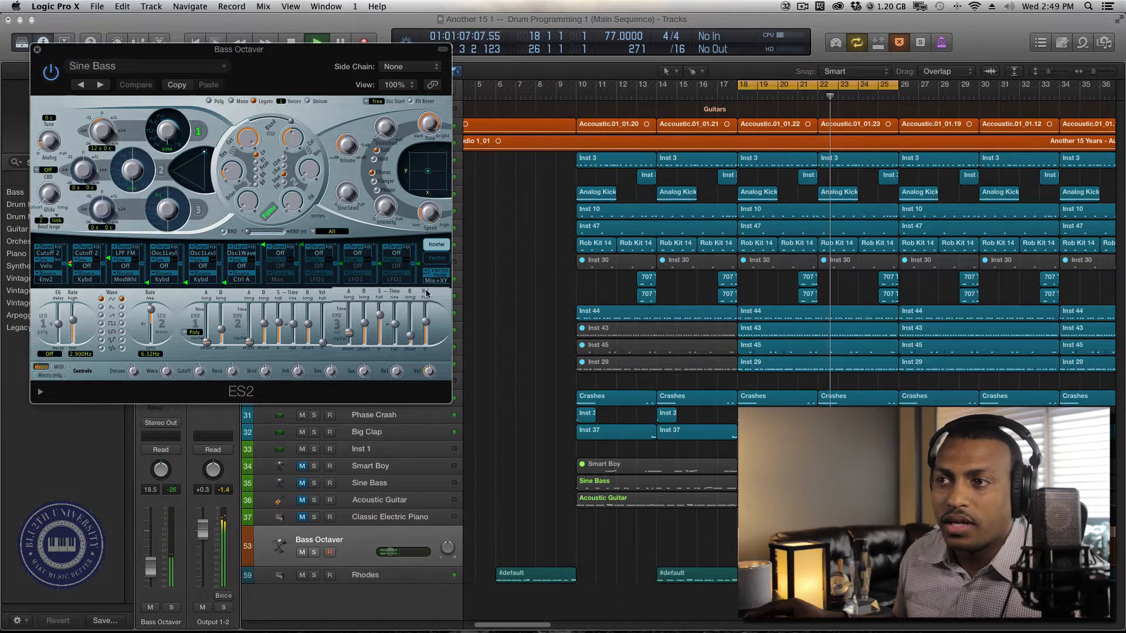
pyautogui.press('space')
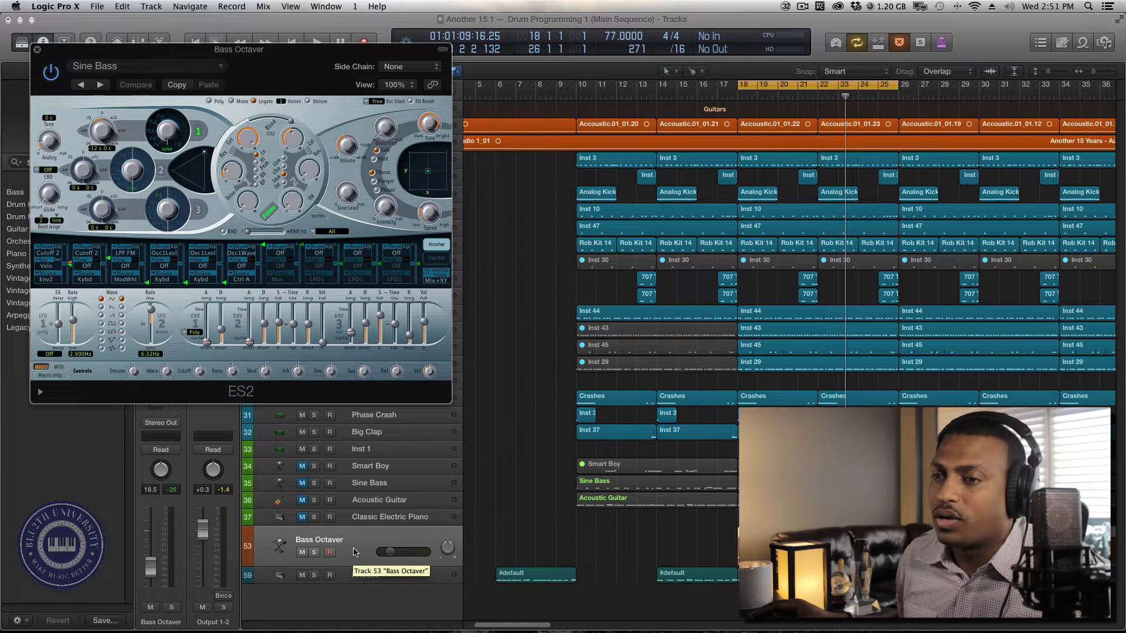
# Step: Solo the Bass Octaver track, play it, open its My Sine Bass region in the Piano Roll, and stop playback
pyautogui.click(313, 553)
pyautogui.press('space')
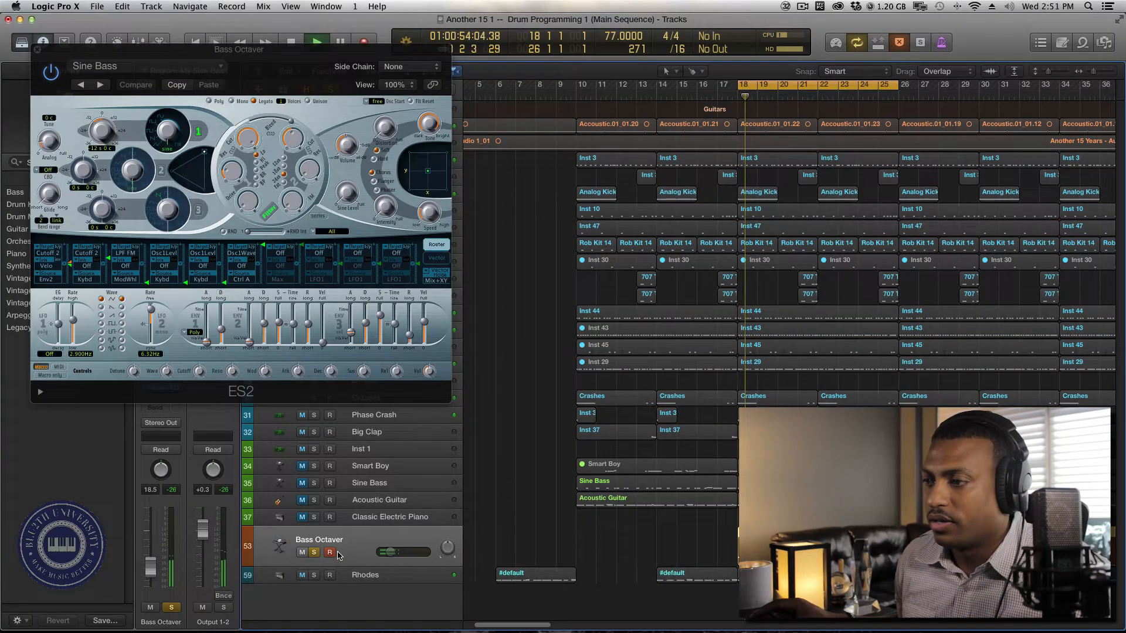
pyautogui.doubleClick(780, 545)
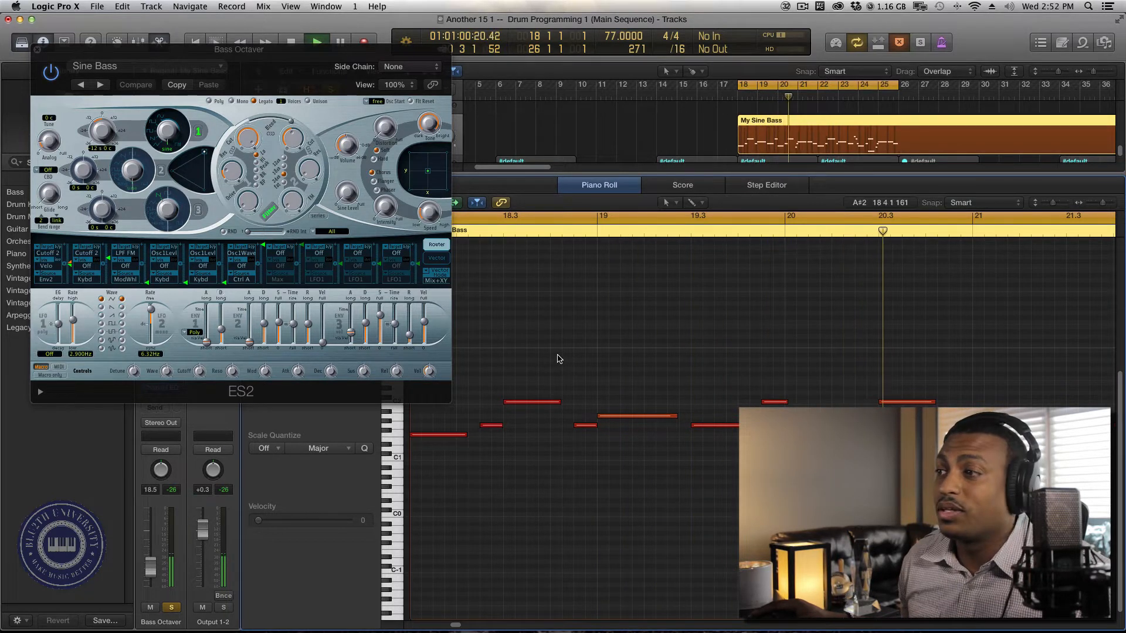
pyautogui.press('space')
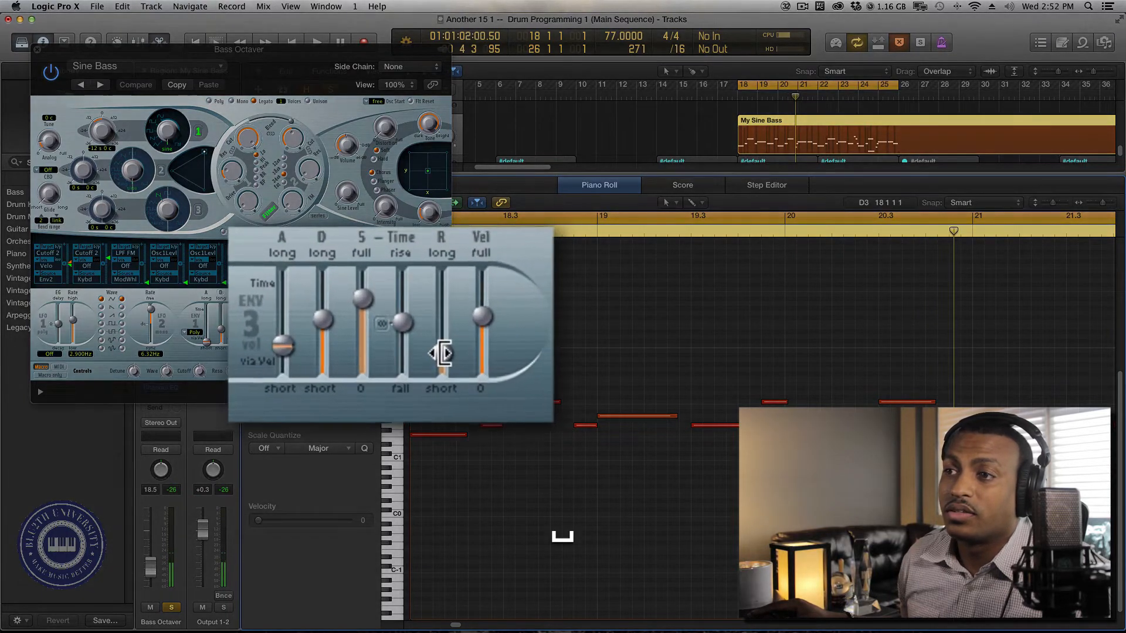
# Step: Play the soloed bass and lengthen the release of envelope 3 in ES2 to hear its effect
pyautogui.click(422, 343)
pyautogui.press('space')
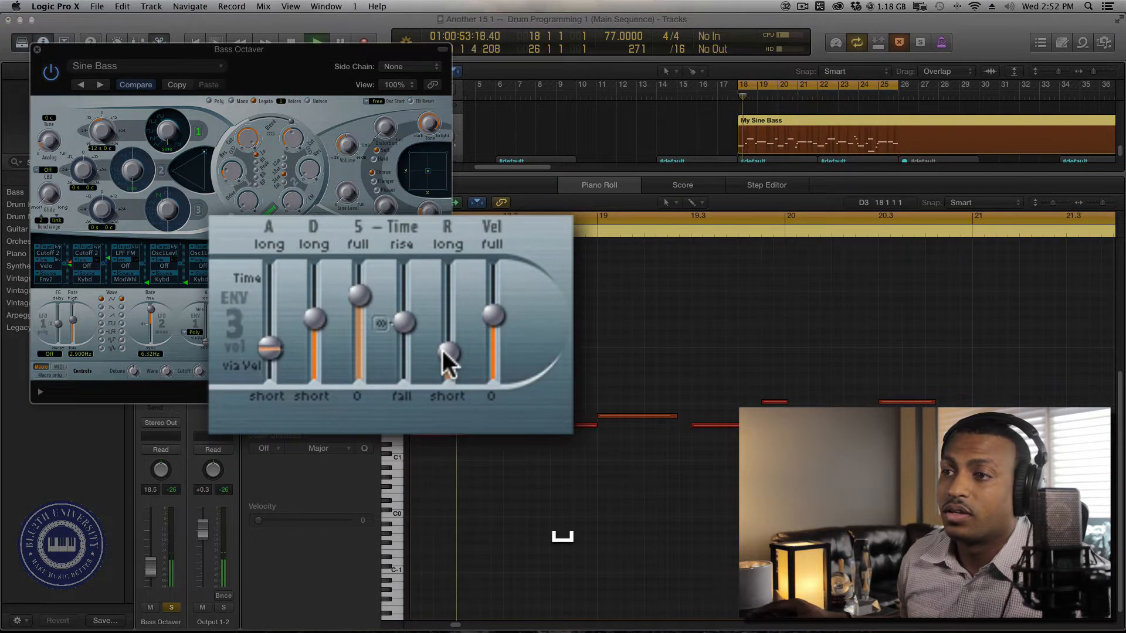
pyautogui.moveTo(442, 350); pyautogui.dragTo(445, 325)
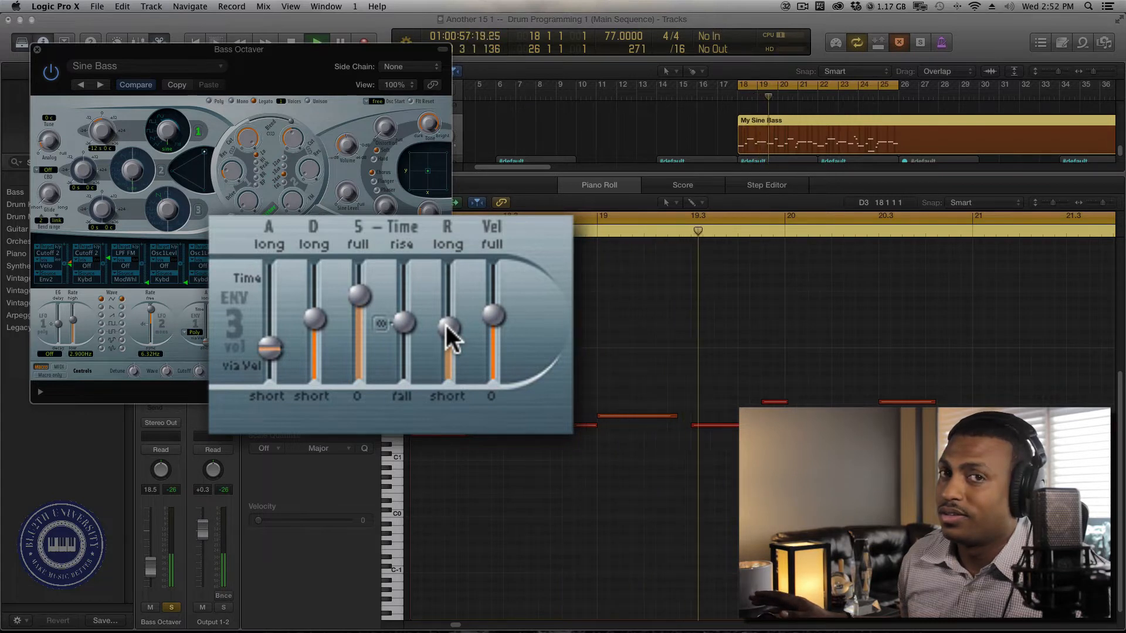
# Step: Shorten the envelope 3 release in ES2 to 52.0 ms, pausing and resuming playback to compare the bass sound
pyautogui.click(446, 325)
pyautogui.moveTo(446, 325); pyautogui.dragTo(448, 339)
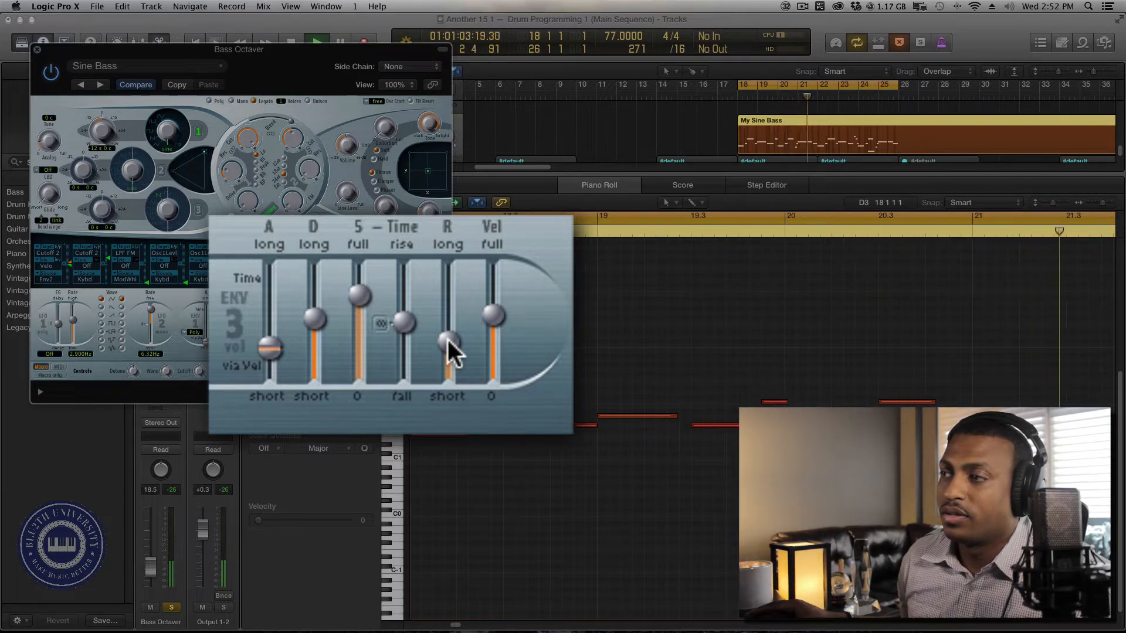
pyautogui.press('space')
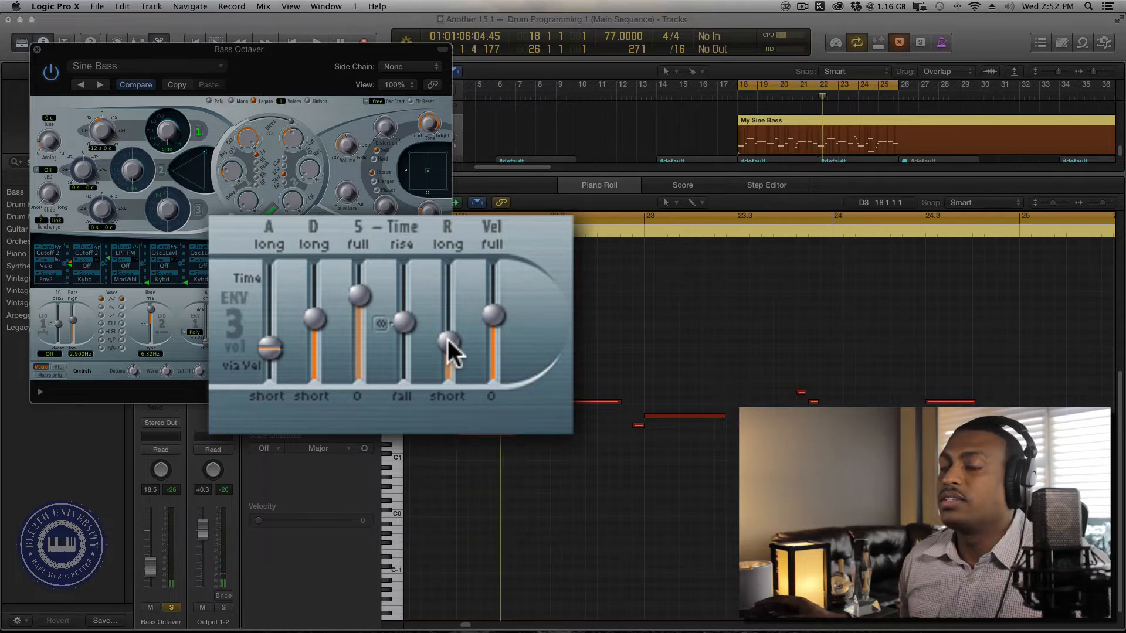
pyautogui.moveTo(448, 339); pyautogui.dragTo(449, 346)
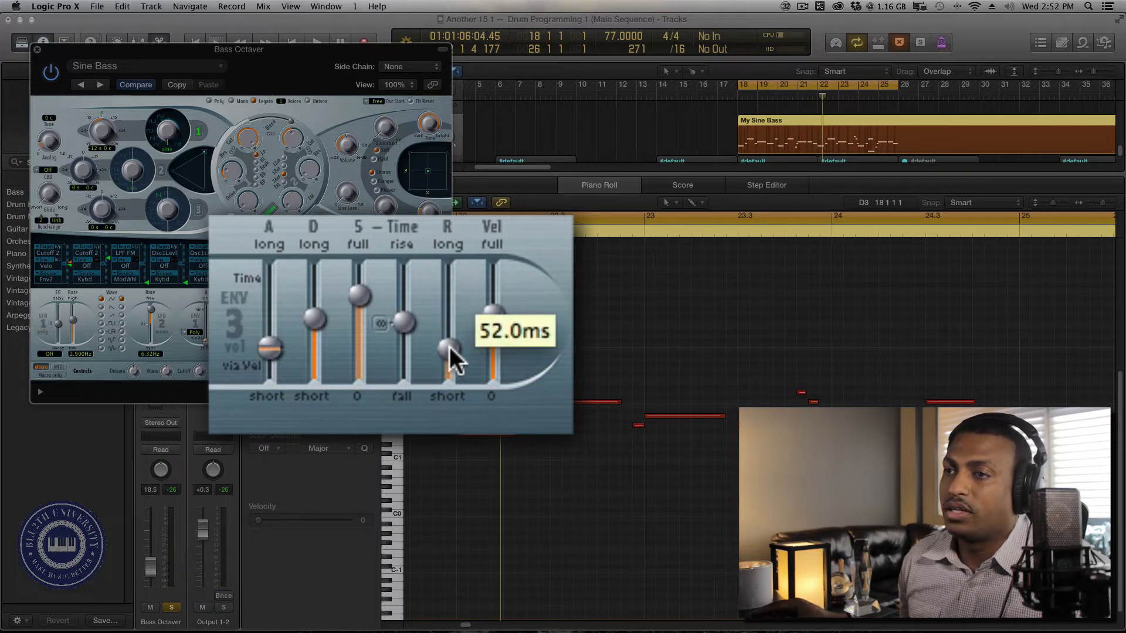
pyautogui.press('space')
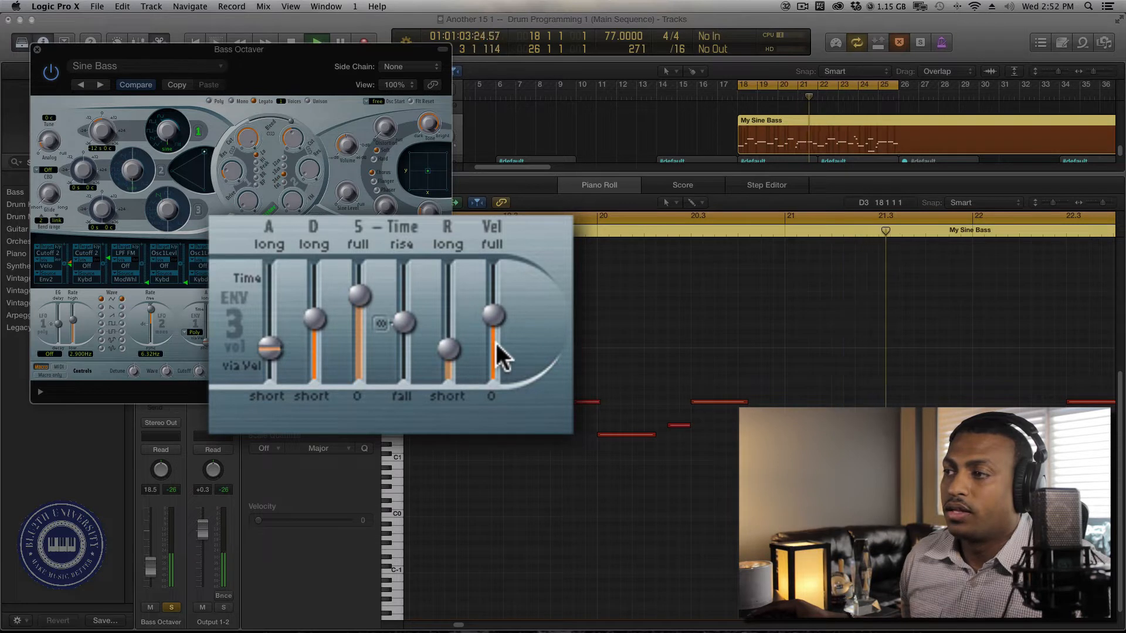
# Step: Lengthen the envelope 3 release while the bass plays, and shorten it back to its previous setting to compare
pyautogui.moveTo(453, 349)
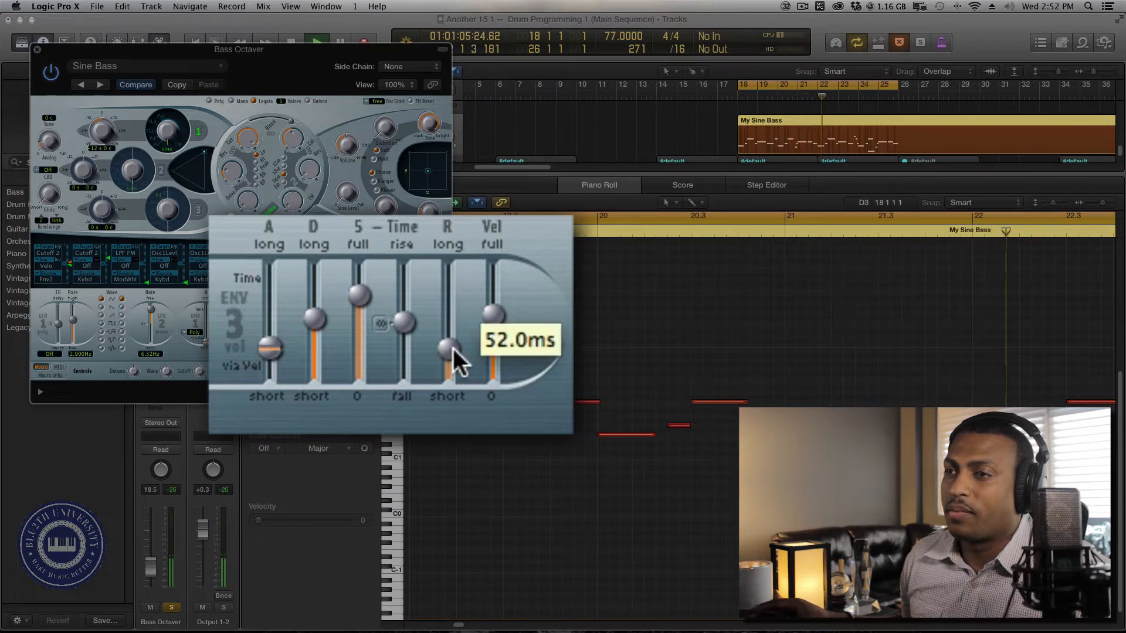
pyautogui.moveTo(453, 348); pyautogui.dragTo(453, 312)
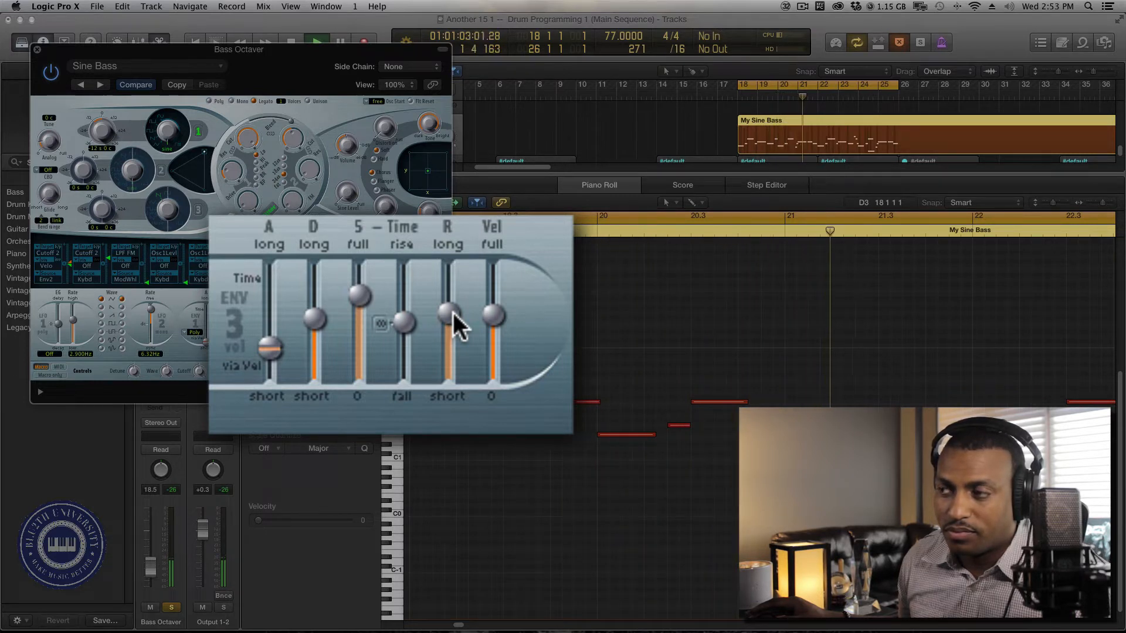
pyautogui.moveTo(453, 312); pyautogui.dragTo(452, 343)
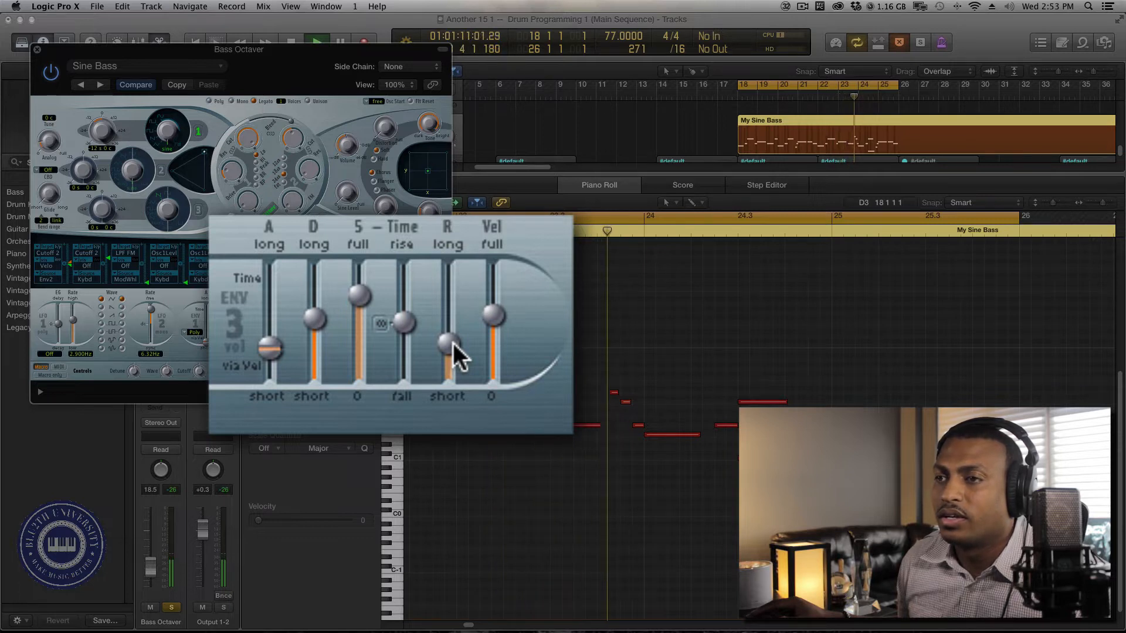
pyautogui.click(452, 343)
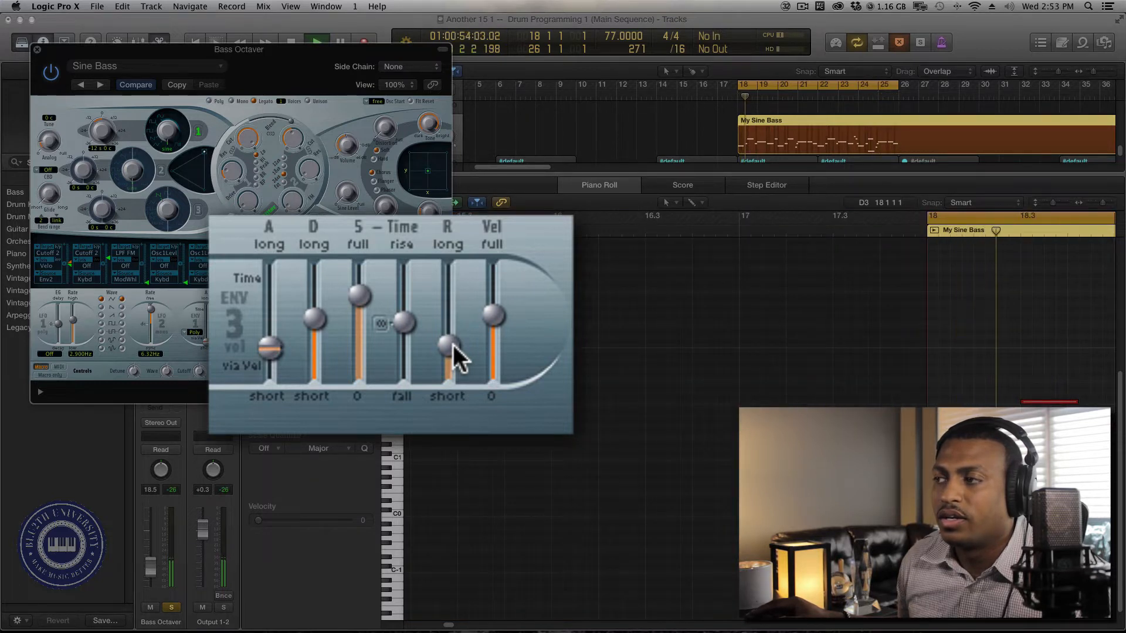
pyautogui.moveTo(453, 345); pyautogui.dragTo(453, 349)
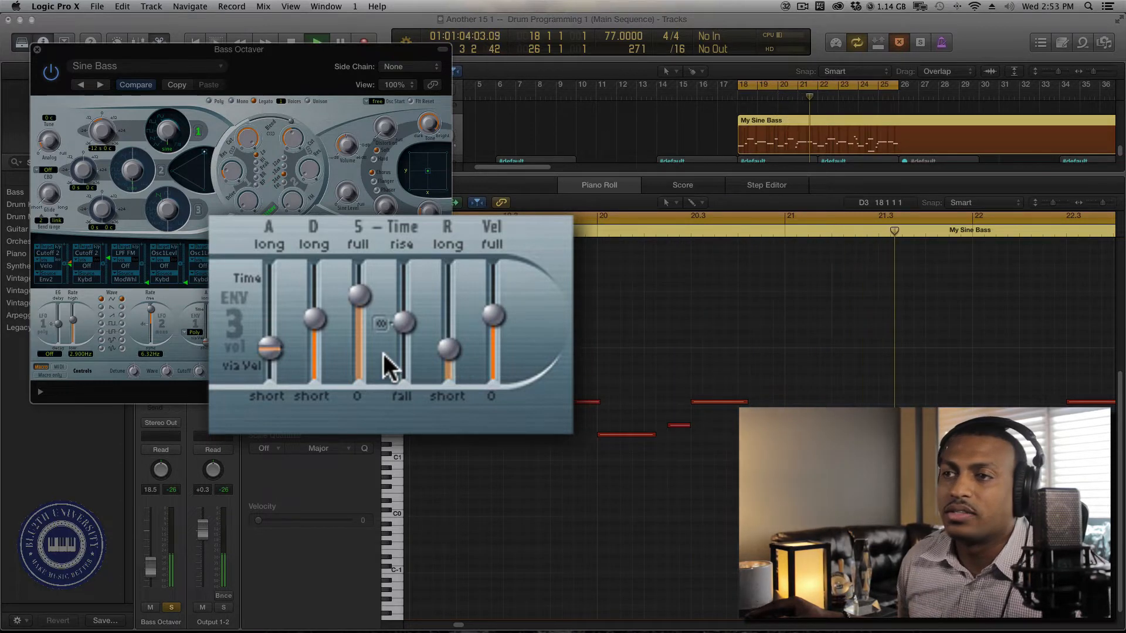
# Step: Lengthen the attack of envelope 3 during playback to hear its effect, and gradually shorten it again
pyautogui.click(269, 350)
pyautogui.moveTo(269, 356); pyautogui.dragTo(270, 356)
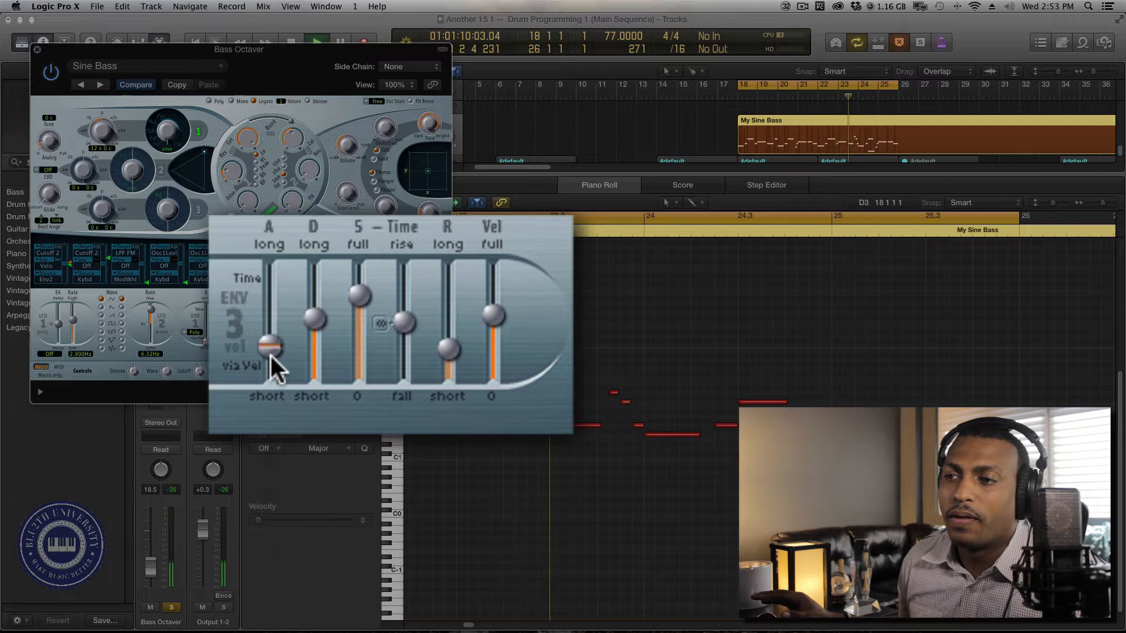
pyautogui.moveTo(271, 356); pyautogui.dragTo(271, 336)
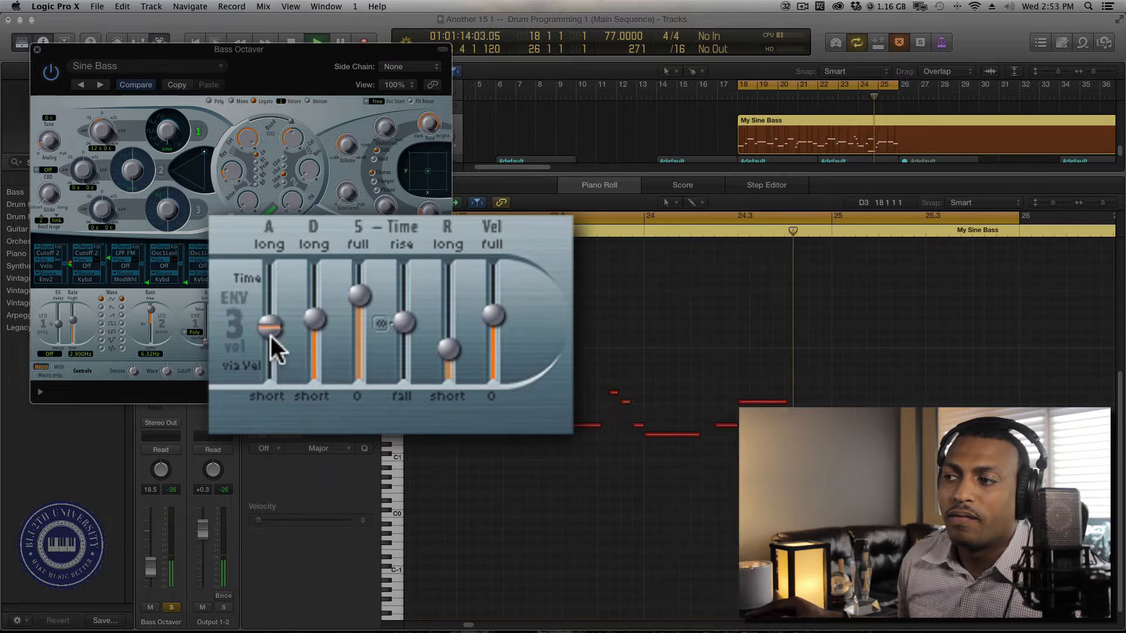
pyautogui.moveTo(270, 321); pyautogui.dragTo(271, 332)
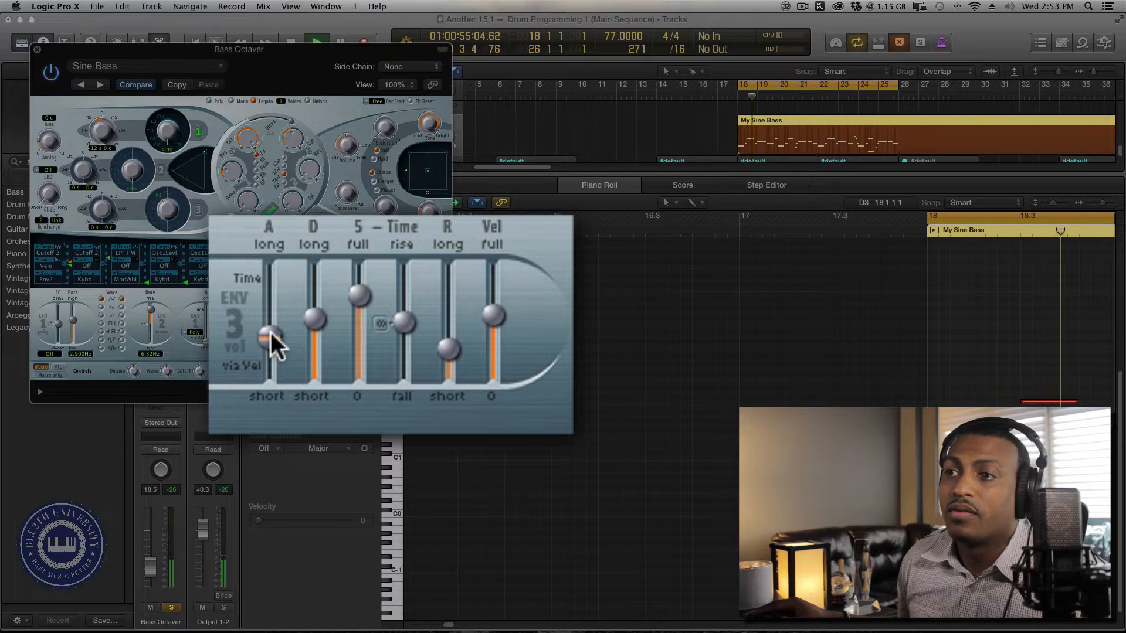
pyautogui.moveTo(271, 333); pyautogui.dragTo(271, 336)
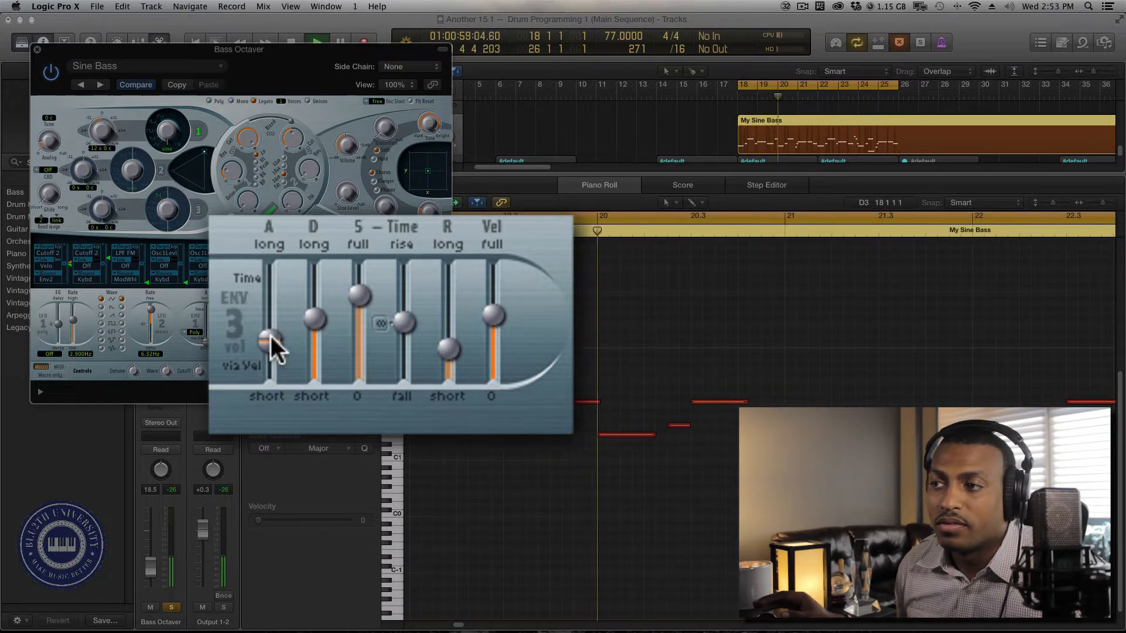
pyautogui.moveTo(271, 336); pyautogui.dragTo(271, 340)
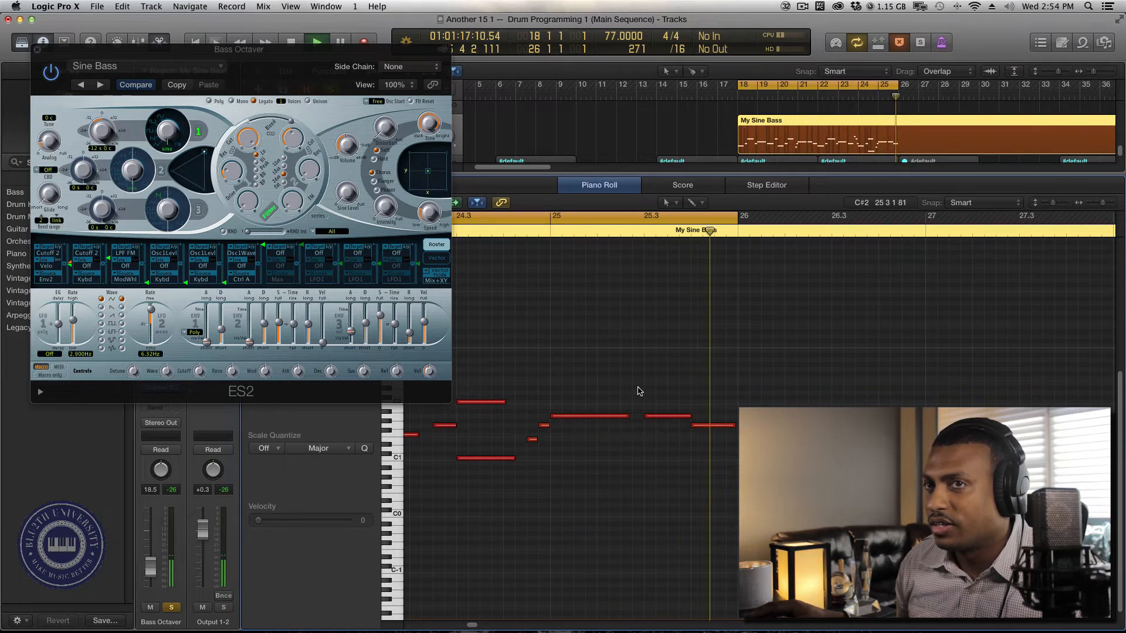
# Step: Close the ES2 window, show the My Sine Bass notes from bar 18, and close the Piano Roll
pyautogui.click(37, 51)
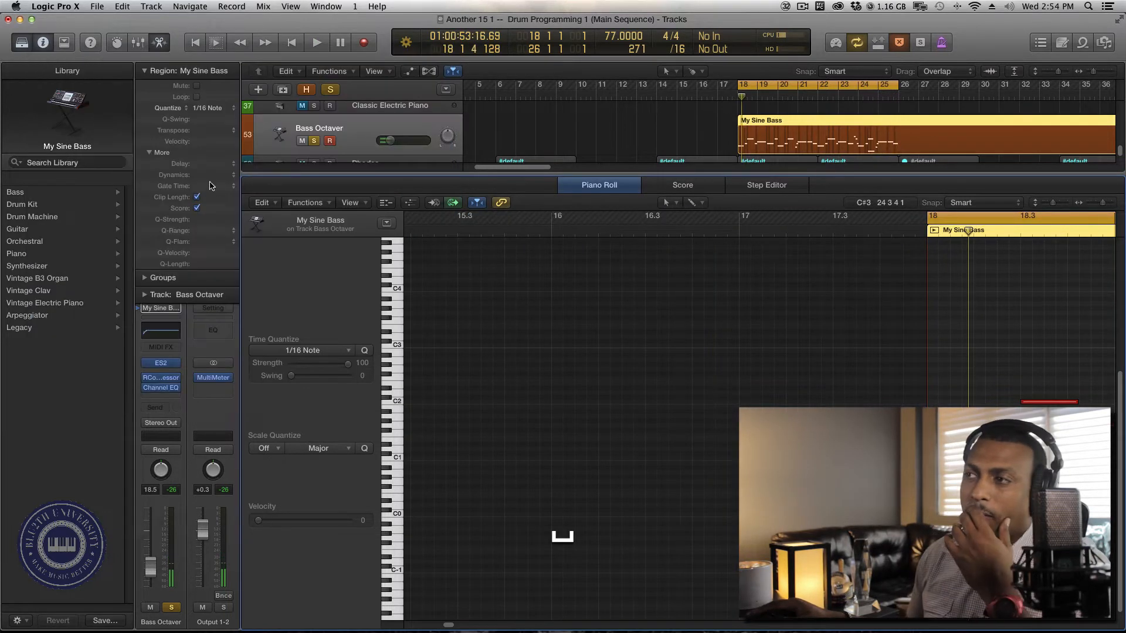
pyautogui.press('r')
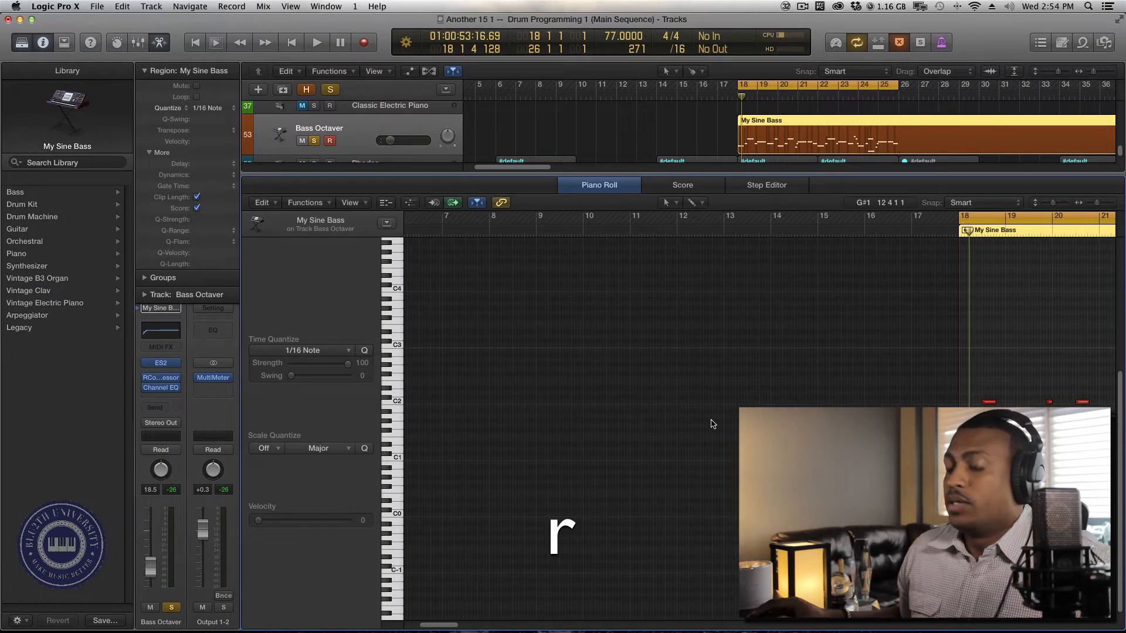
pyautogui.hscroll(10, 713, 424)
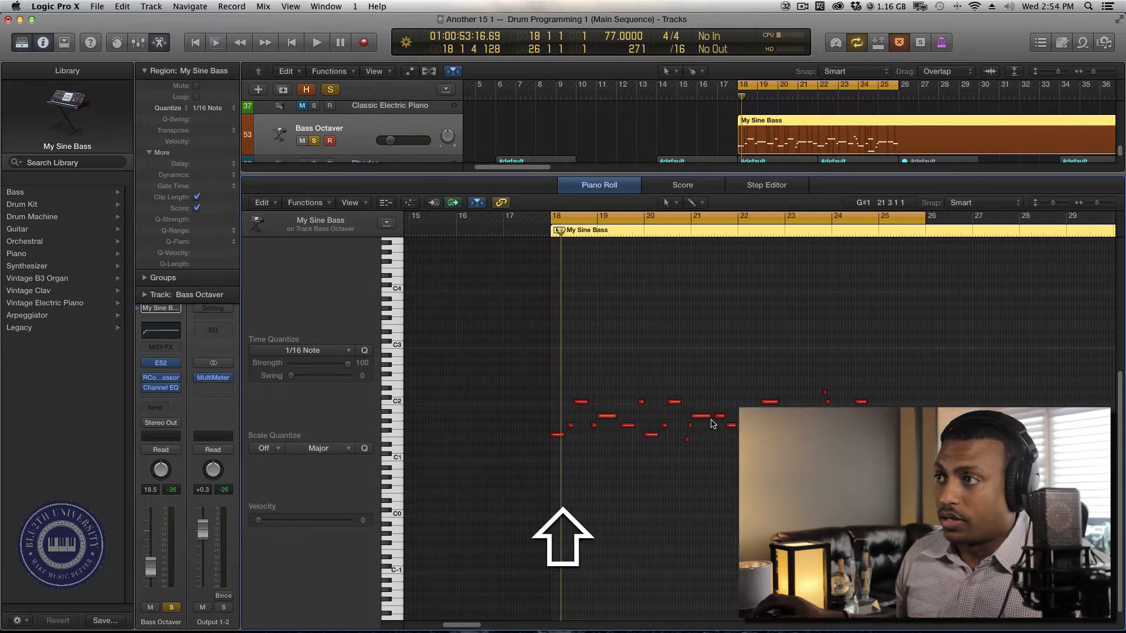
pyautogui.hscroll(2, 713, 423)
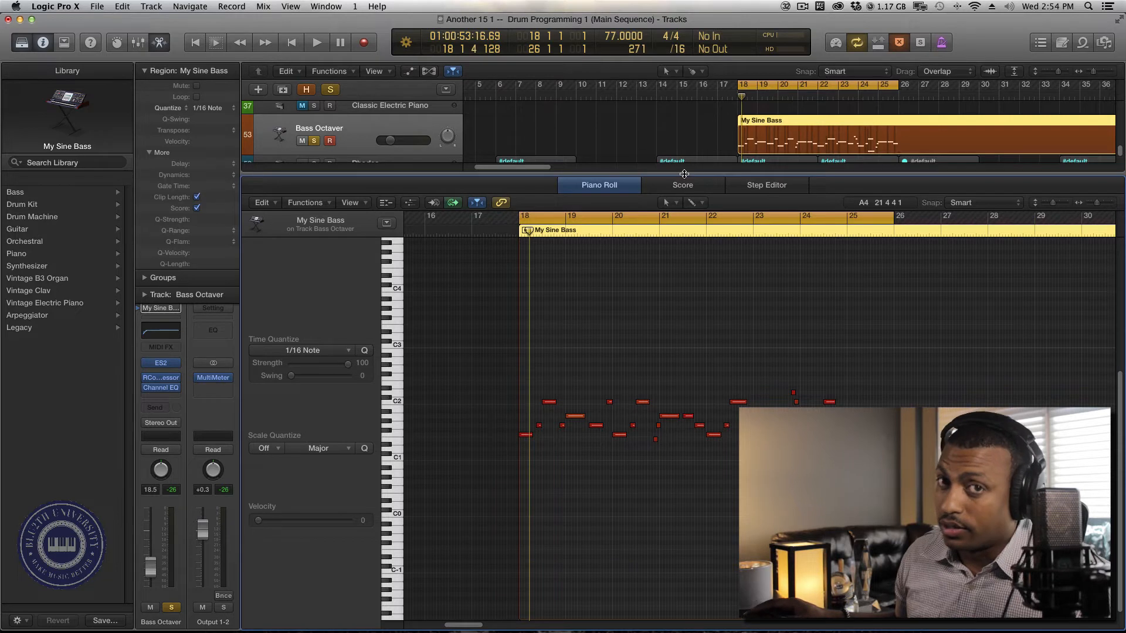
pyautogui.press('e')
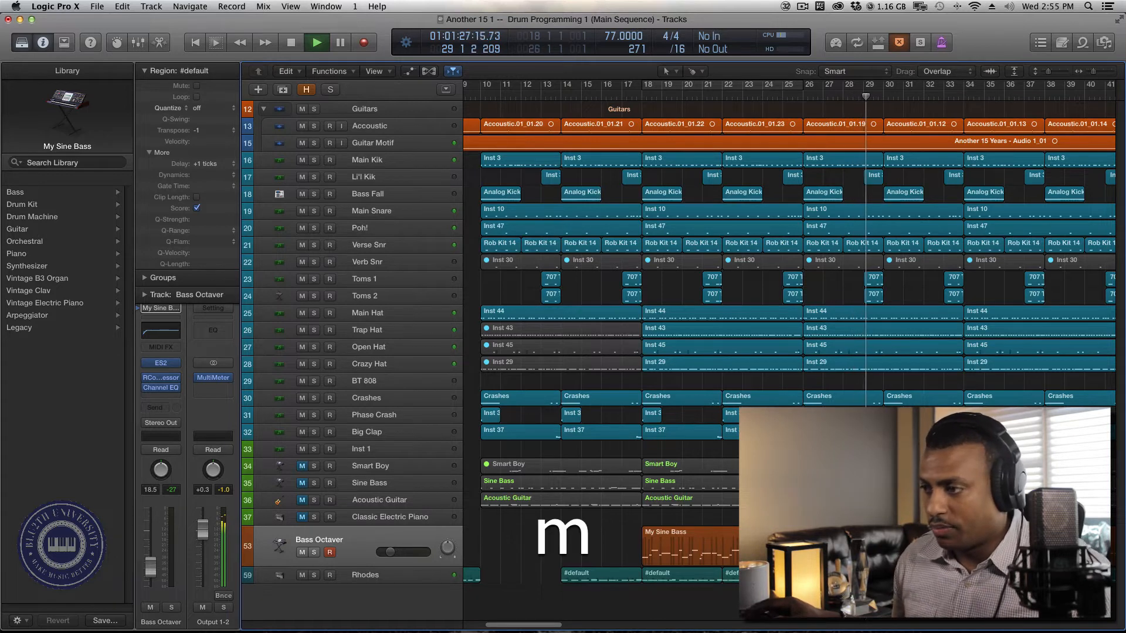
# Step: Play the full arrangement from about bar 26 and clear the region selection
pyautogui.click(795, 98)
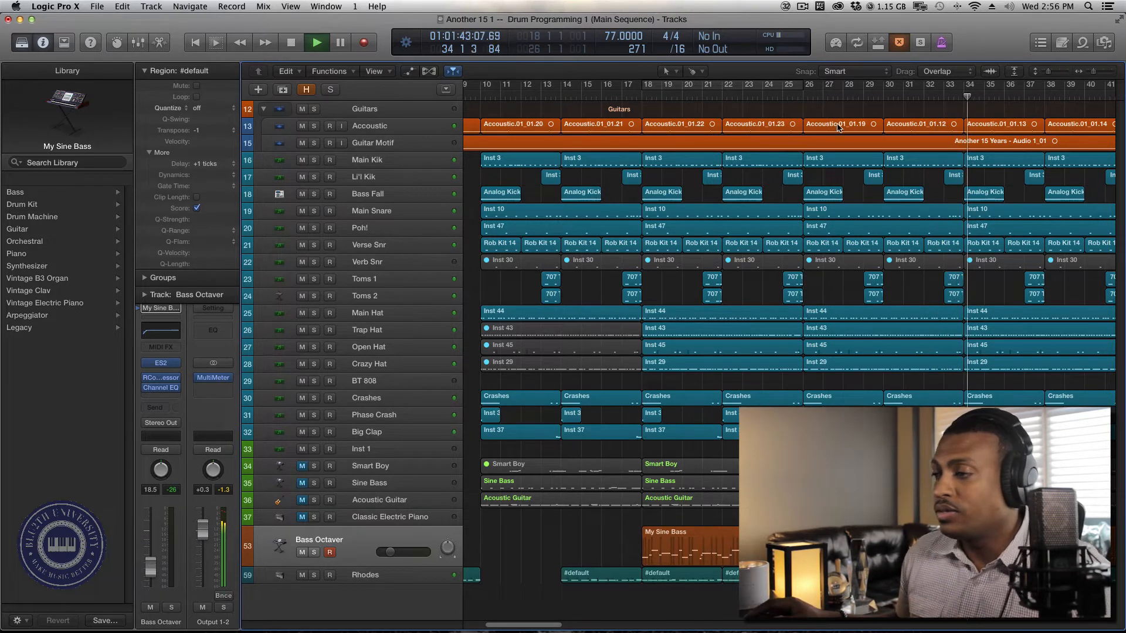
pyautogui.hscroll(10, 692, 434)
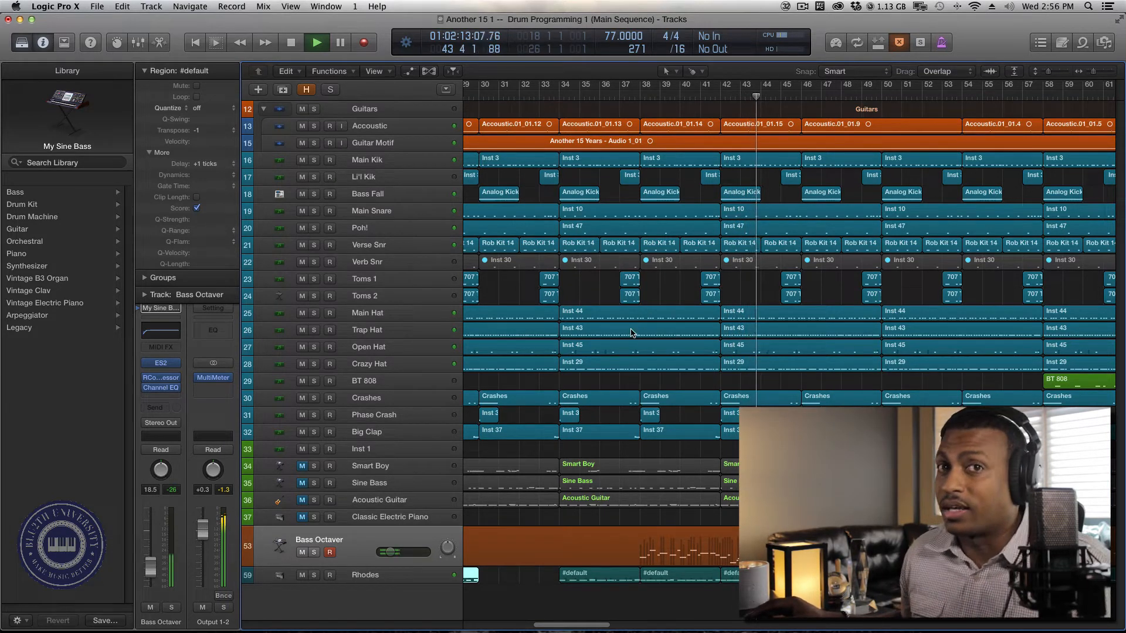
pyautogui.click(623, 385)
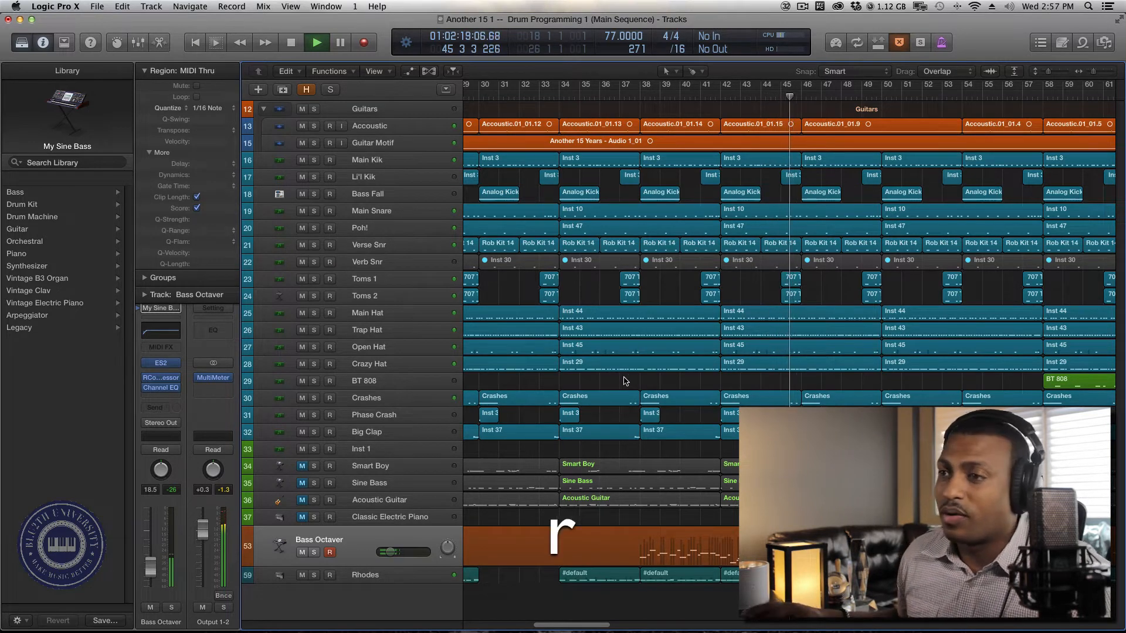
# Step: Toggle the mute of the Rhodes region at bar 46 and follow the arrangement as it plays on
pyautogui.press('super+Left')
pyautogui.press('super+Right')
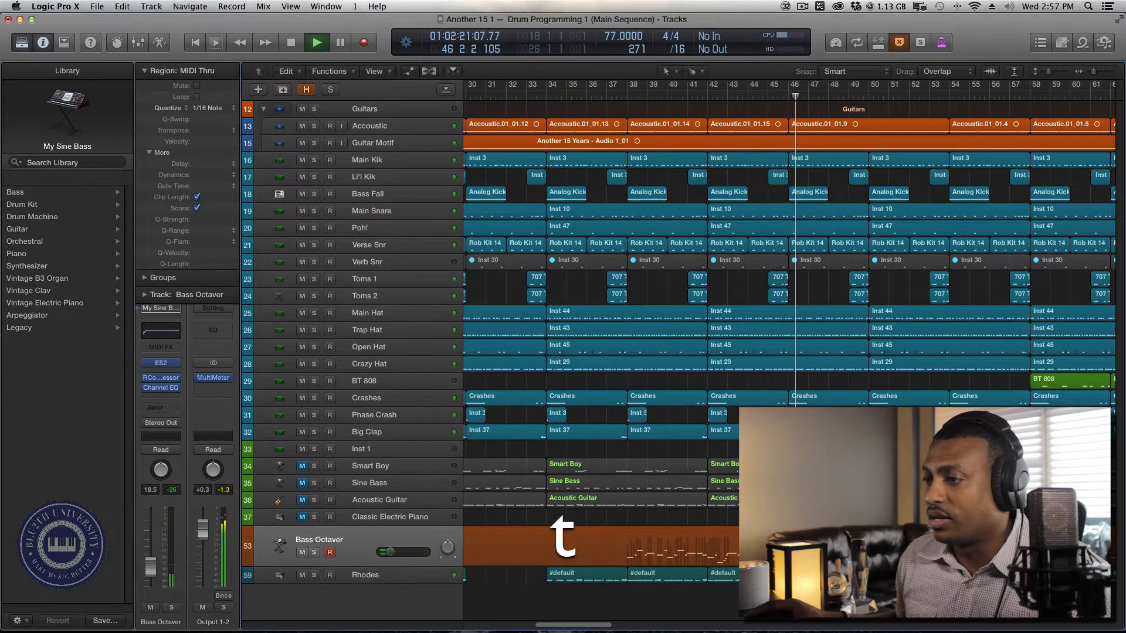
pyautogui.hotkey('ctrl', 'm')
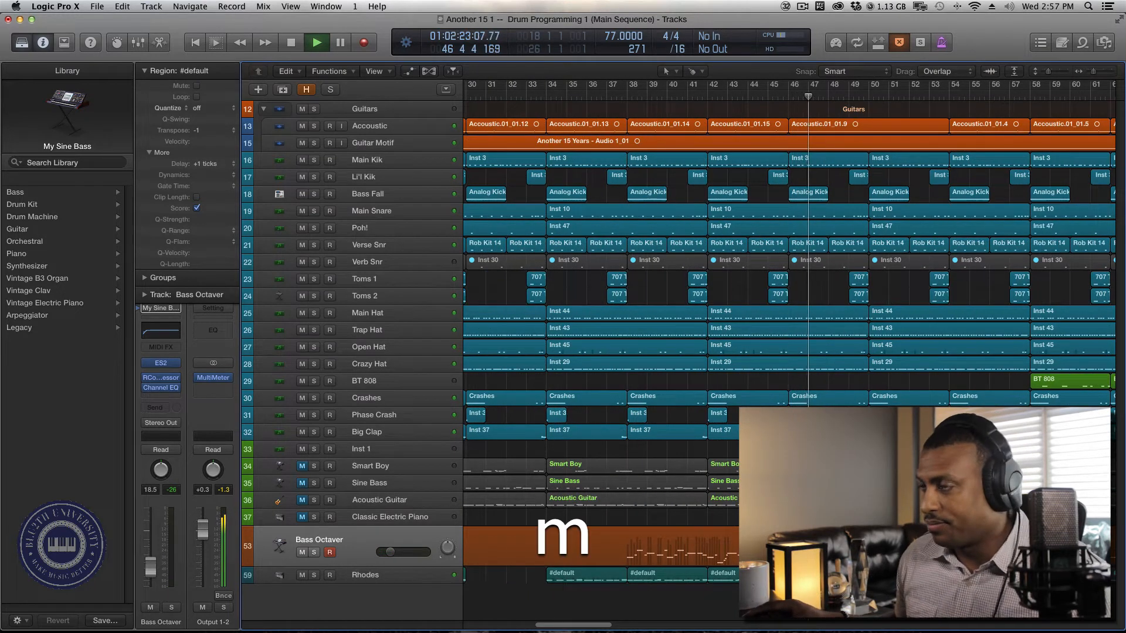
pyautogui.press('super+Left')
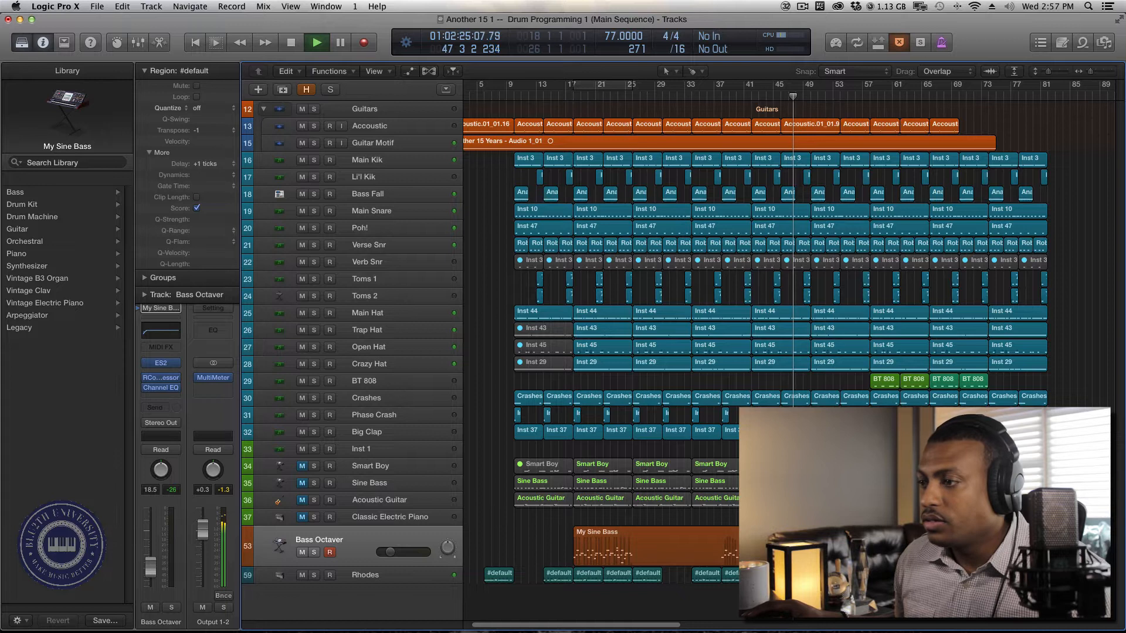
pyautogui.press('super+Right')
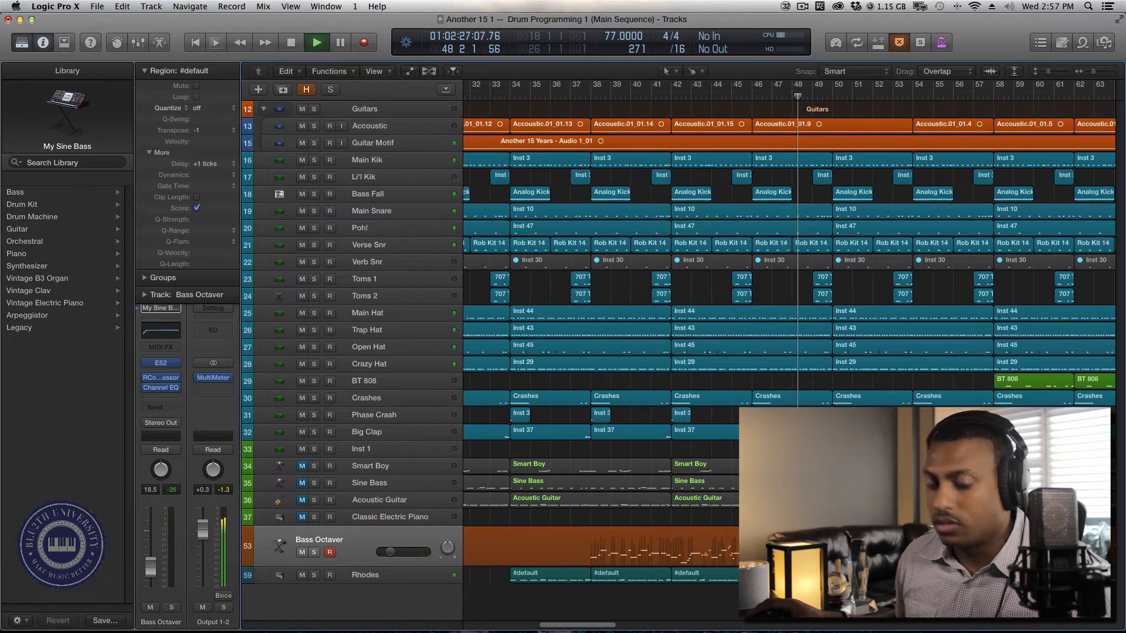
pyautogui.press('Up')
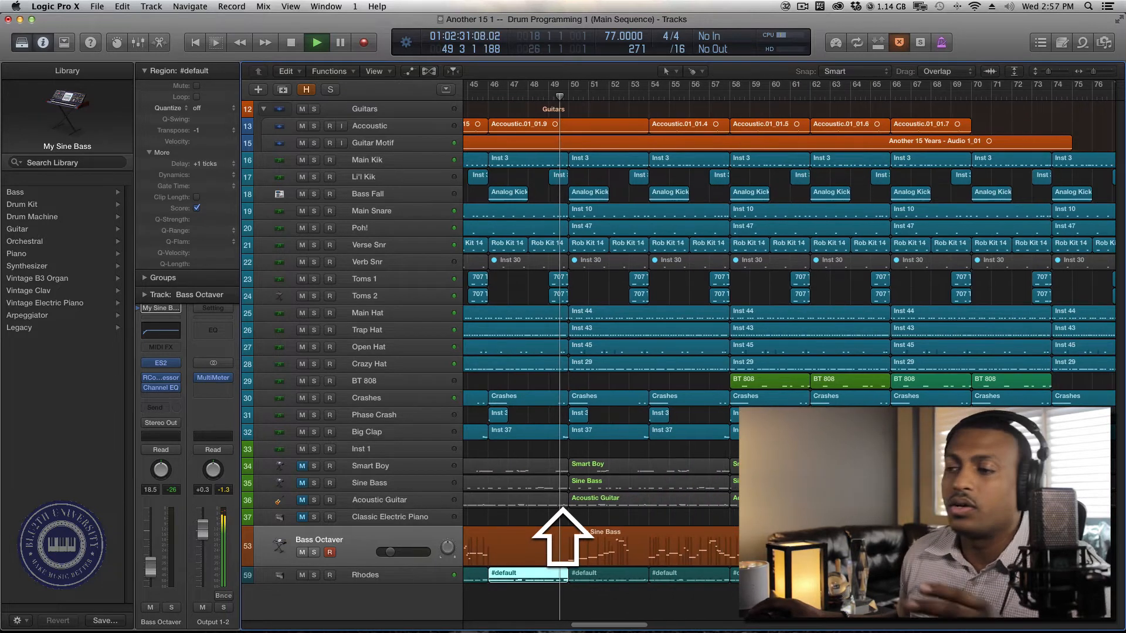
pyautogui.press('super+Right')
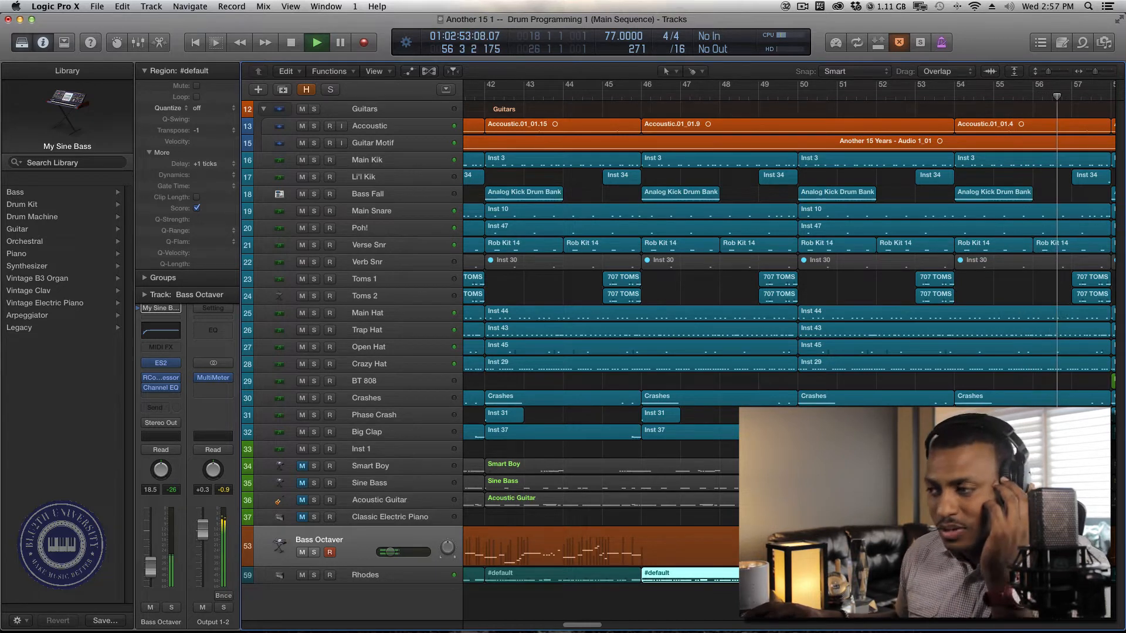
pyautogui.press('super+Left')
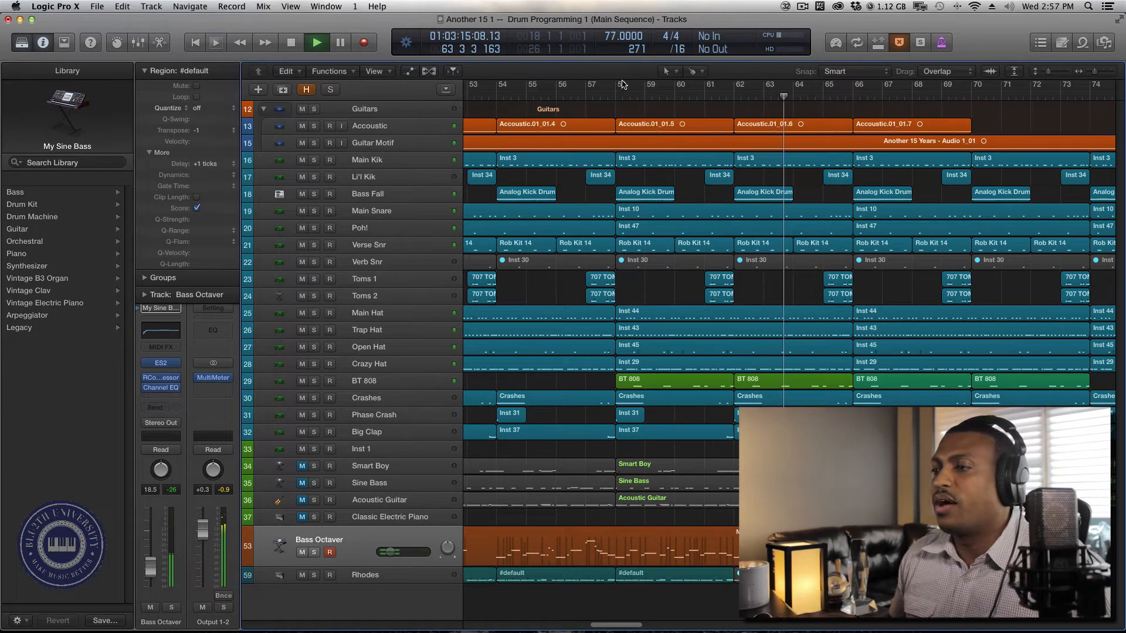
# Step: Play the song from bar 58, pause it, and resume playback from just before bar 66
pyautogui.click(618, 96)
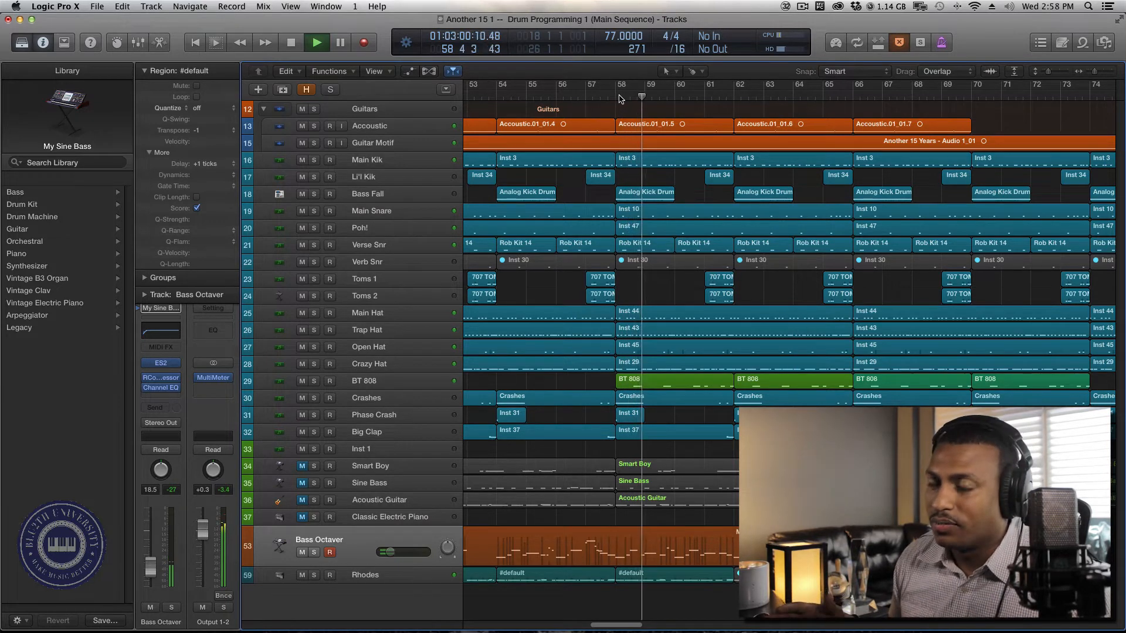
pyautogui.press('space')
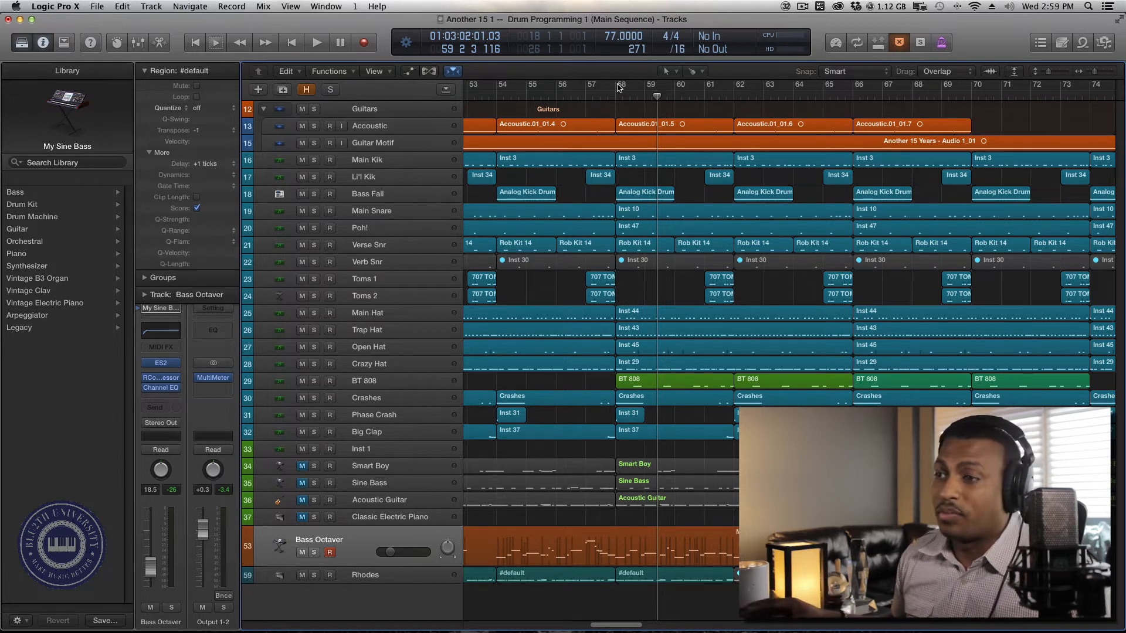
pyautogui.press('space')
pyautogui.click(847, 89)
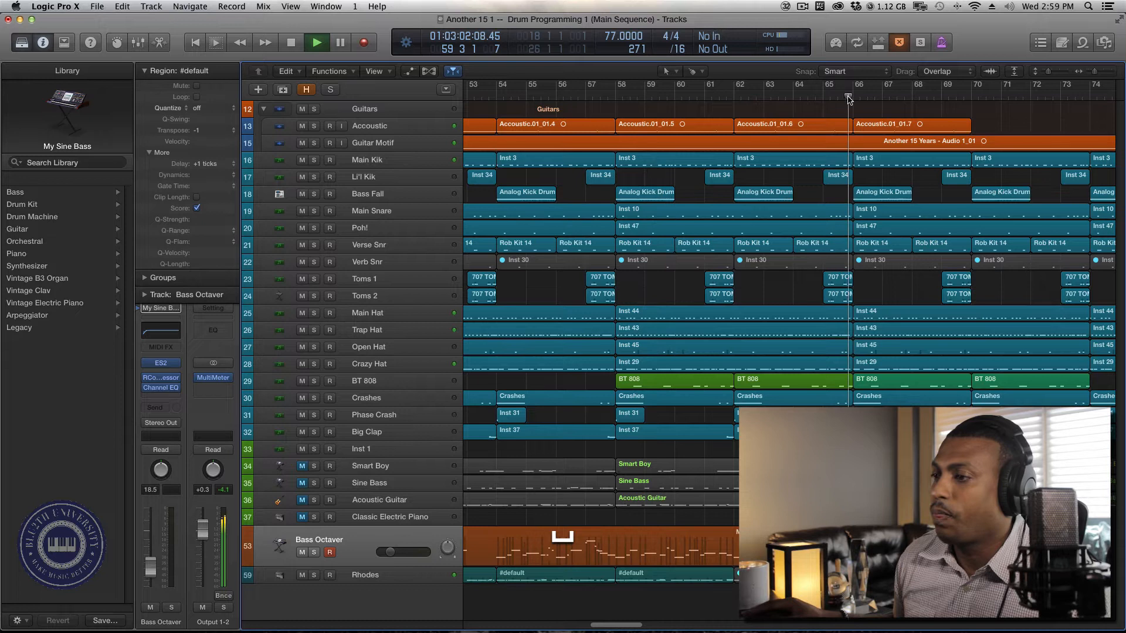
# Step: Repeat the Accoustic.01_01.7 region on the Accoustic track once so a copy follows at bar 70
pyautogui.press('super+Left')
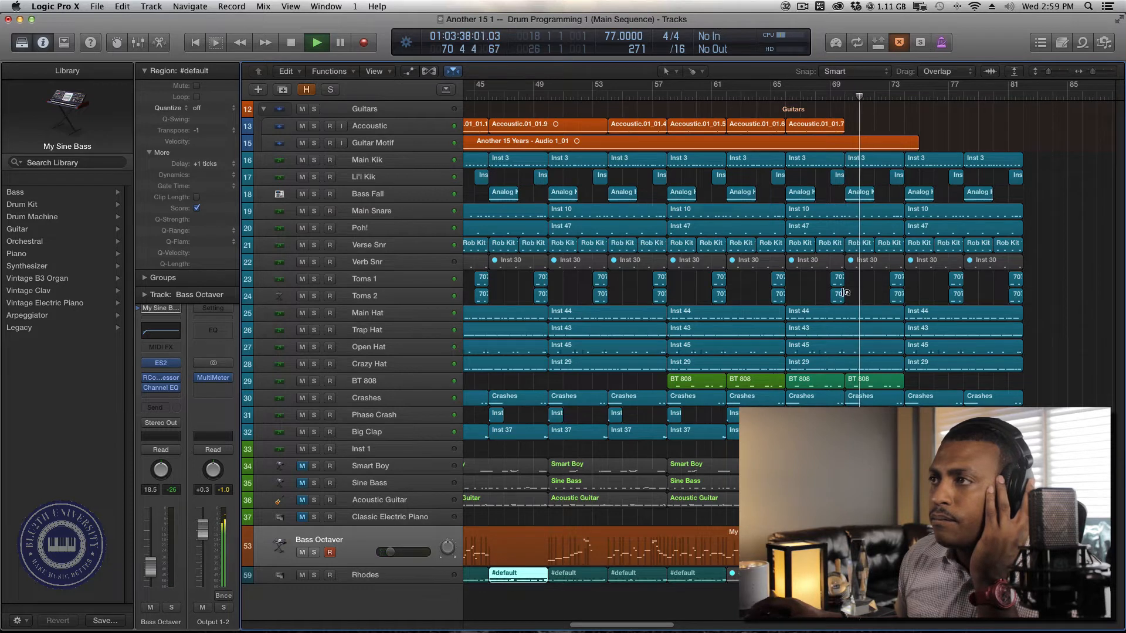
pyautogui.click(804, 124)
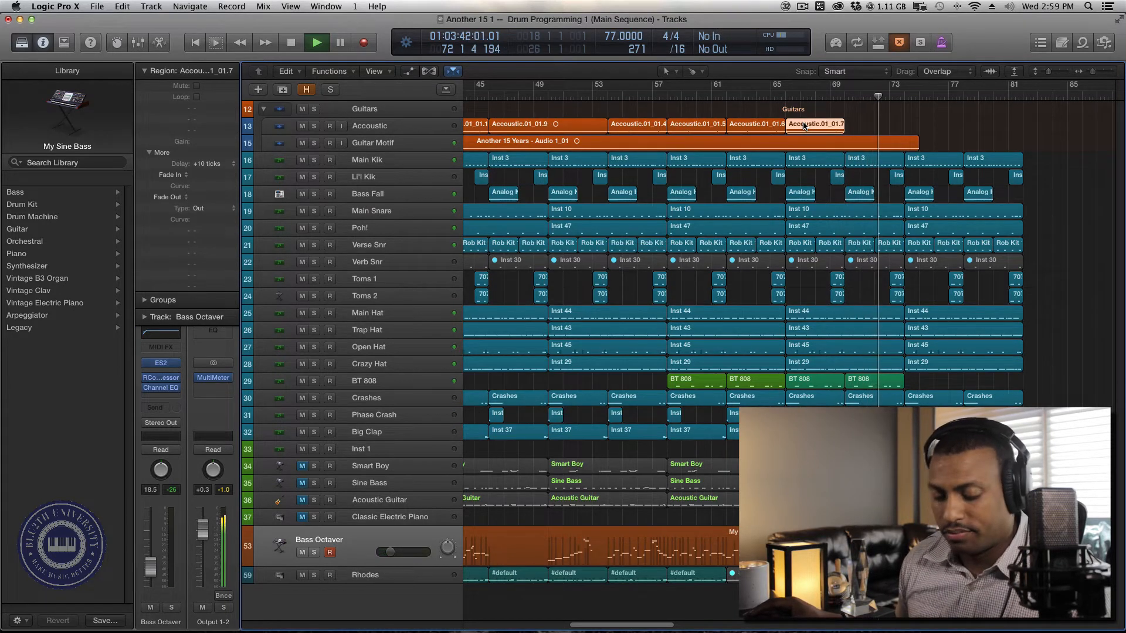
pyautogui.press('super+r')
pyautogui.press('Return')
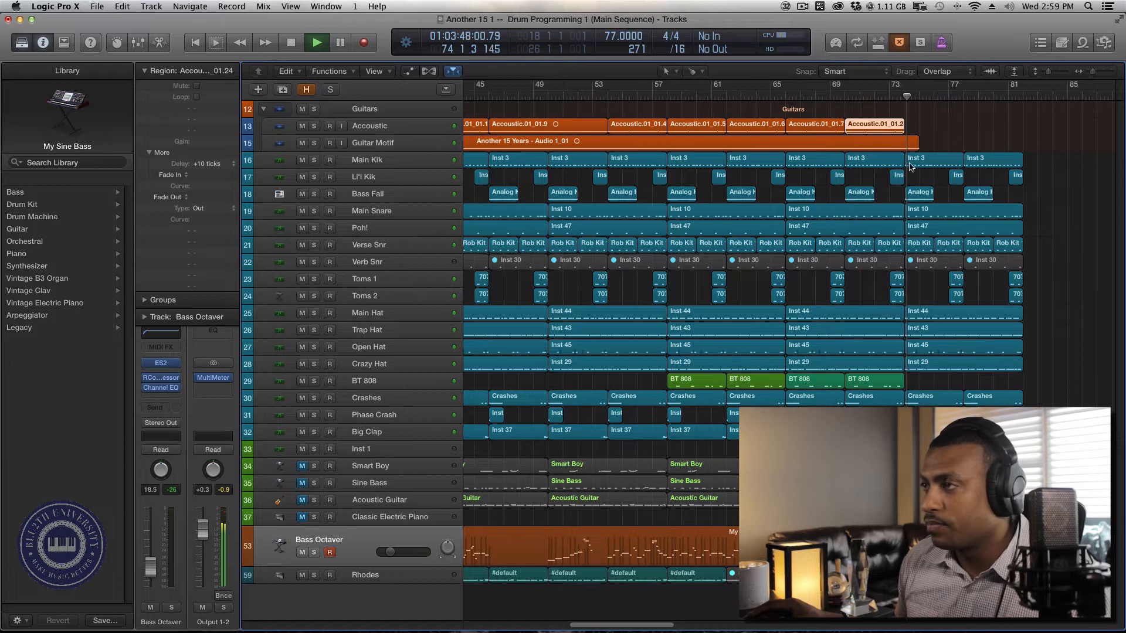
# Step: Stop playback at about bar 74 and look over the whole arrangement
pyautogui.press('space')
pyautogui.press('cmd+Left')
pyautogui.press('super+Left')
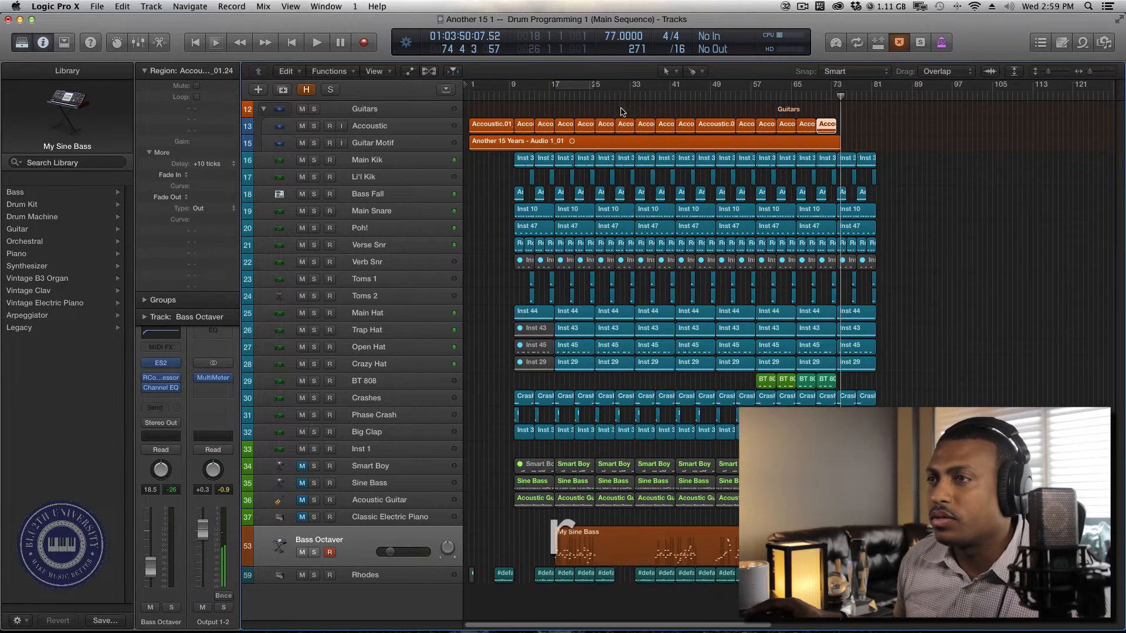
pyautogui.press('t')
pyautogui.press('r')
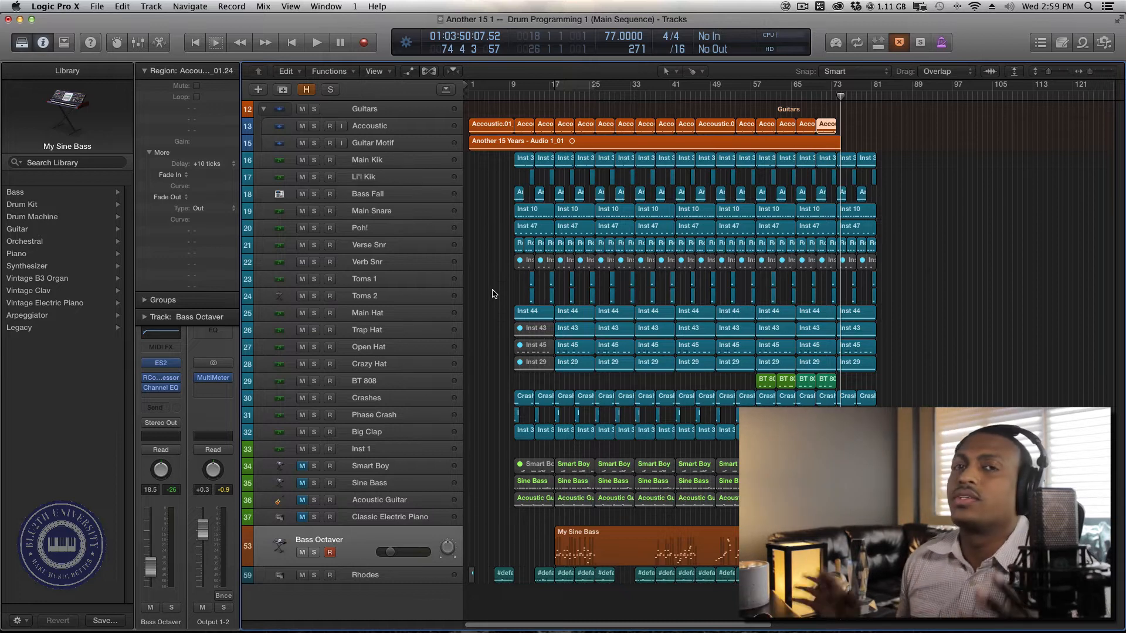
pyautogui.press('super+Right')
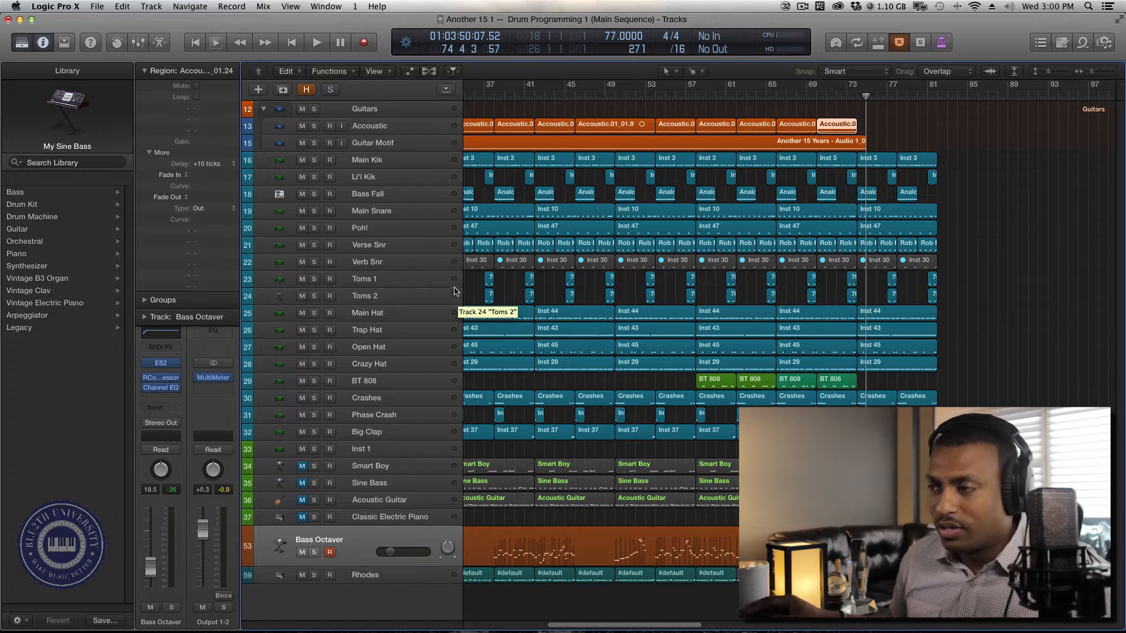
# Step: Copy the four BT 808 regions from bar 58 to bar 18, and move the last two copies to bar 38
pyautogui.click(696, 98)
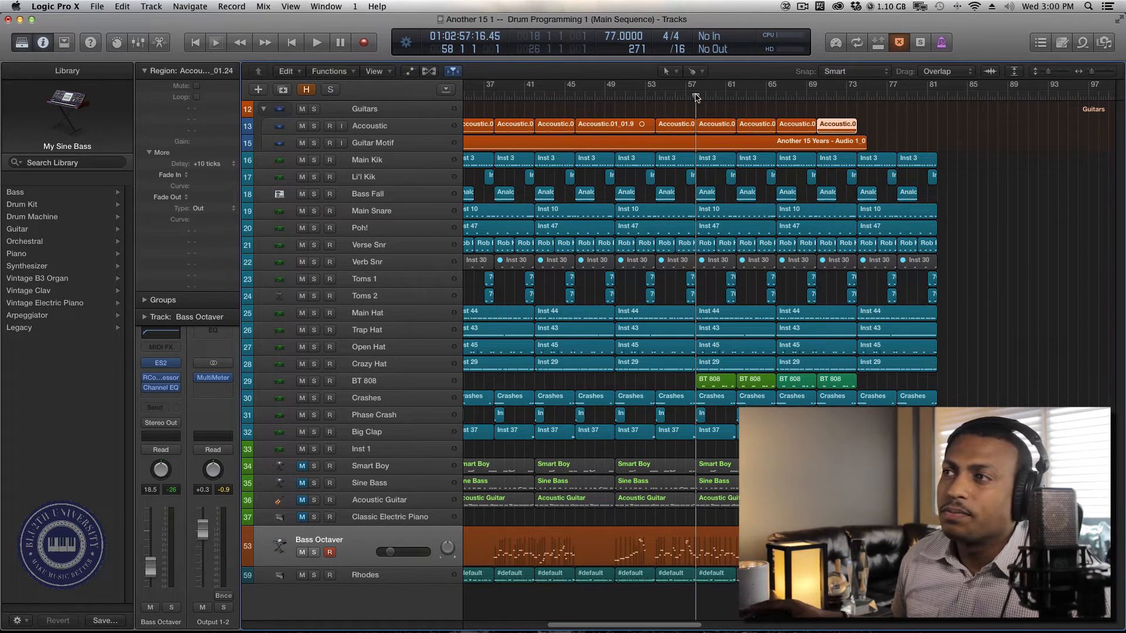
pyautogui.press('r')
pyautogui.press('t')
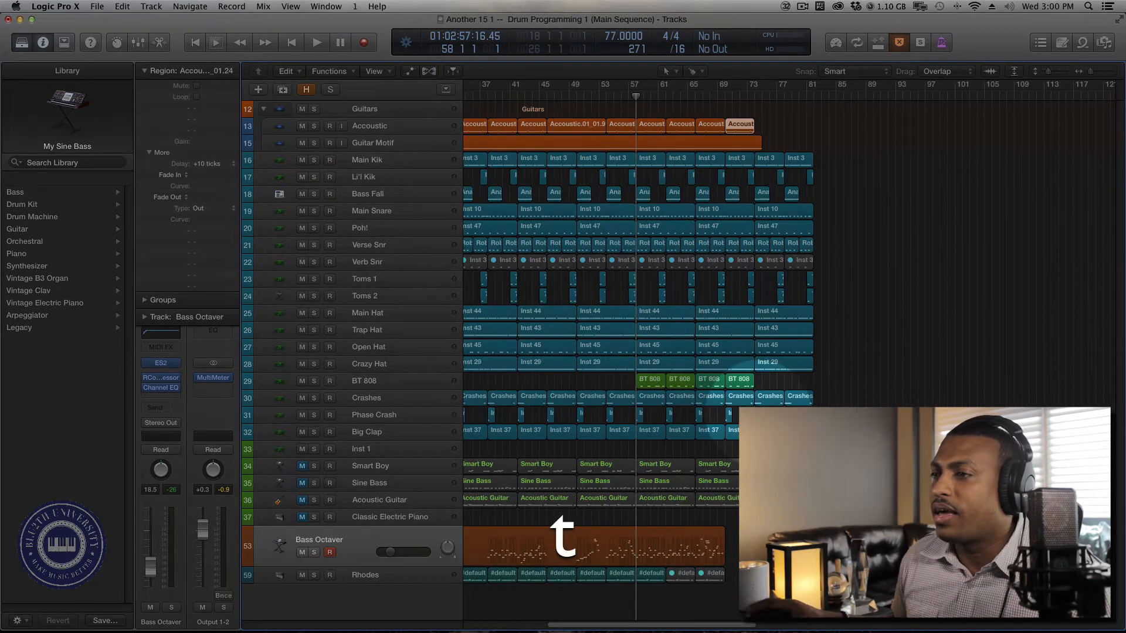
pyautogui.moveTo(762, 374); pyautogui.dragTo(646, 384)
pyautogui.press('r')
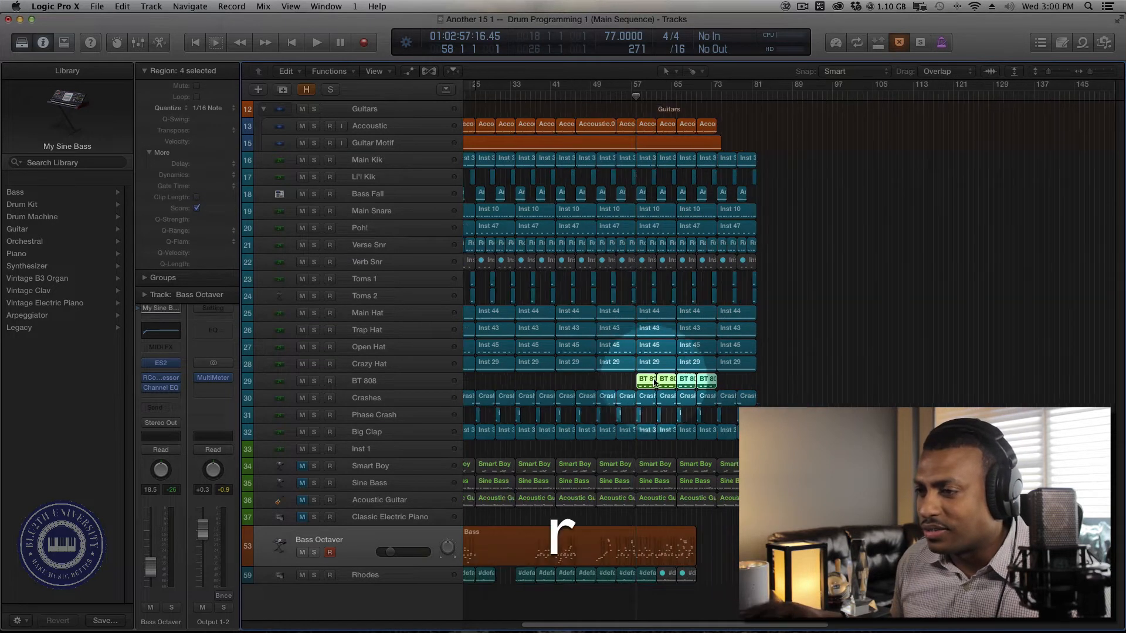
pyautogui.hscroll(-5, 650, 384)
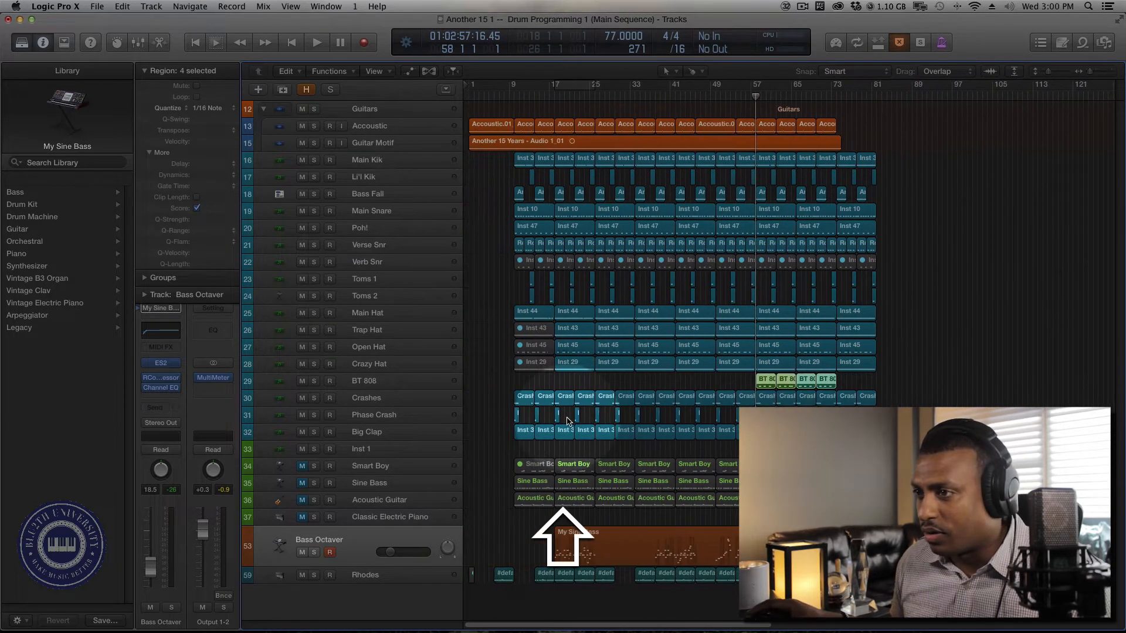
pyautogui.moveTo(766, 383); pyautogui.dragTo(667, 383)
pyautogui.click(610, 380)
pyautogui.keyDown('shift'); pyautogui.click(625, 380); pyautogui.keyUp('shift')
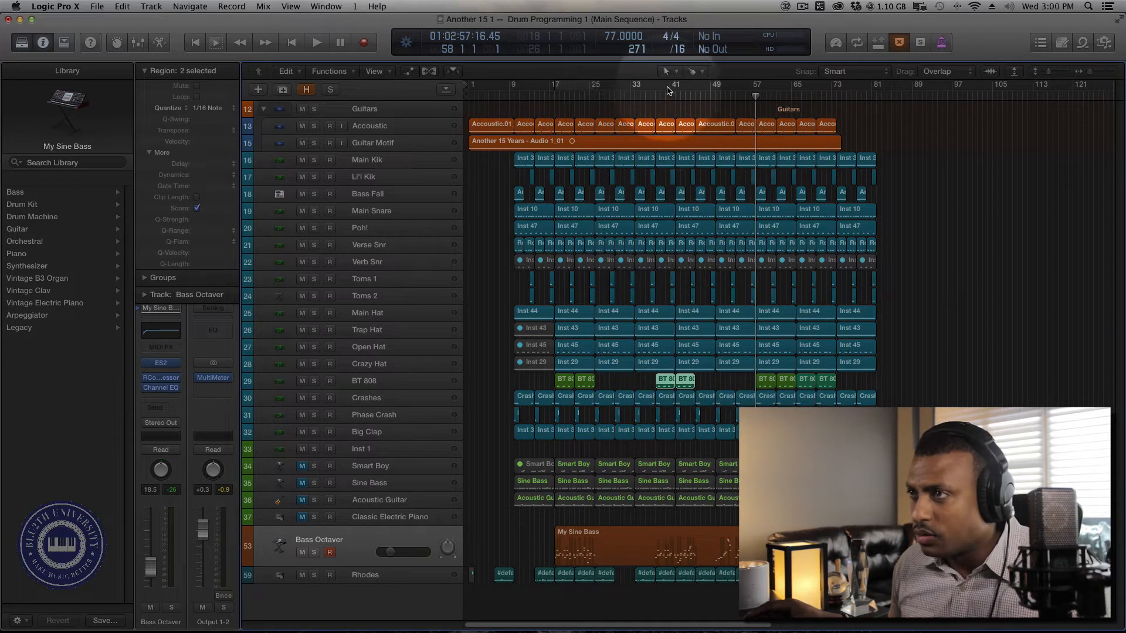
# Step: Play the arrangement from about bar 38 and toggle the BT 808 track's solo to audition the copied regions
pyautogui.click(662, 90)
pyautogui.press('space')
pyautogui.press('super+Right')
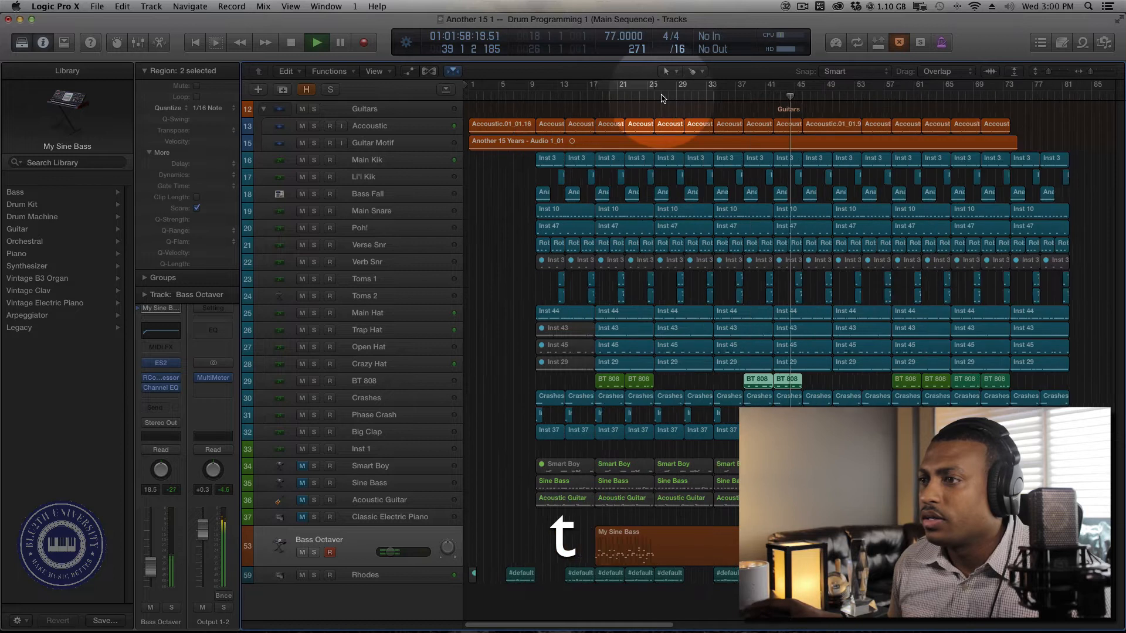
pyautogui.click(314, 381)
pyautogui.press('super+Right')
pyautogui.click(314, 381)
# Step: Solo the Main Hat through Big Clap tracks during playback, and release the solo on Big Clap and Phase Crash
pyautogui.moveTo(314, 313); pyautogui.dragTo(313, 433)
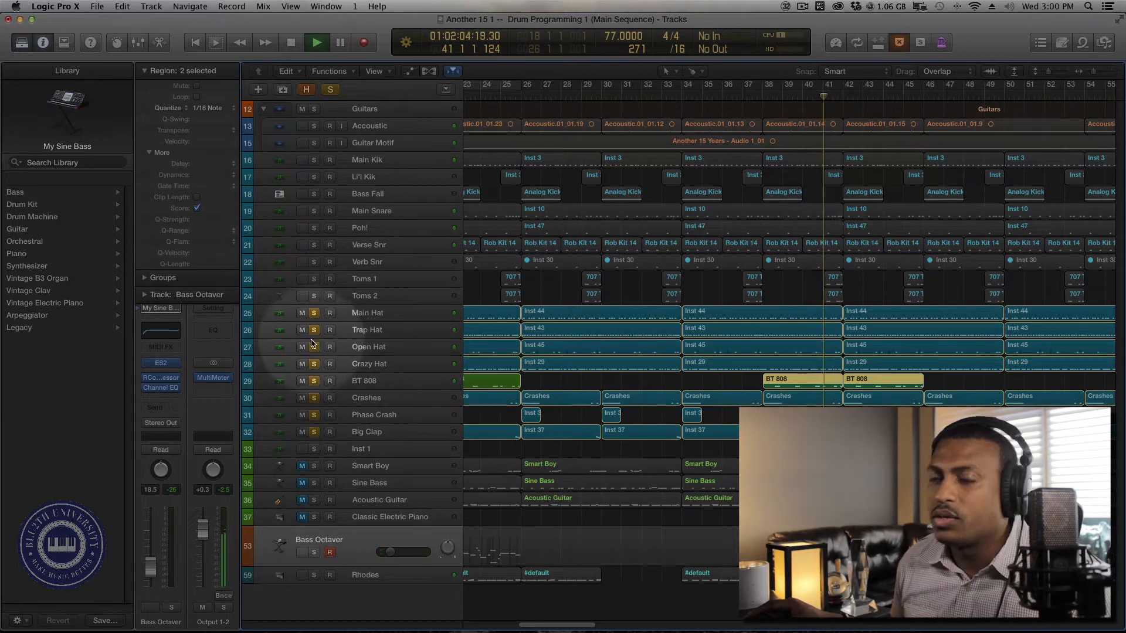
pyautogui.click(314, 432)
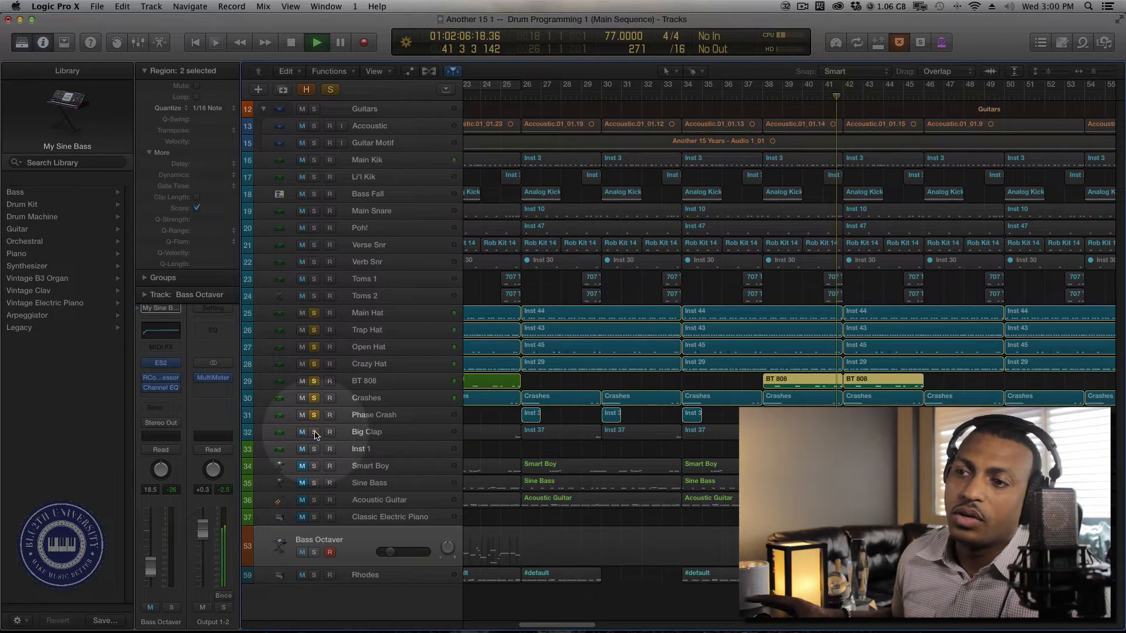
pyautogui.moveTo(314, 415)
pyautogui.mouseDown()
pyautogui.moveTo(315, 319)
pyautogui.moveTo(314, 434)
pyautogui.mouseUp()
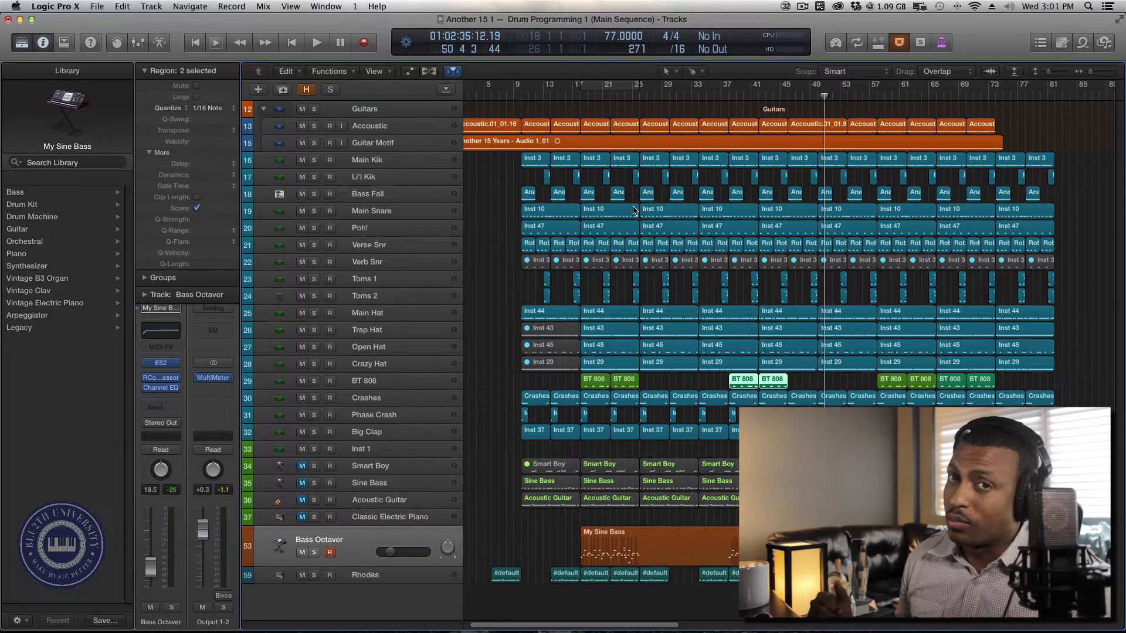
pyautogui.hscroll(3, 699, 279)
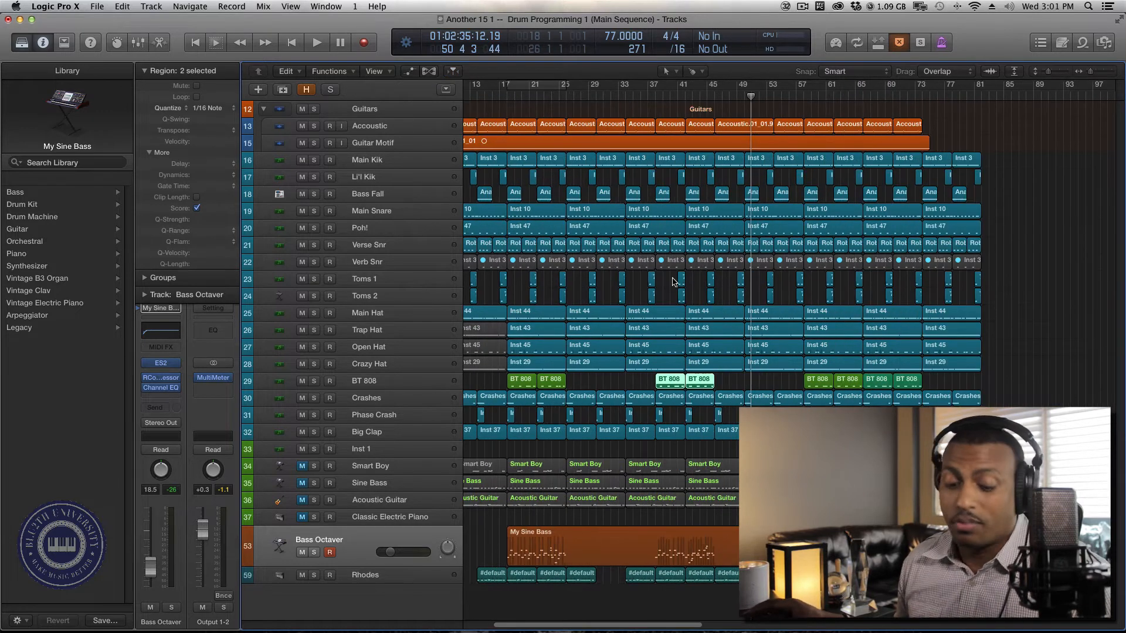
pyautogui.hscroll(-3, 675, 280)
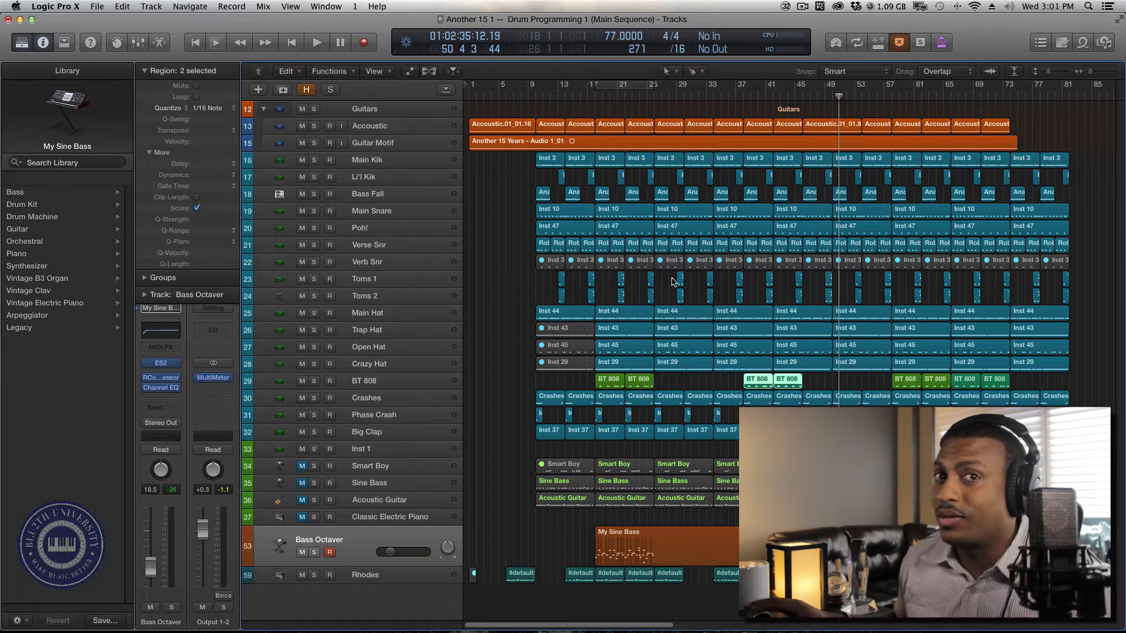
pyautogui.hscroll(3, 672, 295)
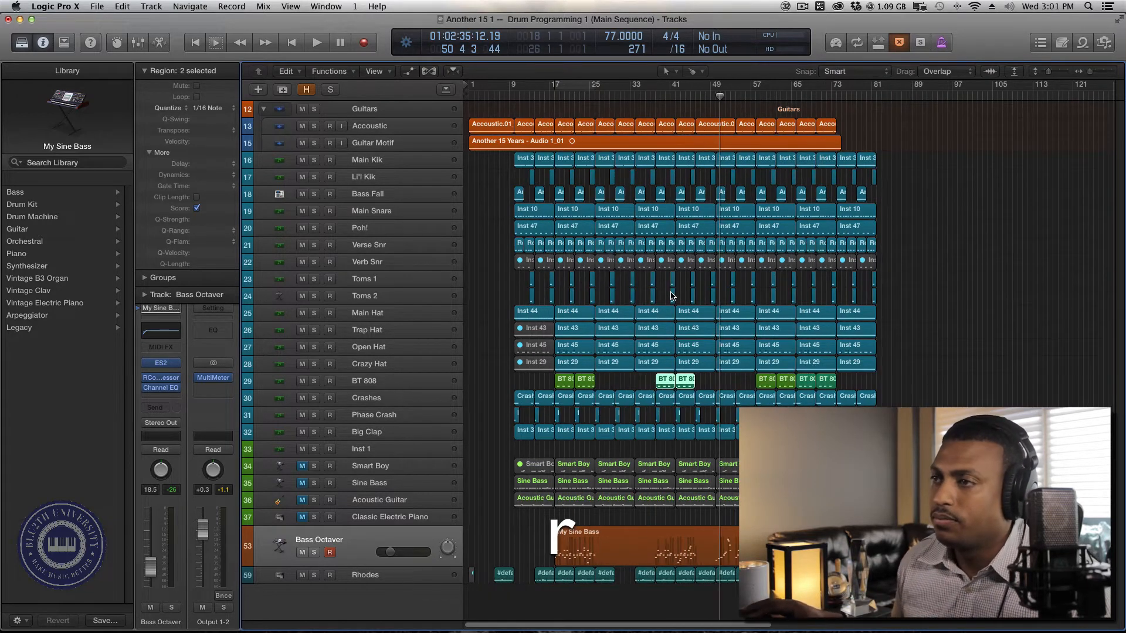
pyautogui.scroll(-2, 672, 295)
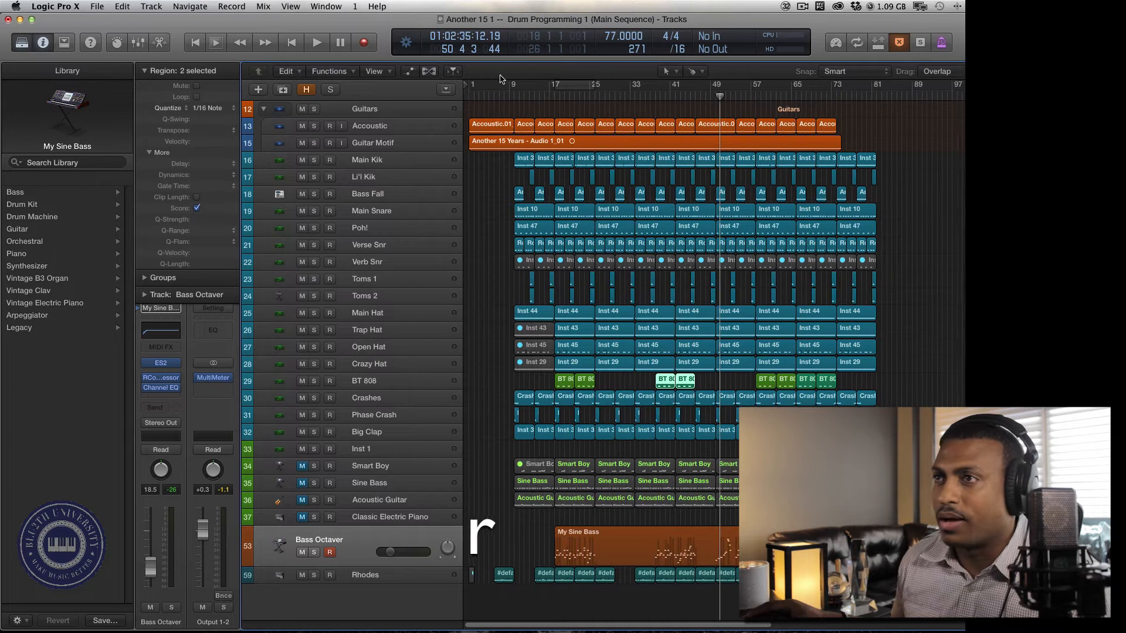
pyautogui.click(474, 99)
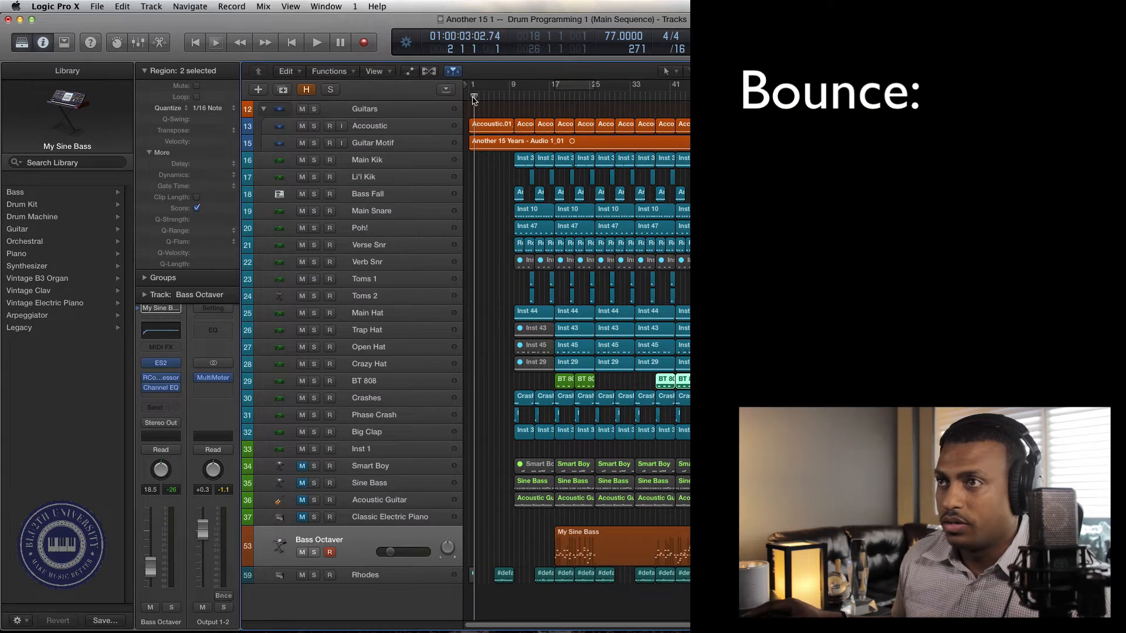
pyautogui.scroll(2, 476, 100)
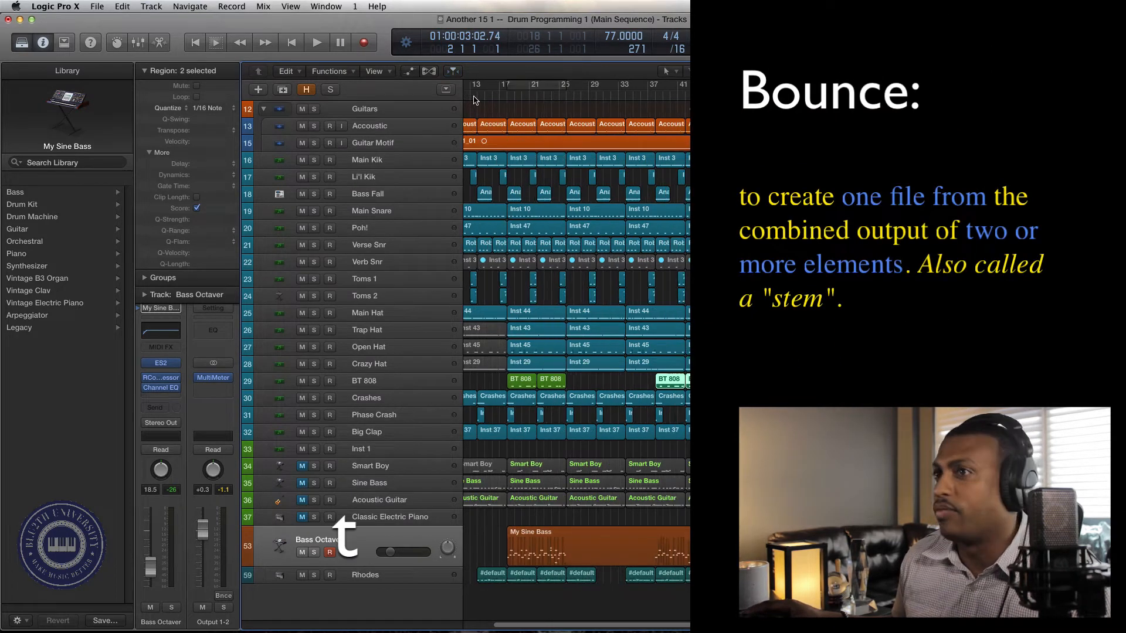
pyautogui.scroll(-3, 475, 99)
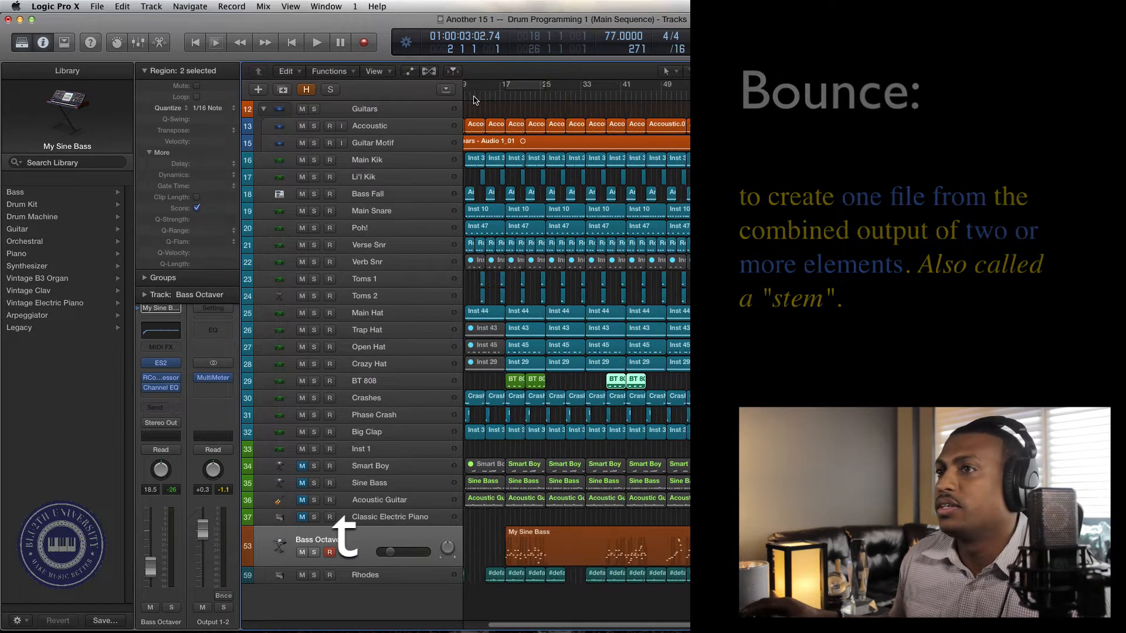
pyautogui.scroll(2, 474, 99)
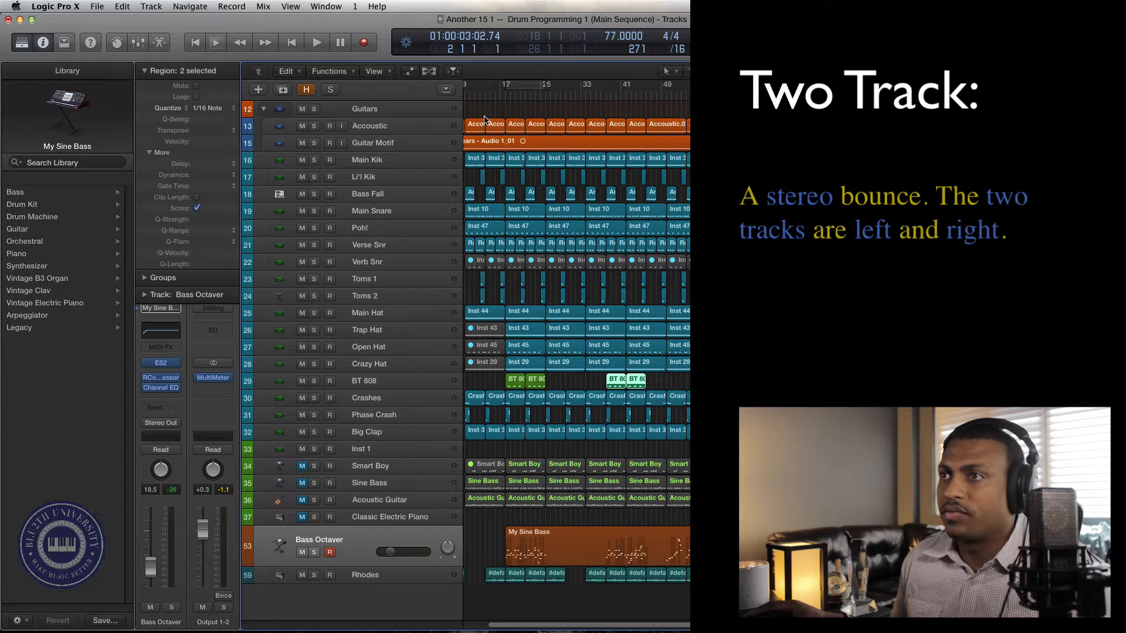
pyautogui.hscroll(-3, 545, 313)
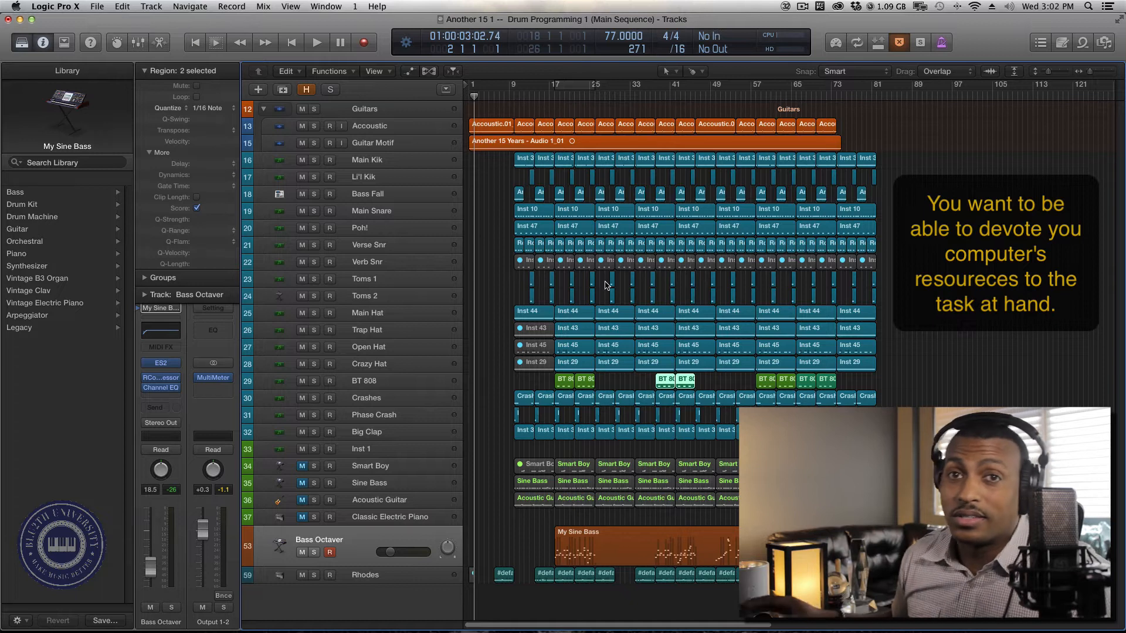
# Step: Set a cycle range from bar 1 to bar 86 and play the song from its start
pyautogui.click(494, 98)
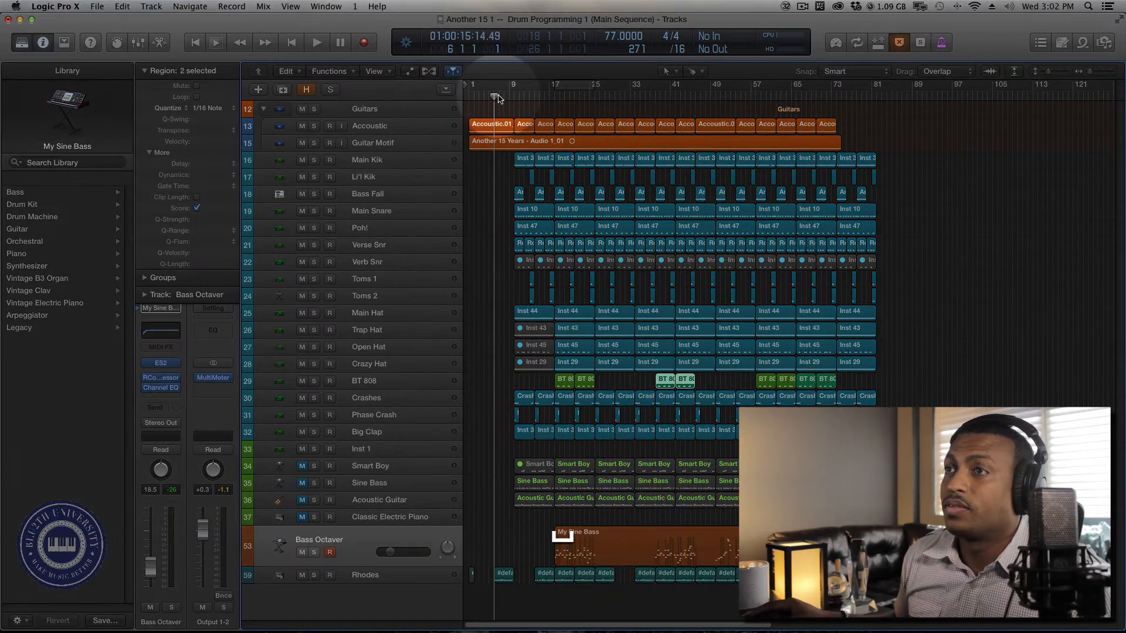
pyautogui.press('space')
pyautogui.click(472, 99)
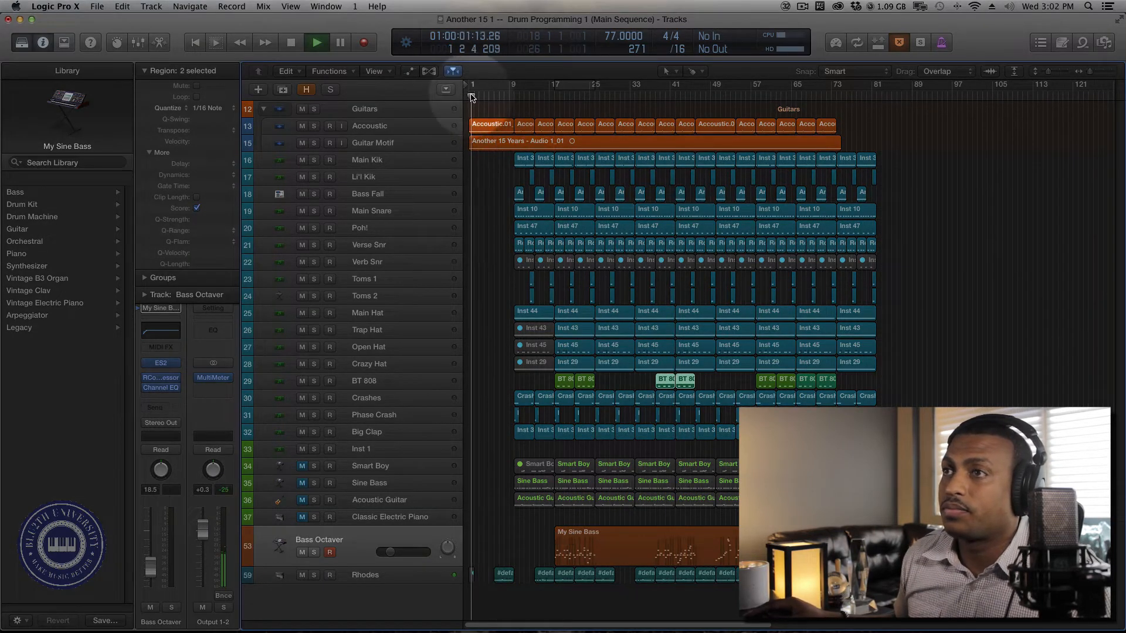
pyautogui.moveTo(473, 85); pyautogui.dragTo(896, 92)
pyautogui.press('space')
pyautogui.press('space')
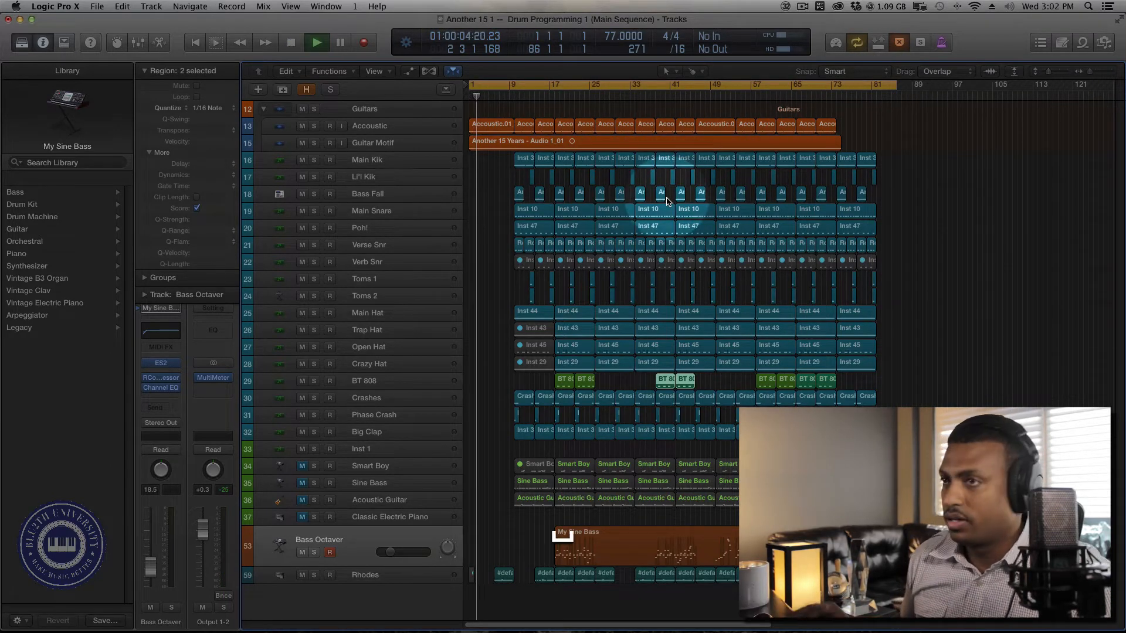
# Step: Move the start of the cycle range to bar 5 and play from there
pyautogui.press('t')
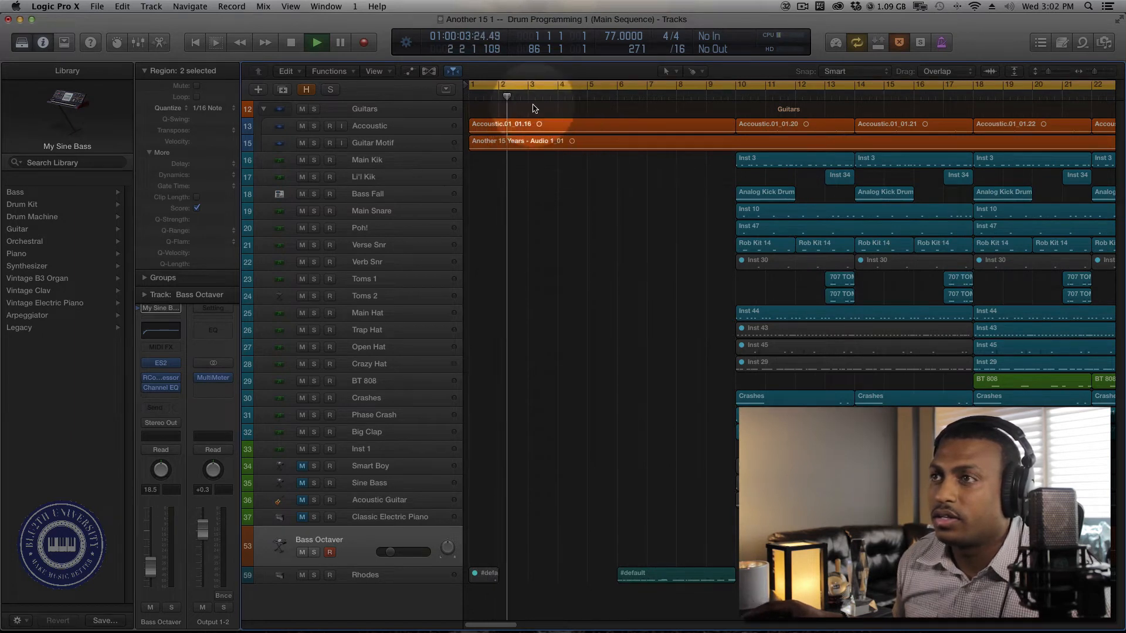
pyautogui.moveTo(525, 100); pyautogui.dragTo(557, 97)
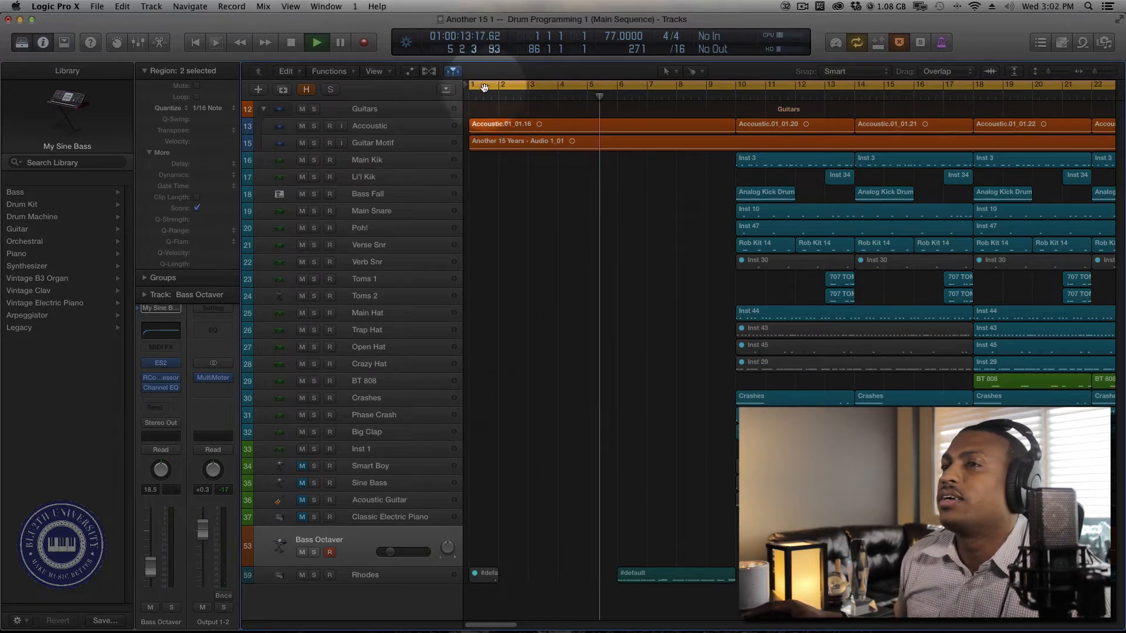
pyautogui.moveTo(471, 87); pyautogui.dragTo(590, 89)
pyautogui.press('space')
pyautogui.press('space')
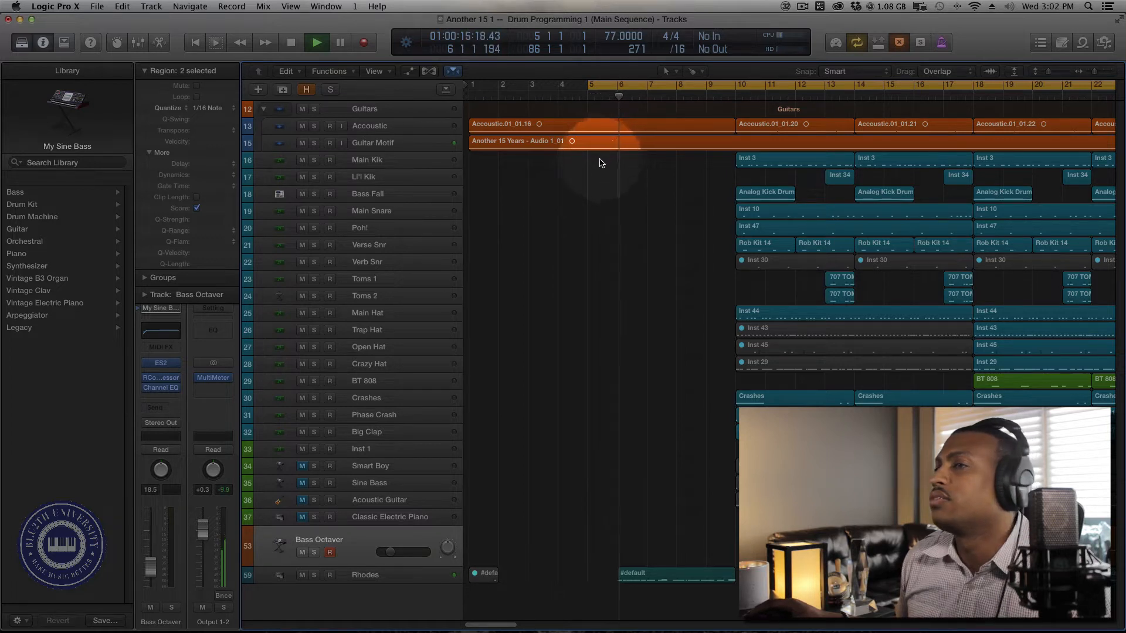
# Step: Stop playback with no region selected and save the project
pyautogui.click(555, 205)
pyautogui.press('r')
pyautogui.press('t')
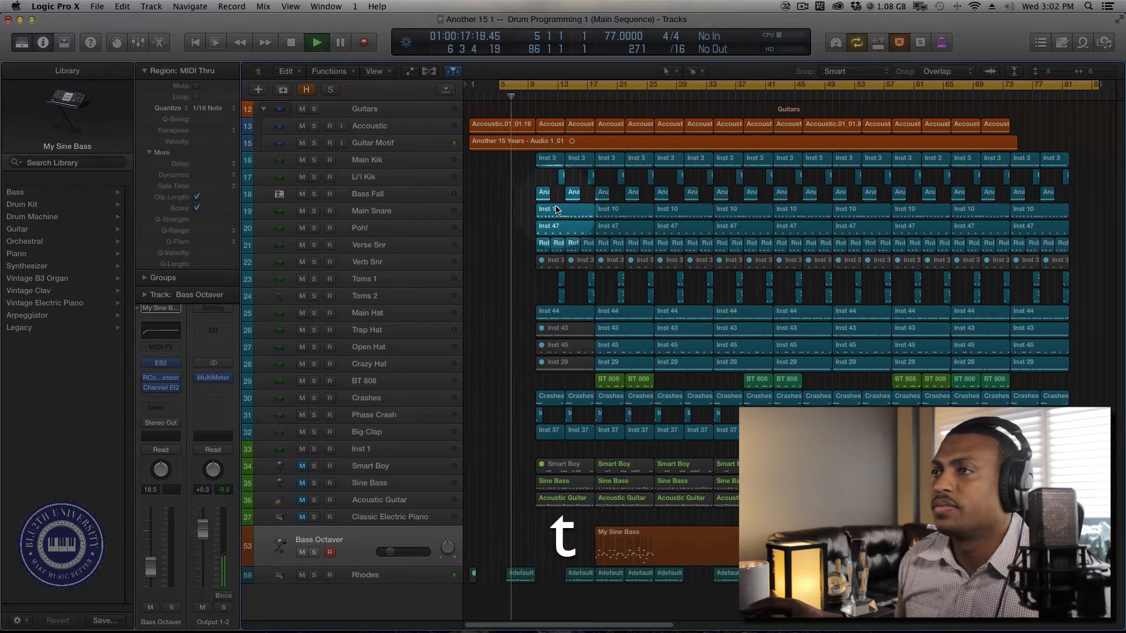
pyautogui.press('space')
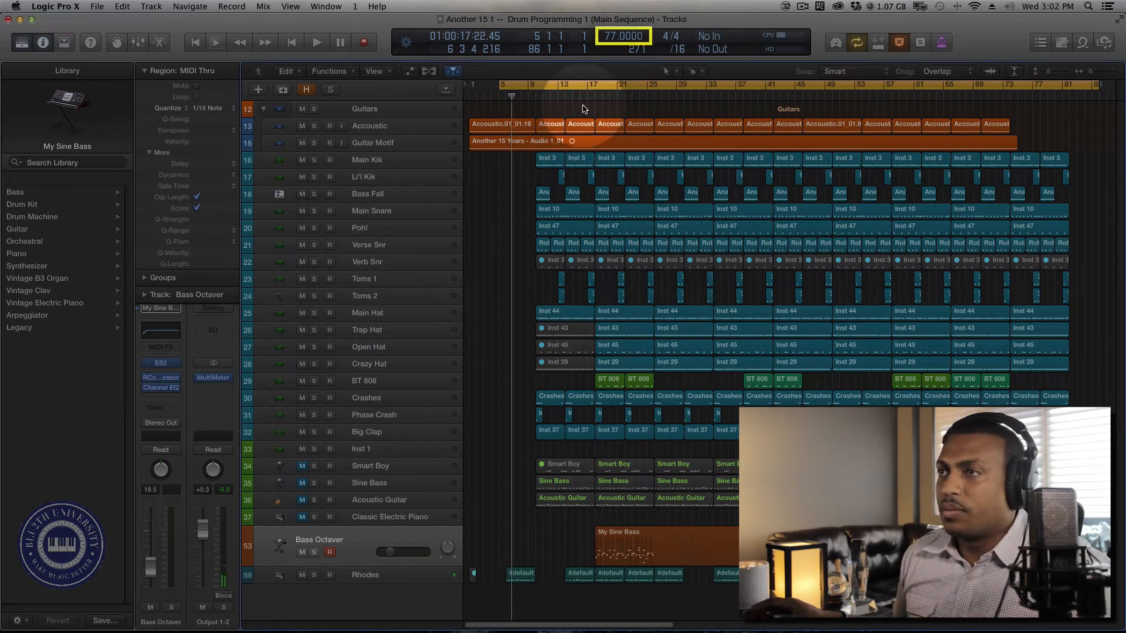
pyautogui.press('super+s')
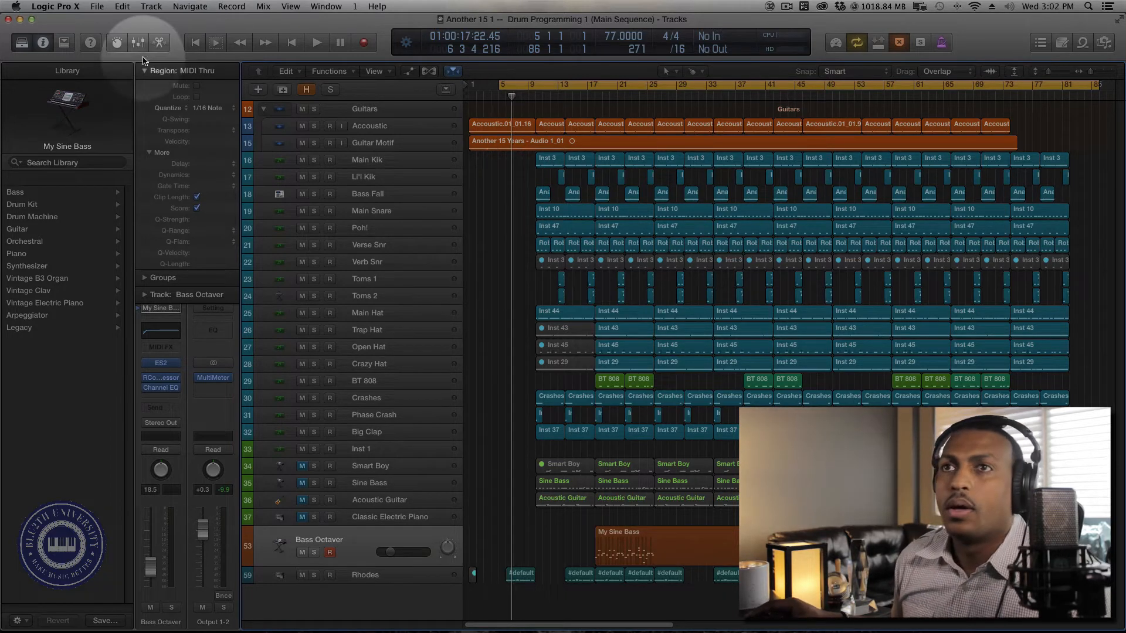
# Step: Open the bounce settings for the project section and set the sample rate to 48000
pyautogui.click(96, 7)
pyautogui.moveTo(131, 267)
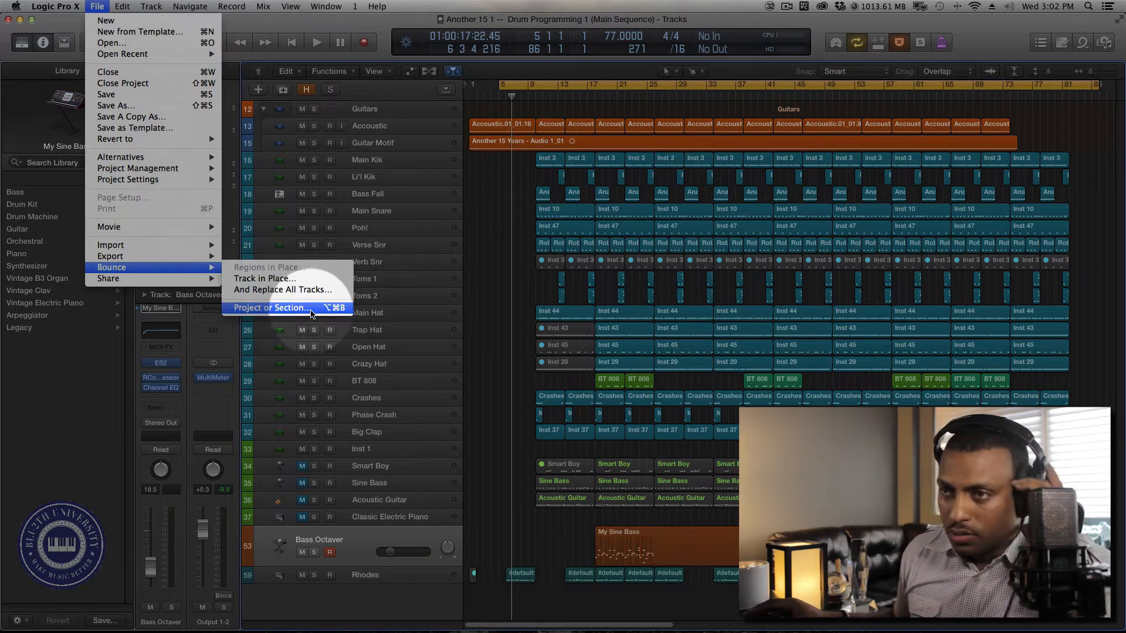
pyautogui.click(311, 310)
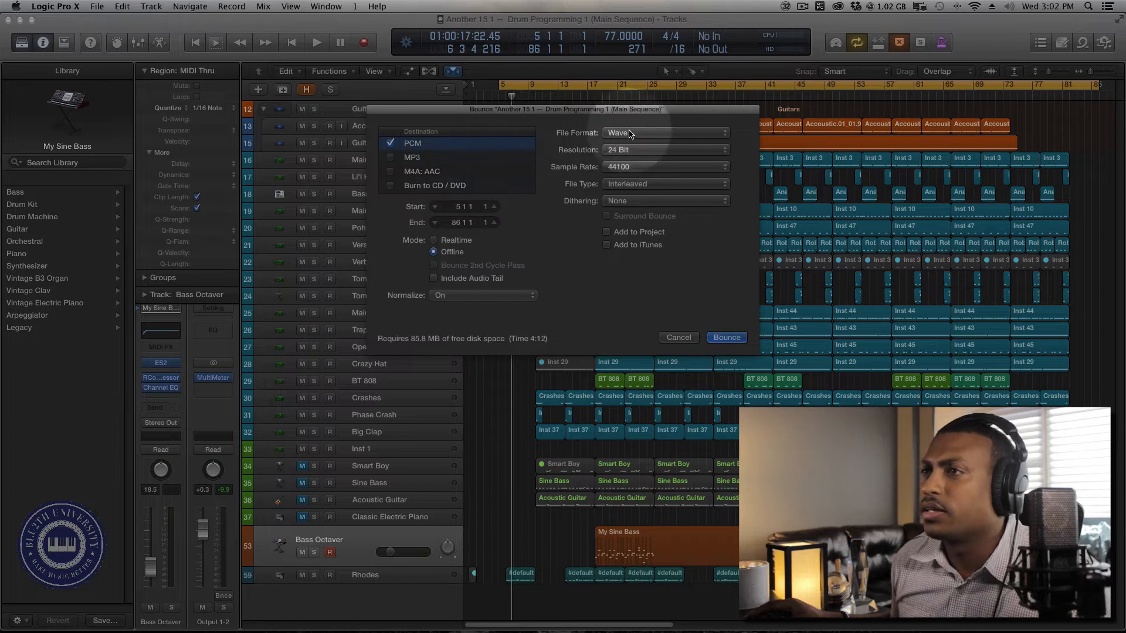
pyautogui.click(629, 166)
pyautogui.click(628, 179)
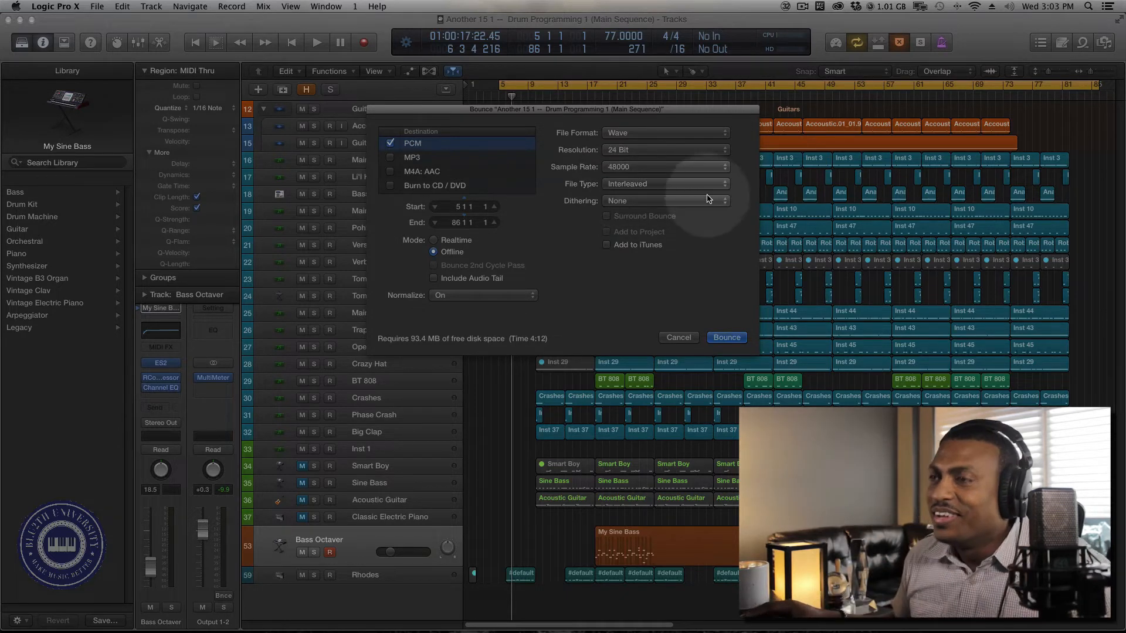
# Step: Bounce the song section to the Desktop as a file named A15
pyautogui.click(717, 339)
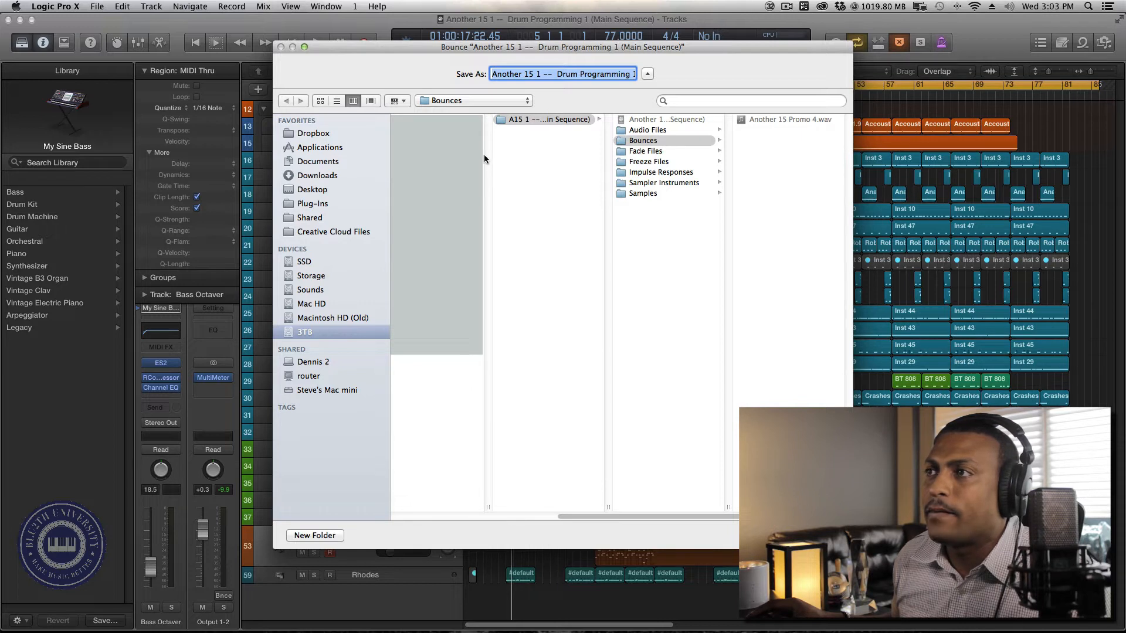
pyautogui.click(314, 190)
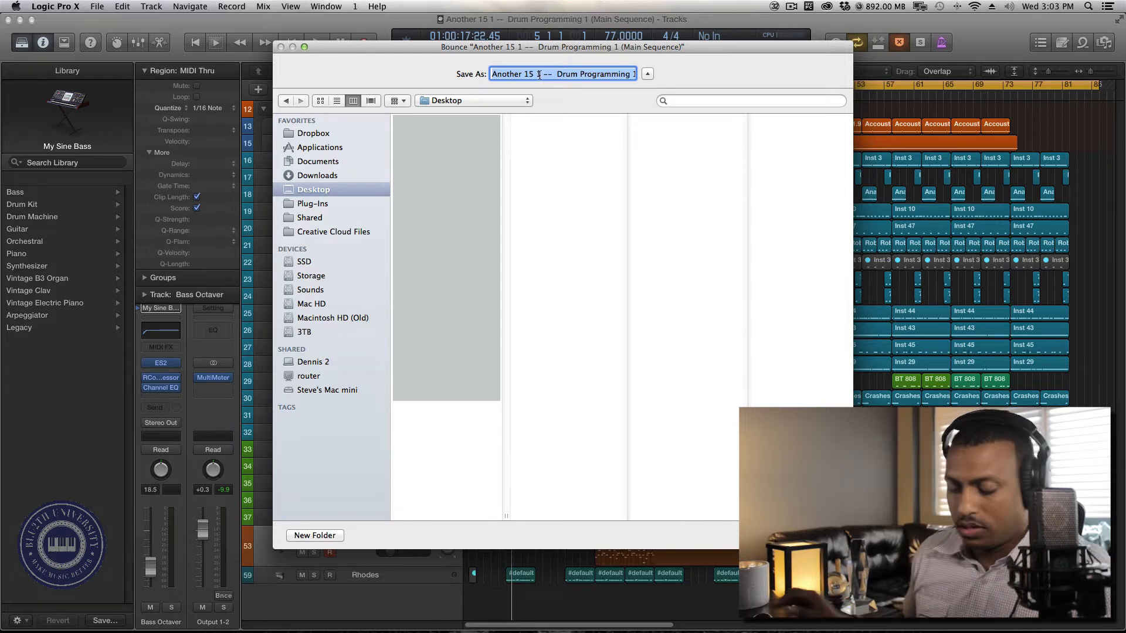
pyautogui.write('A15')
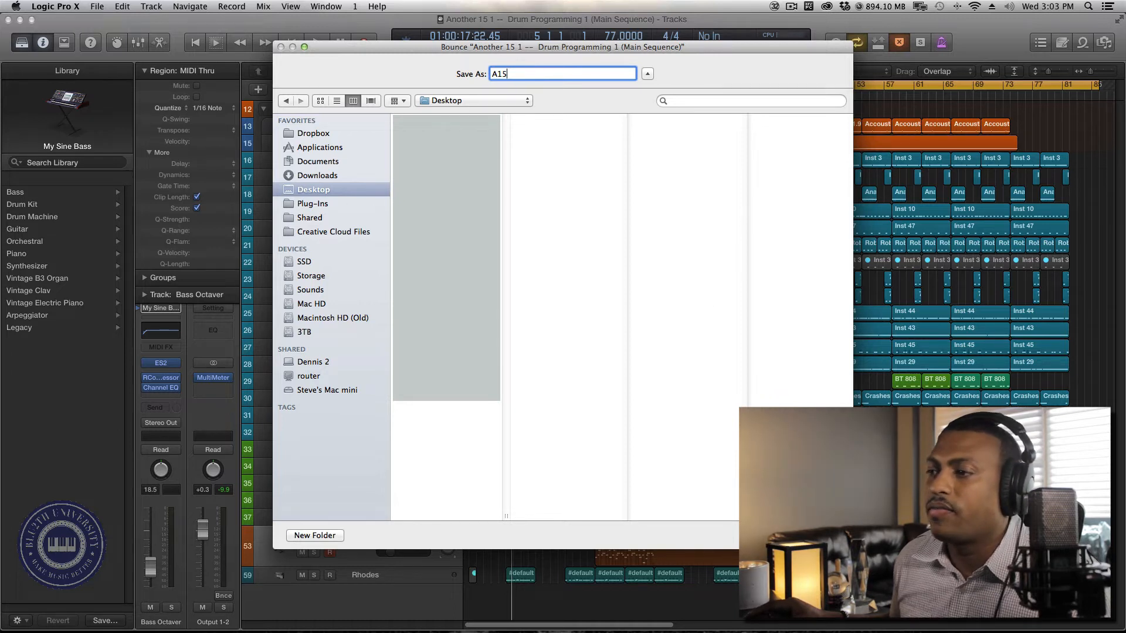
pyautogui.press('Return')
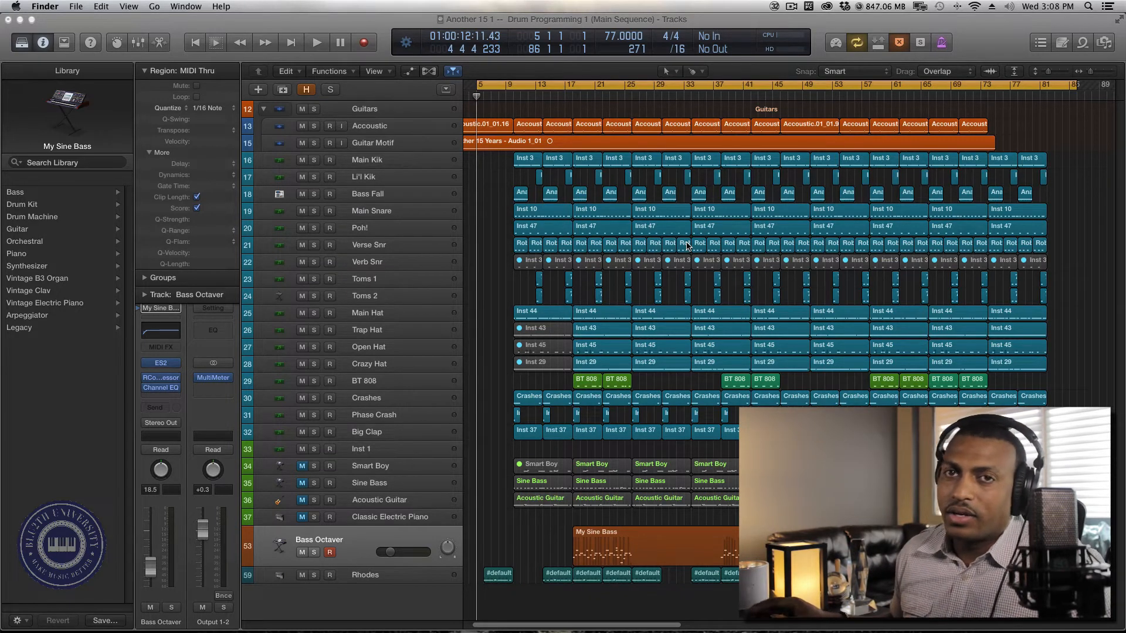
# Step: Show the desktop in Finder and examine the Clutter folder alias next to the Storage drive
pyautogui.press('F11')
pyautogui.click(902, 216)
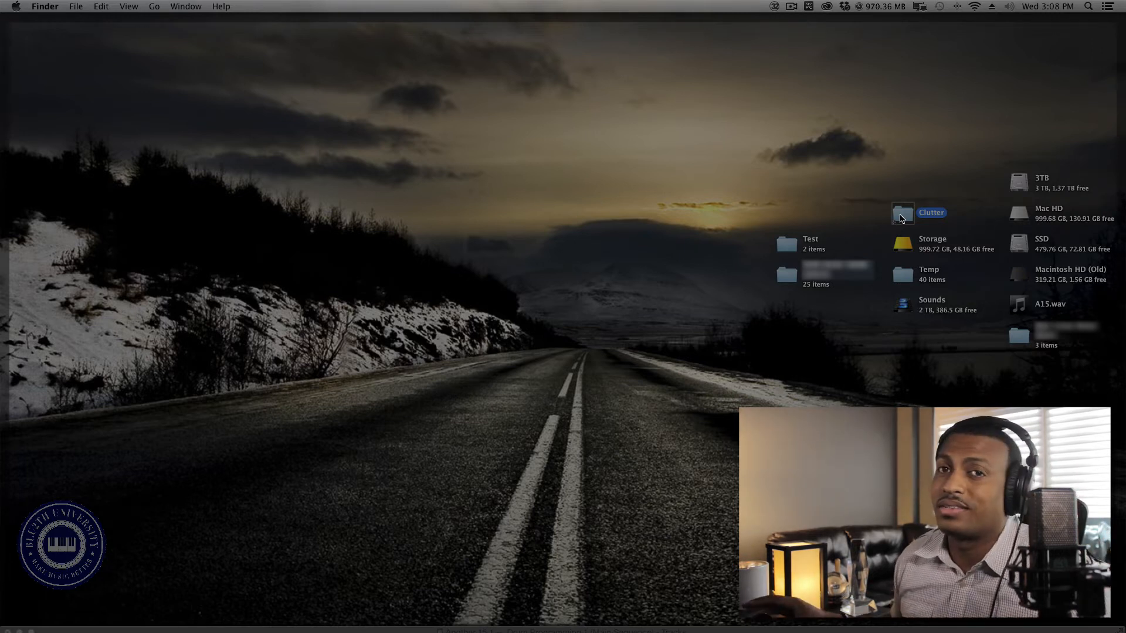
pyautogui.click(860, 222)
pyautogui.click(902, 218)
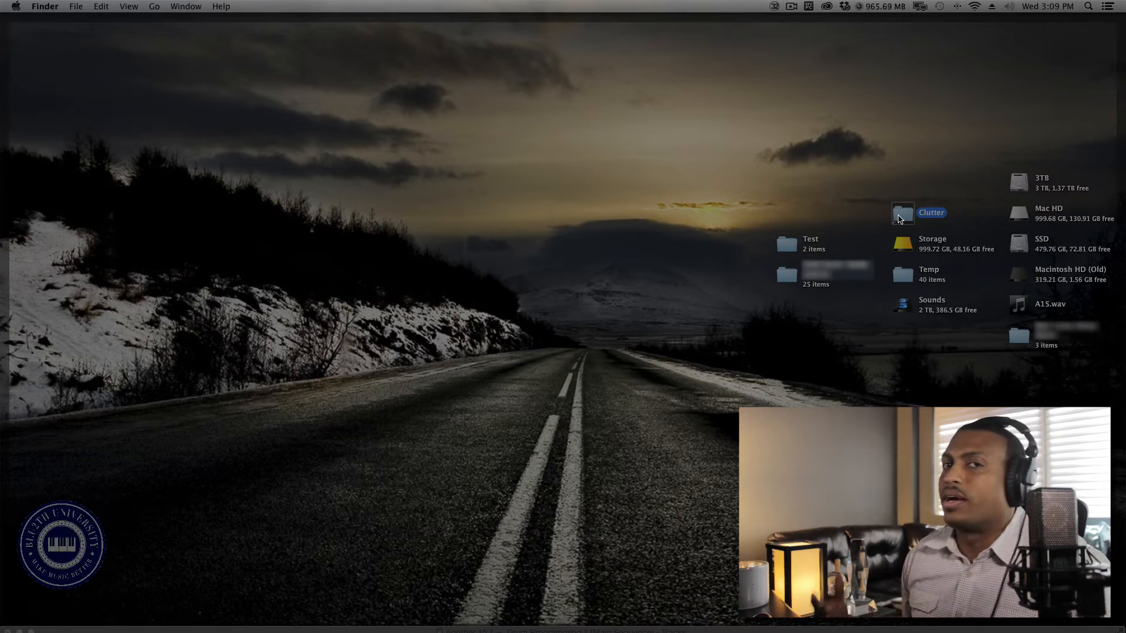
pyautogui.click(901, 253)
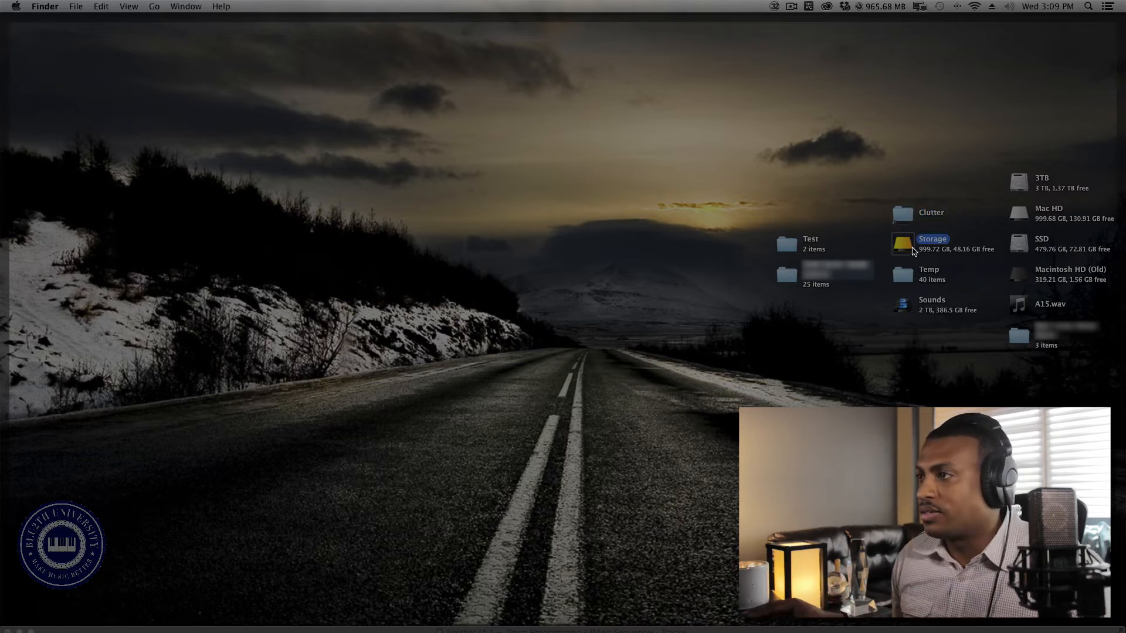
pyautogui.click(903, 214)
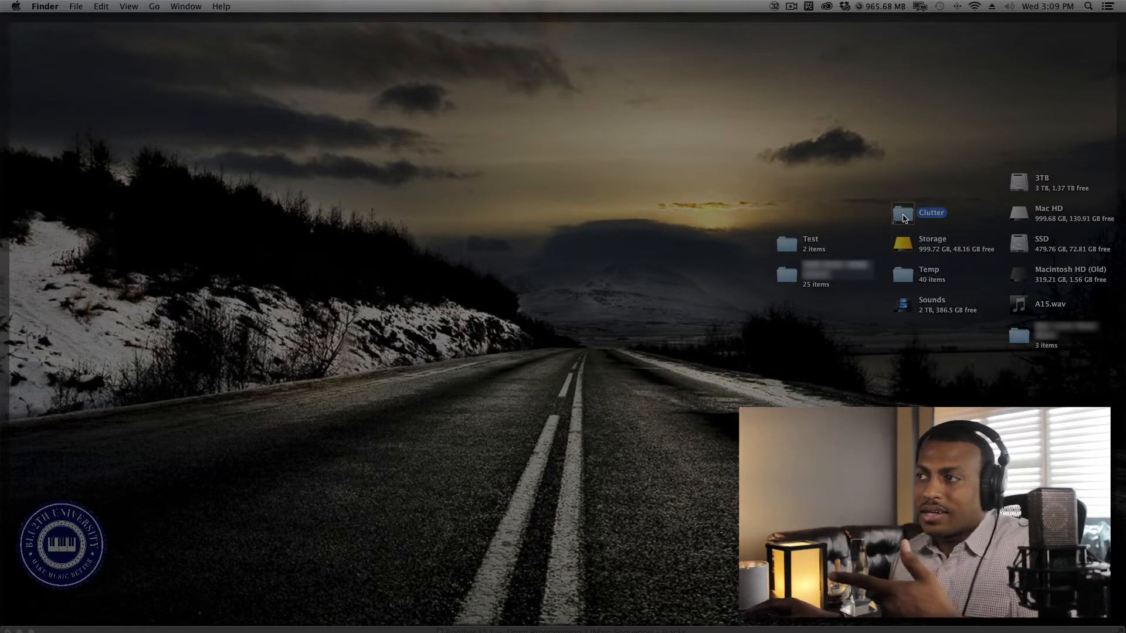
pyautogui.click(906, 242)
pyautogui.click(904, 213)
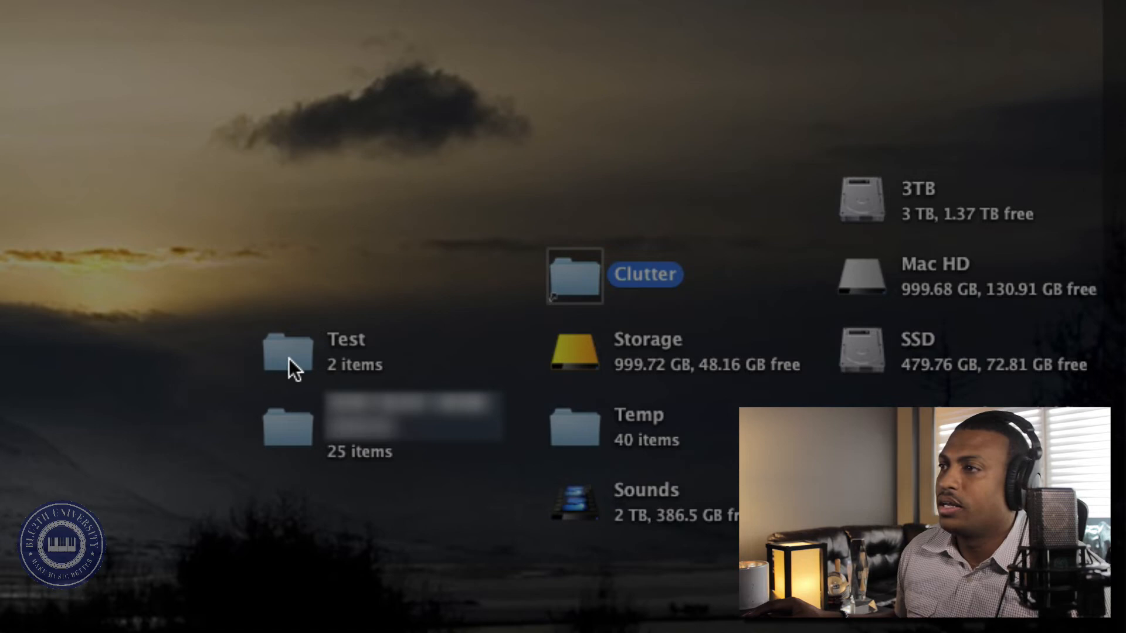
# Step: Create an alias of the Test folder on the desktop, directly above the original
pyautogui.click(285, 354)
pyautogui.moveTo(281, 353); pyautogui.dragTo(310, 141)
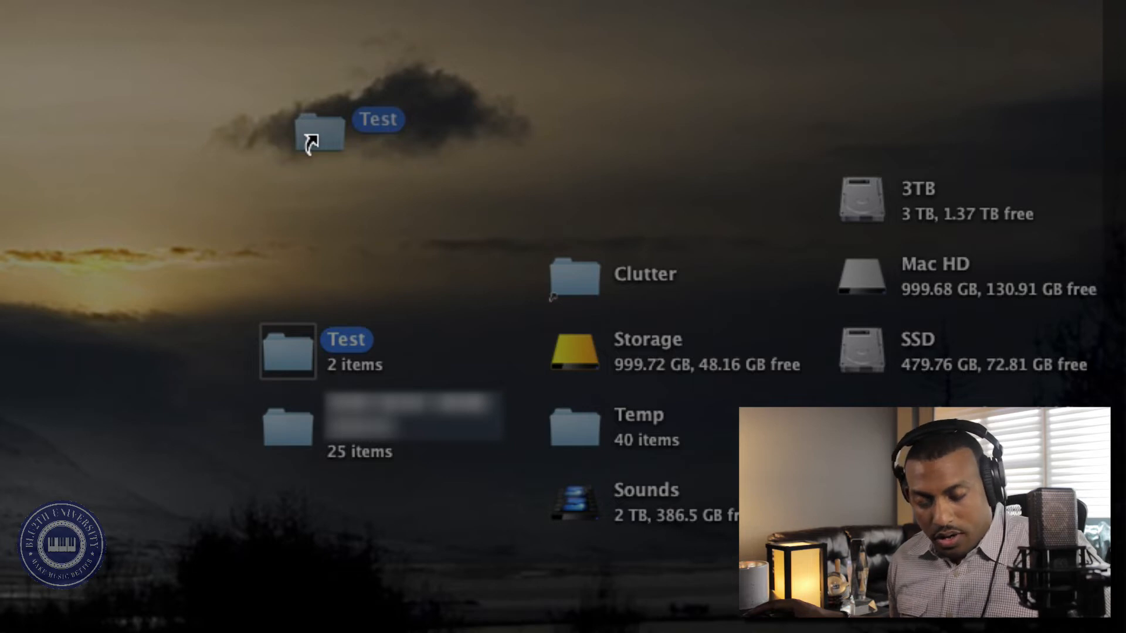
pyautogui.moveTo(310, 141); pyautogui.dragTo(315, 136)
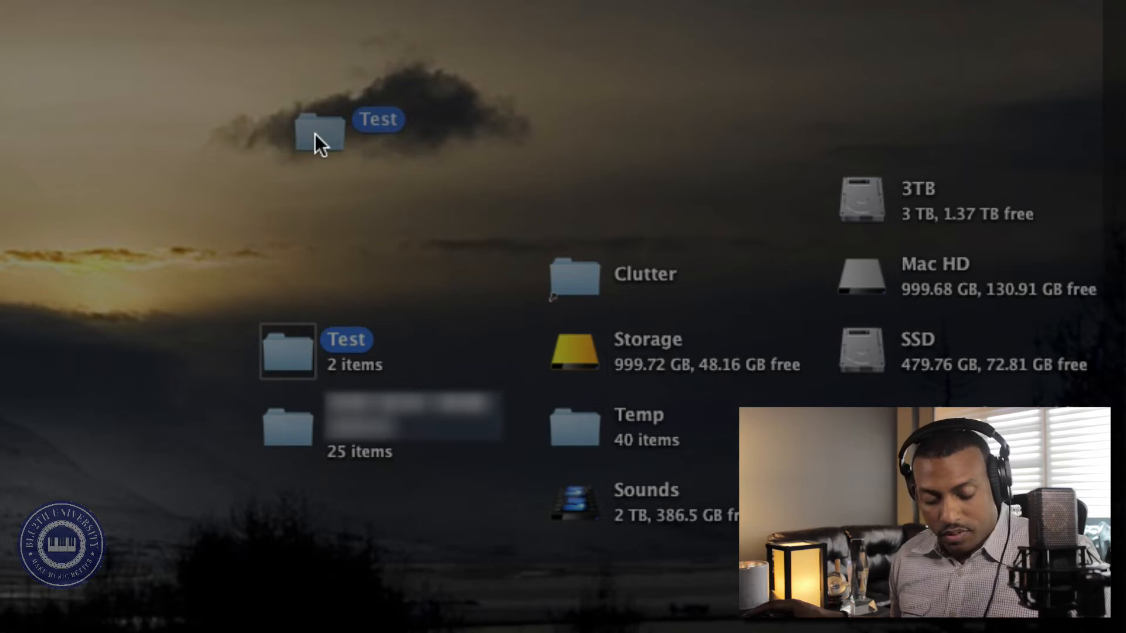
pyautogui.moveTo(310, 142); pyautogui.dragTo(308, 115)
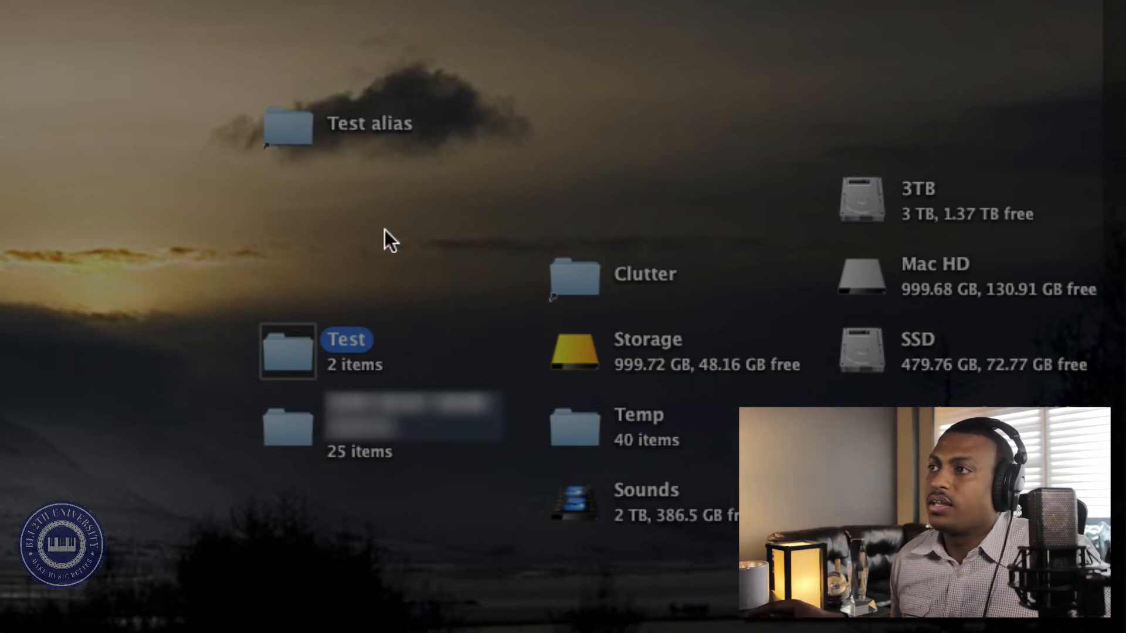
# Step: Open and close the Test folder and its alias in turn to compare them, and delete the alias
pyautogui.click(272, 125)
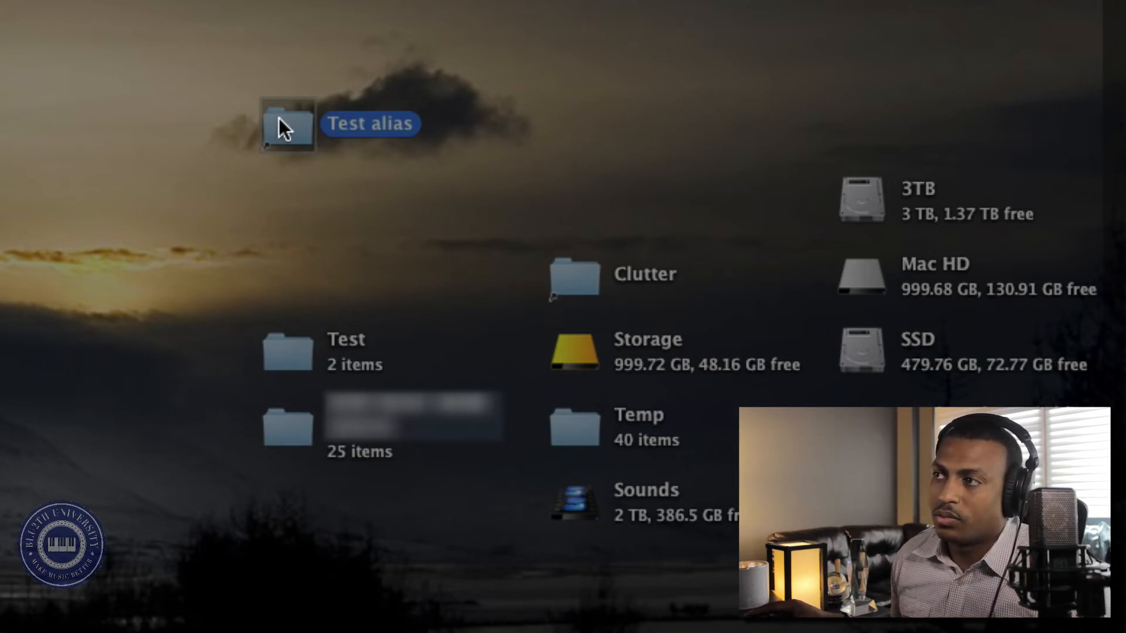
pyautogui.doubleClick(299, 363)
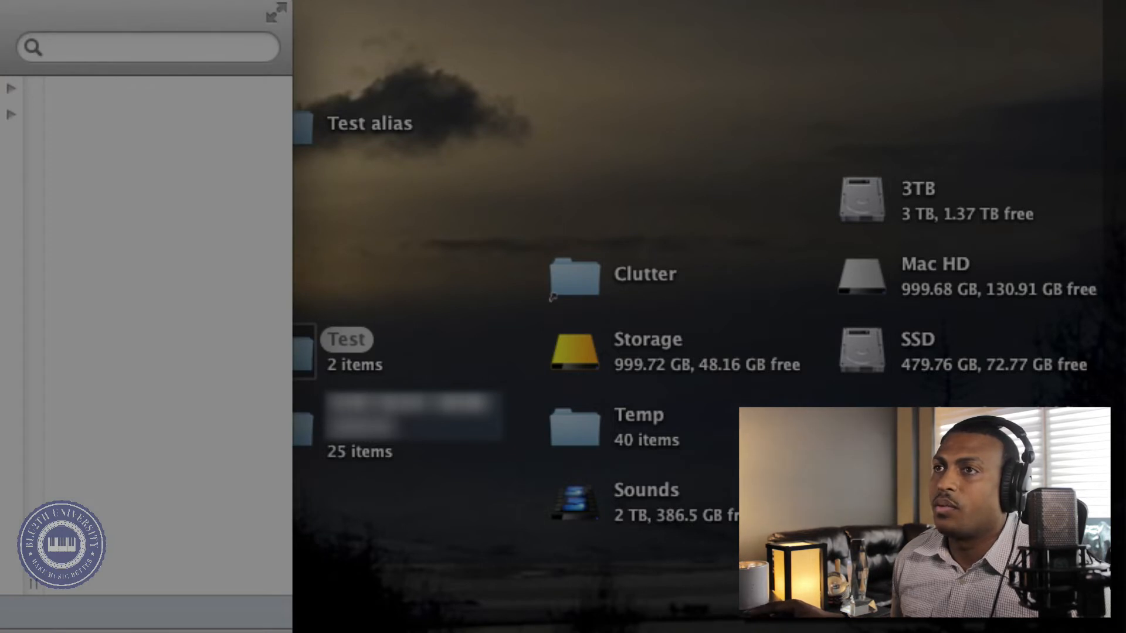
pyautogui.press('super+w')
pyautogui.doubleClick(281, 122)
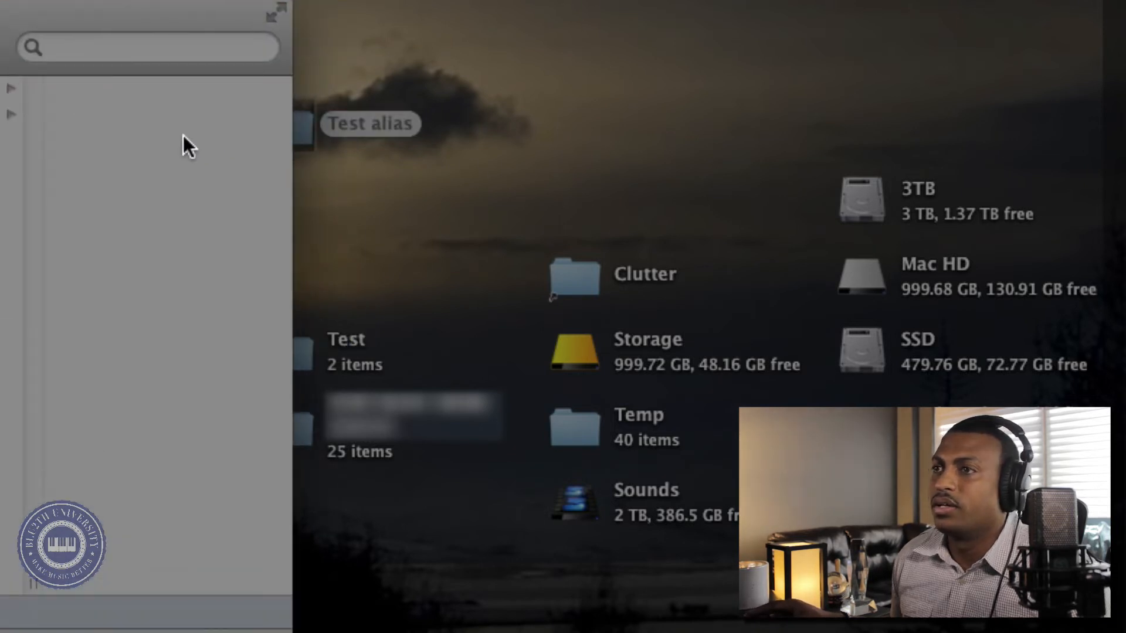
pyautogui.press('super+w')
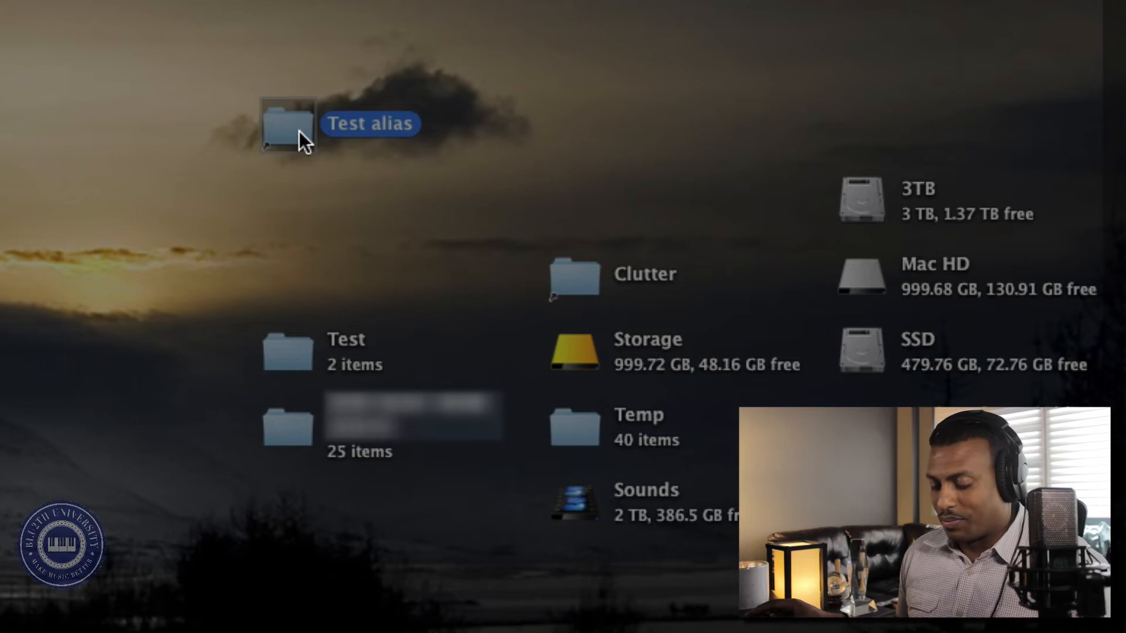
pyautogui.press('super+BackSpace')
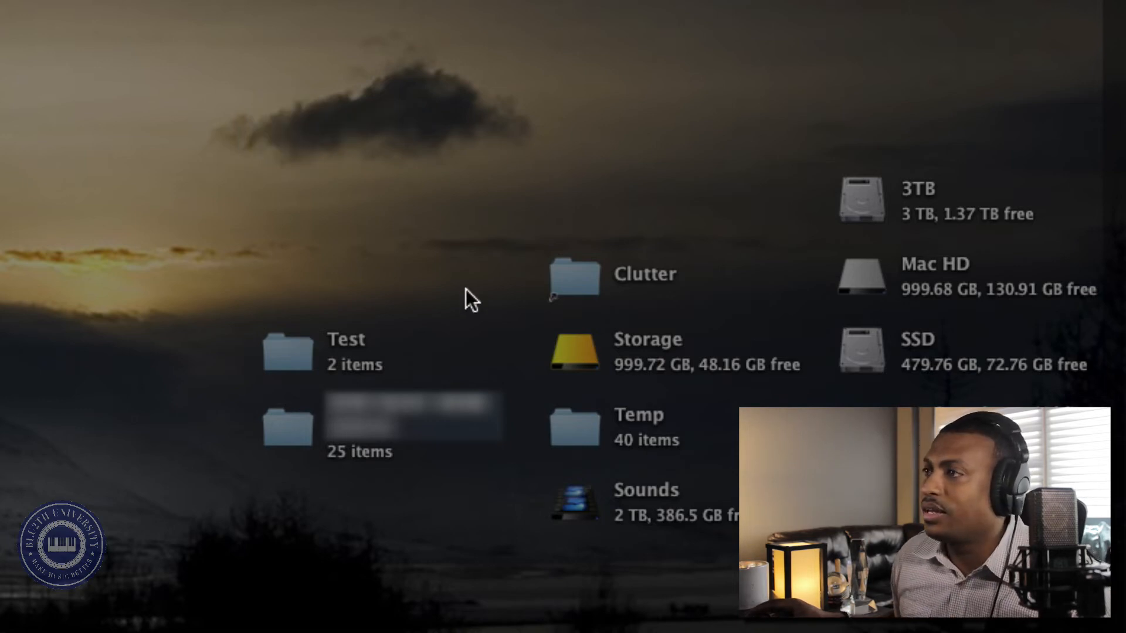
# Step: Make three aliases of the Test folder at different places on the desktop and move them all to the Trash
pyautogui.click(280, 355)
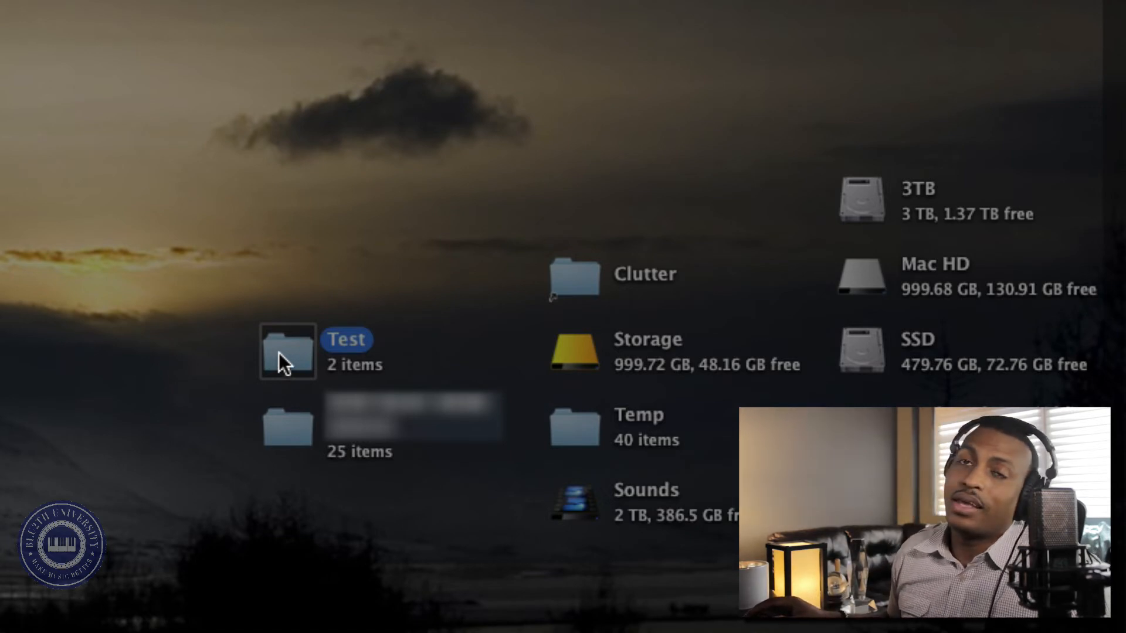
pyautogui.moveTo(280, 353); pyautogui.dragTo(248, 106)
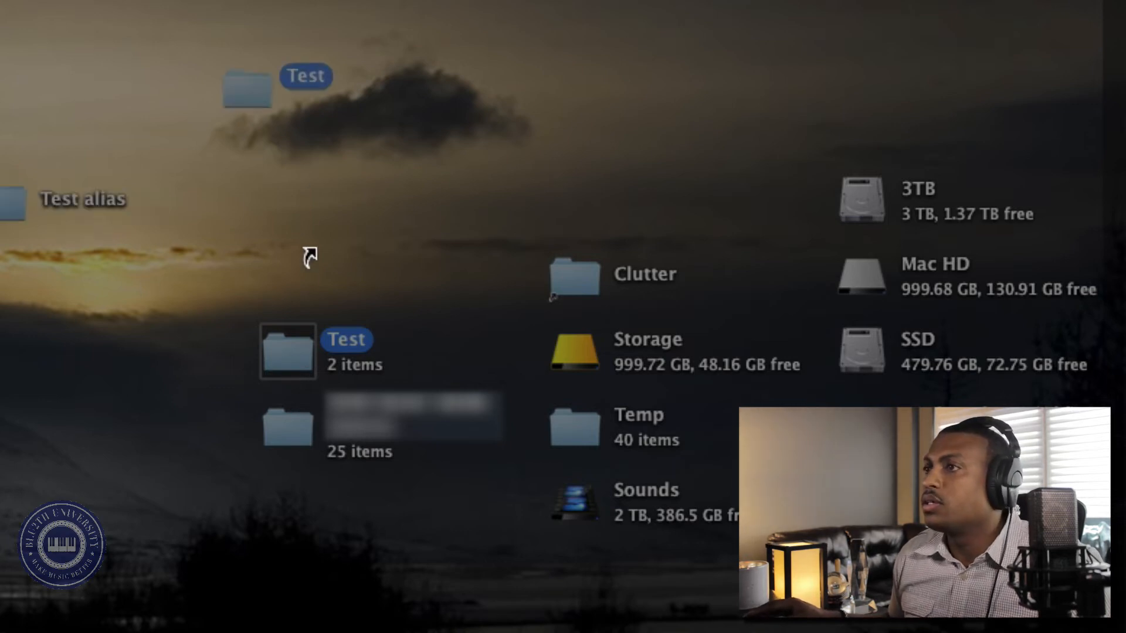
pyautogui.moveTo(280, 351); pyautogui.dragTo(667, 37)
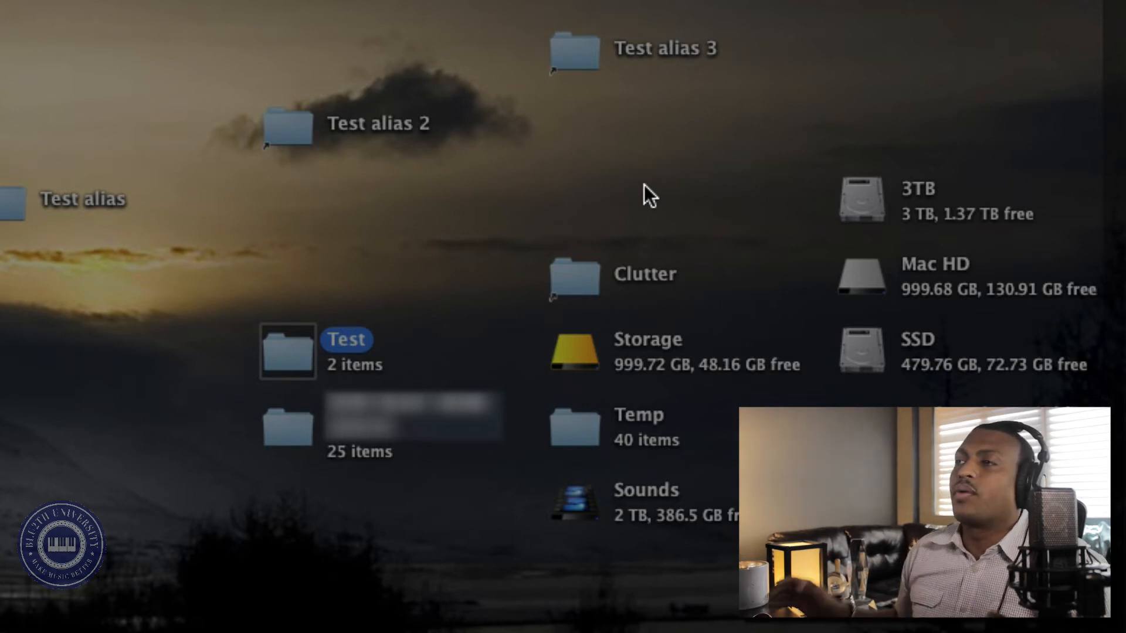
pyautogui.moveTo(670, 215); pyautogui.dragTo(2, 1)
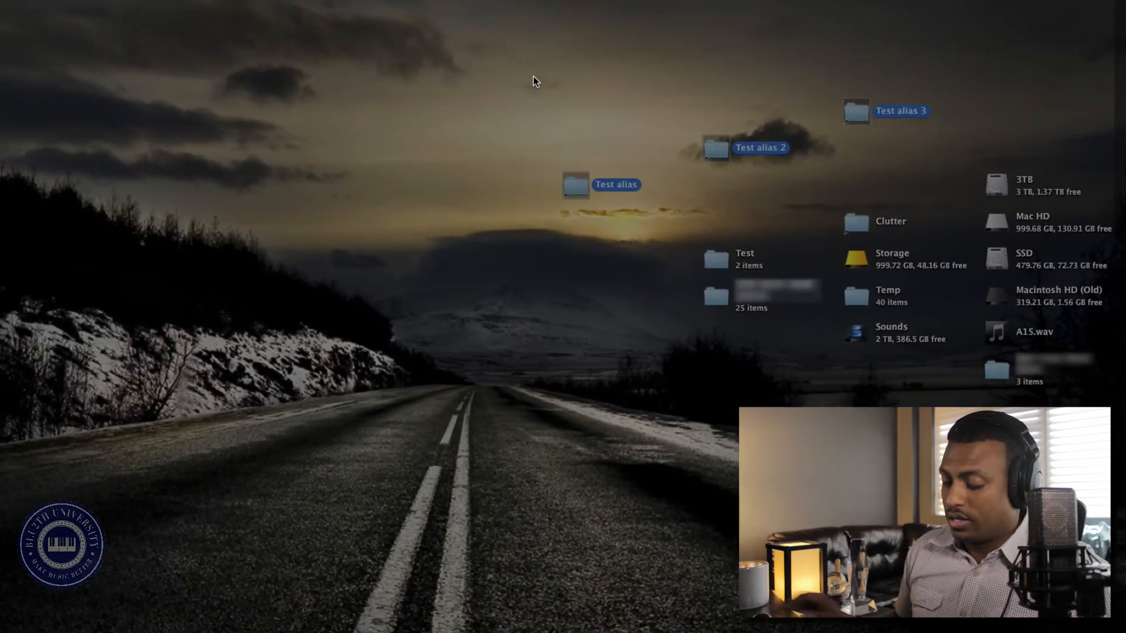
pyautogui.press('super+BackSpace')
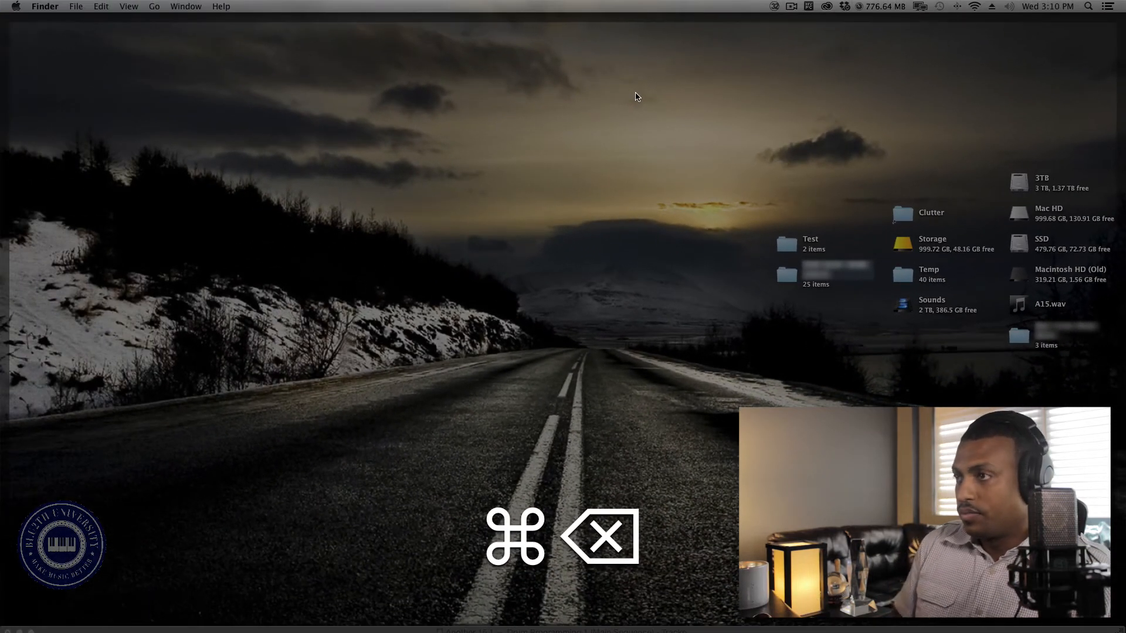
# Step: Preview the bounced A15.wav with Quick Look and close the preview
pyautogui.click(1018, 305)
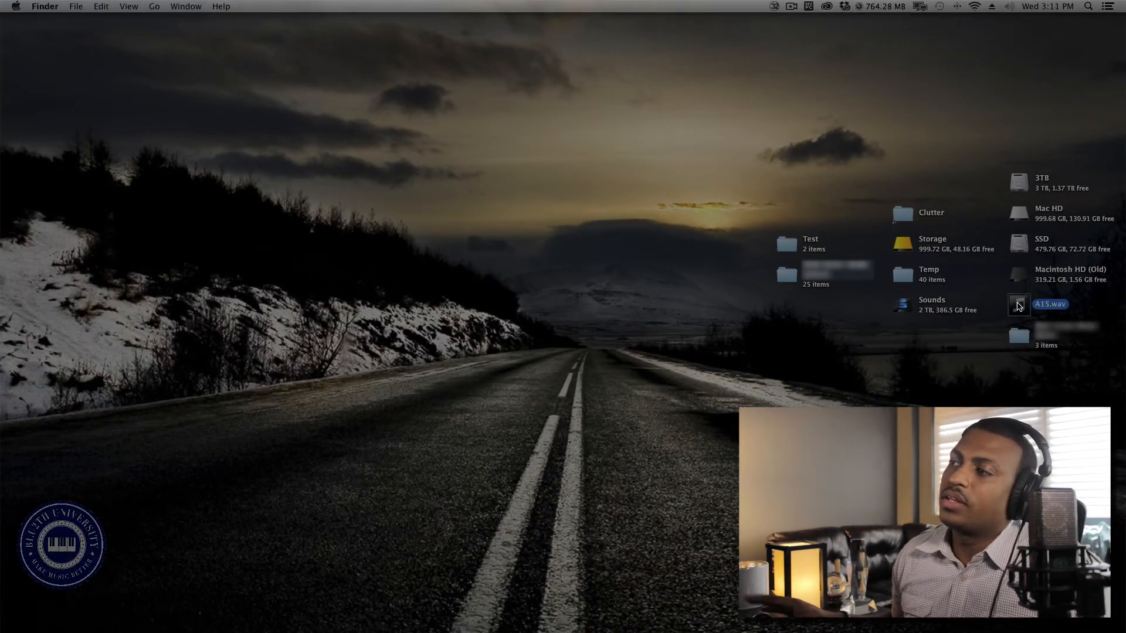
pyautogui.press('space')
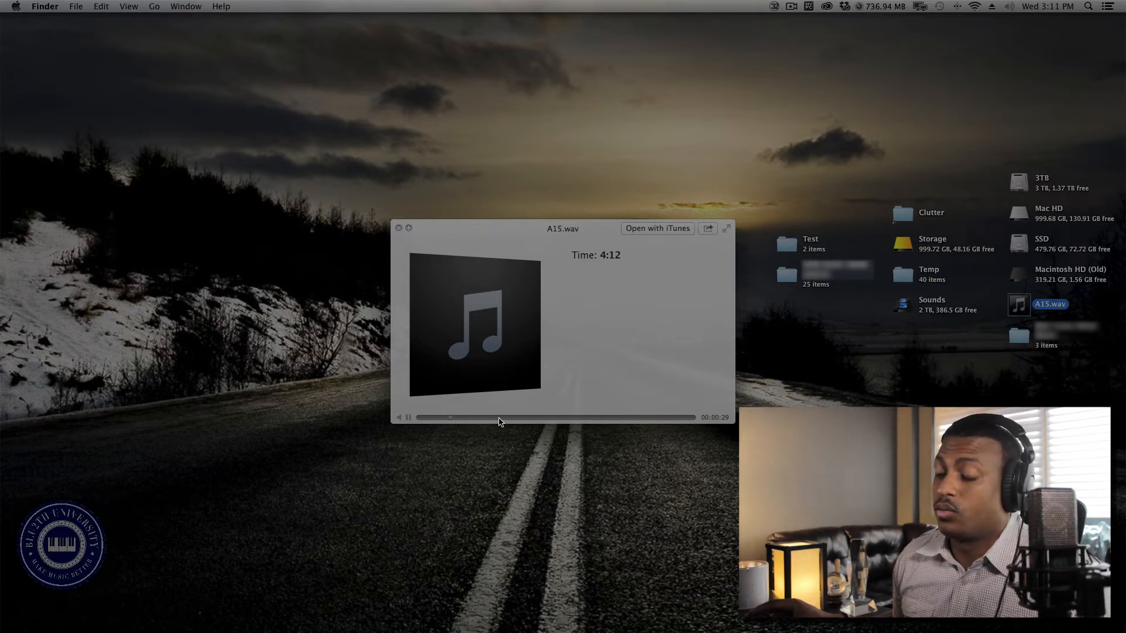
pyautogui.press('space')
# Step: Launch Pro Tools and minimise the Logic Pro project window
pyautogui.moveTo(613, 632)
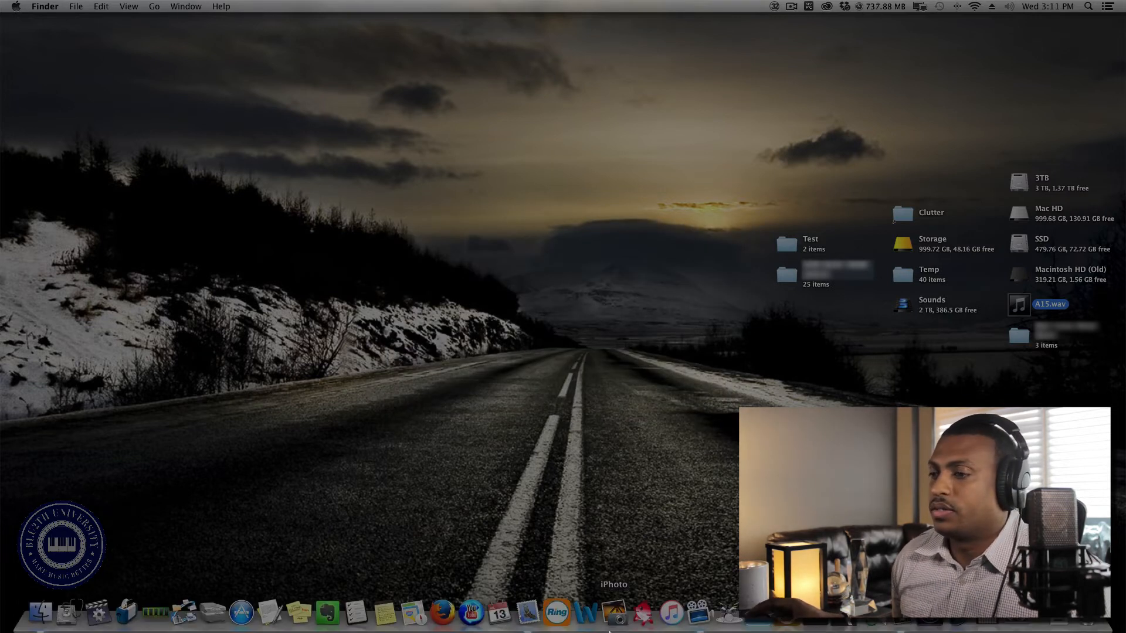
pyautogui.click(931, 623)
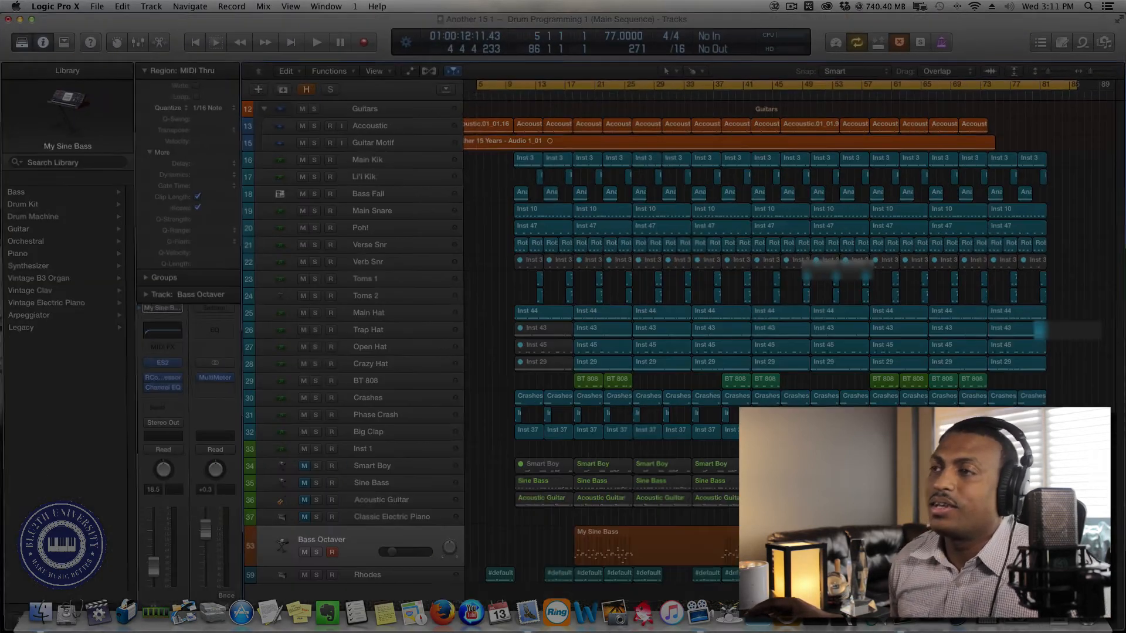
pyautogui.doubleClick(610, 21)
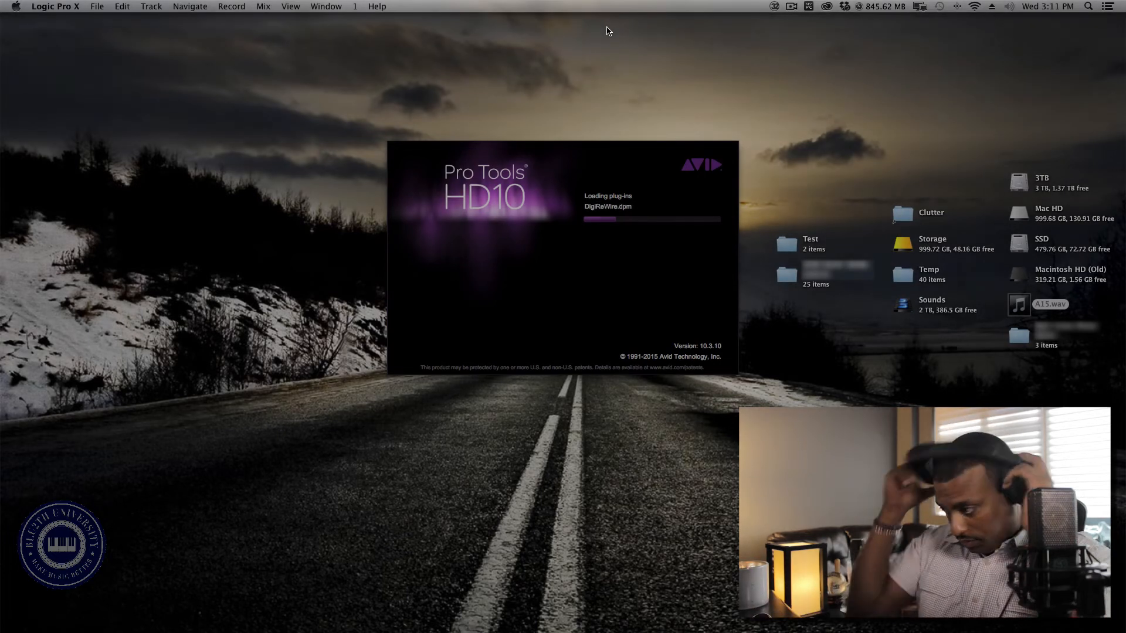
pyautogui.click(791, 6)
pyautogui.click(805, 43)
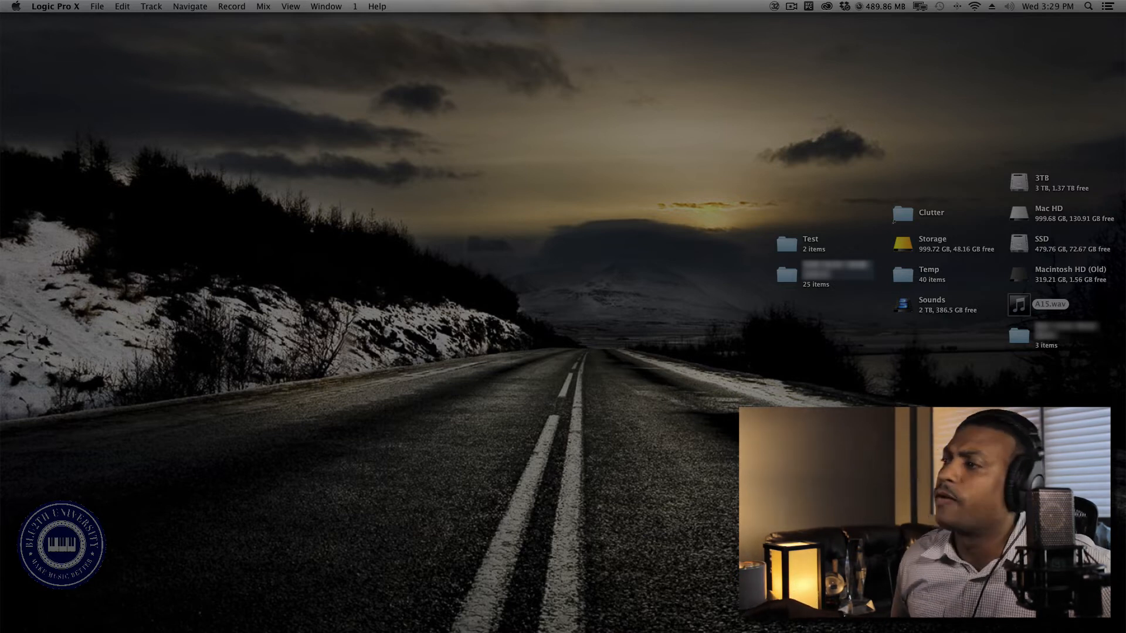
# Step: Switch to Pro Tools and open the recent session Anotha Guitar.ptx
pyautogui.click(1018, 306)
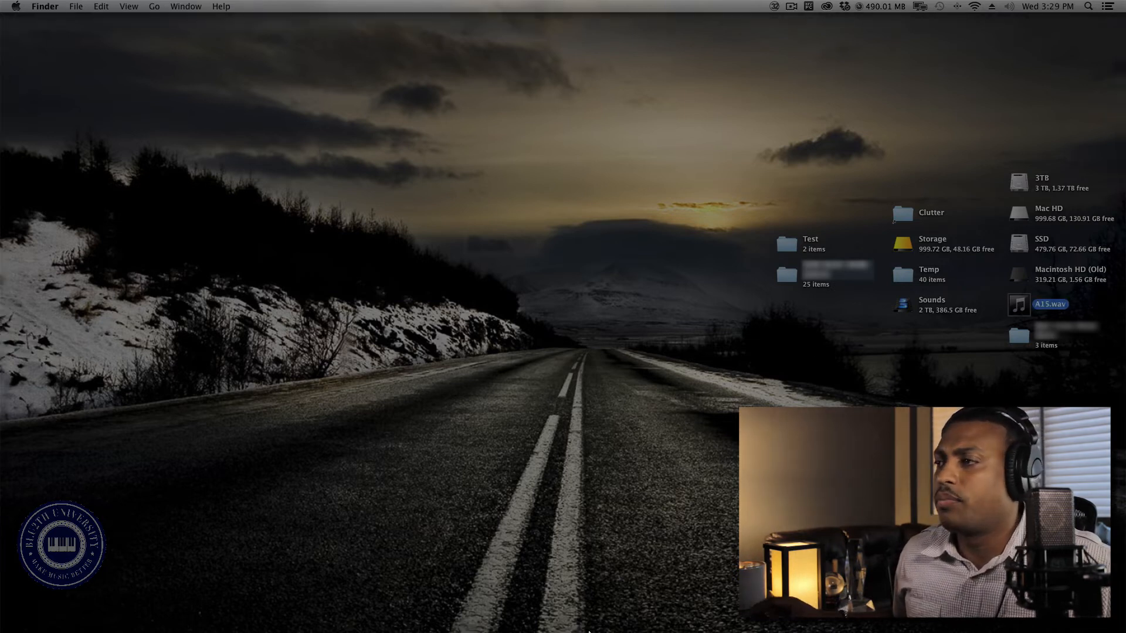
pyautogui.moveTo(589, 632)
pyautogui.click(932, 621)
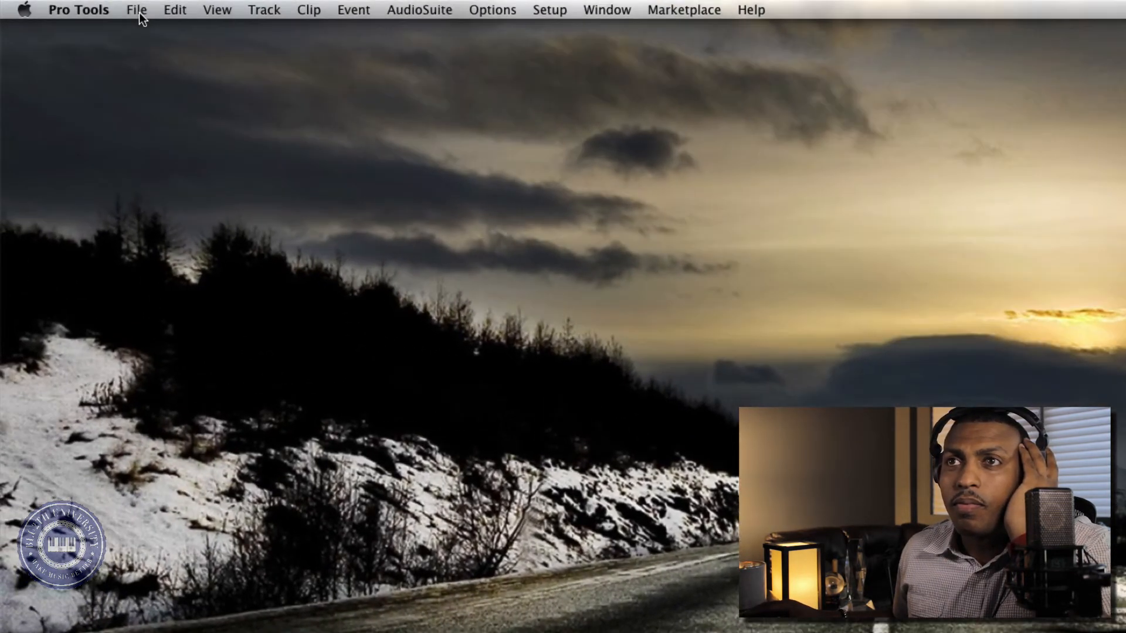
pyautogui.click(139, 14)
pyautogui.moveTo(190, 67)
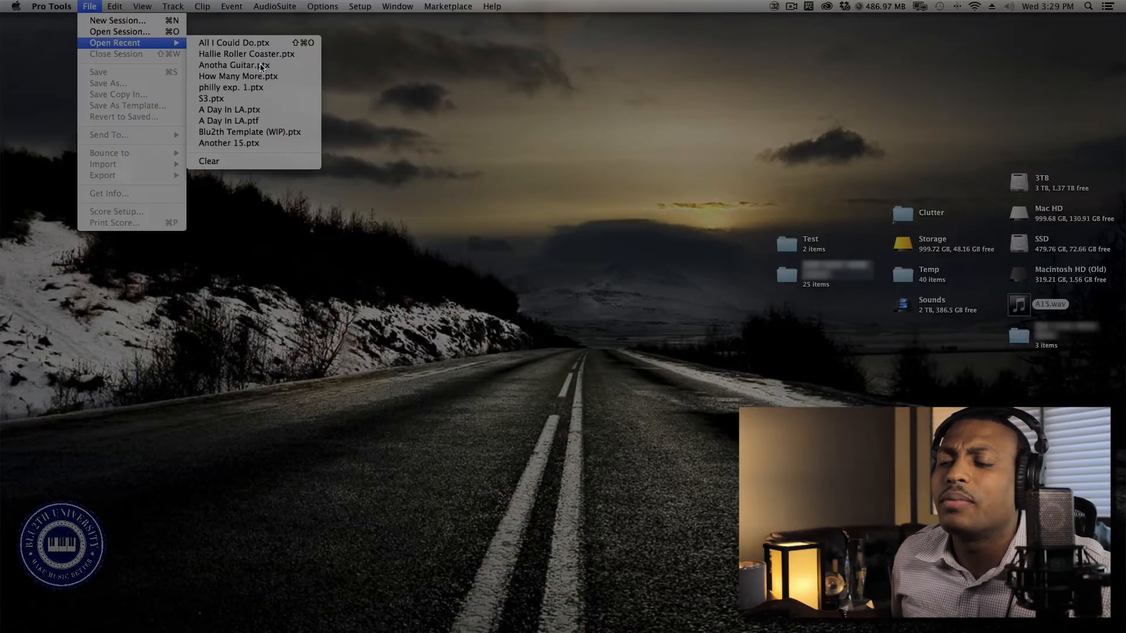
pyautogui.click(397, 99)
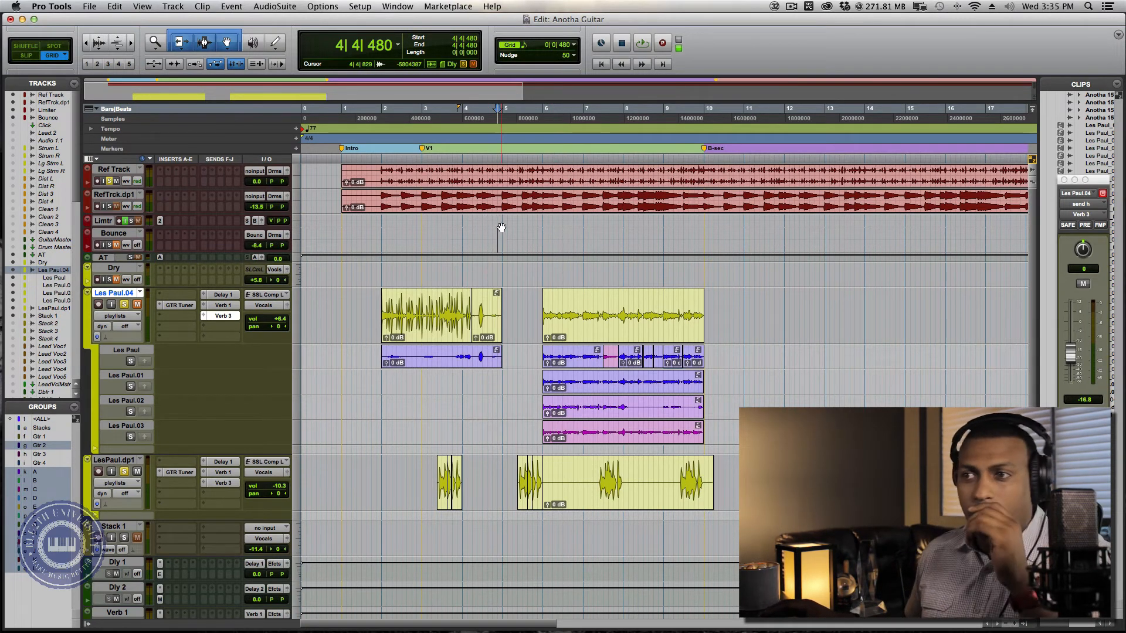
# Step: Turn off solo on the Ref Track
pyautogui.press('r')
pyautogui.press('t')
pyautogui.press('t')
pyautogui.press('t')
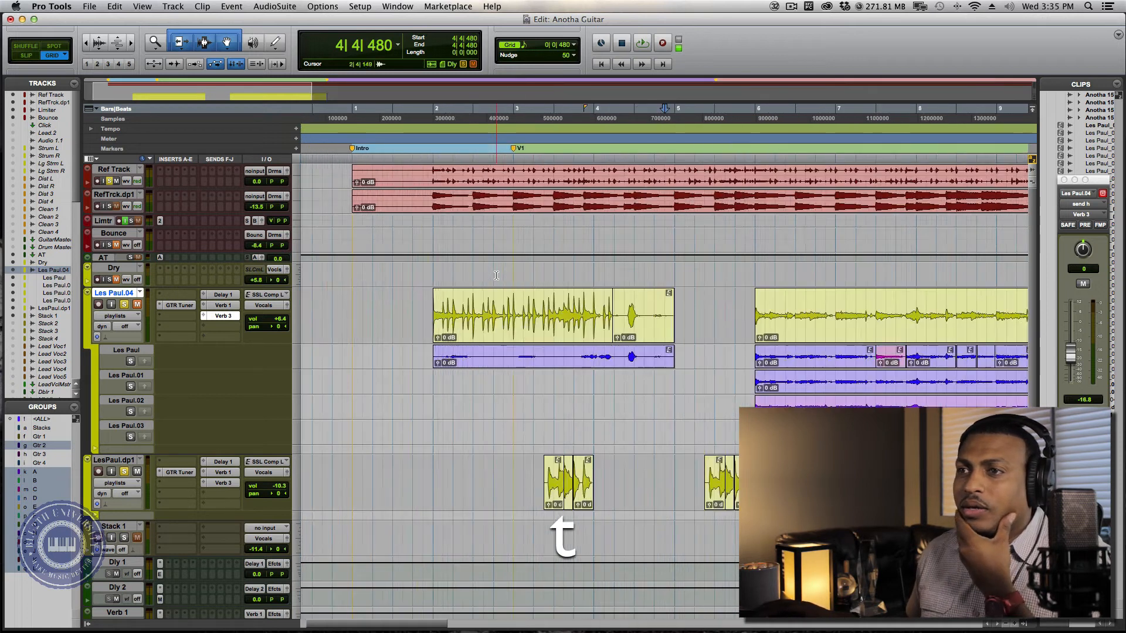
pyautogui.press('r')
pyautogui.press('r')
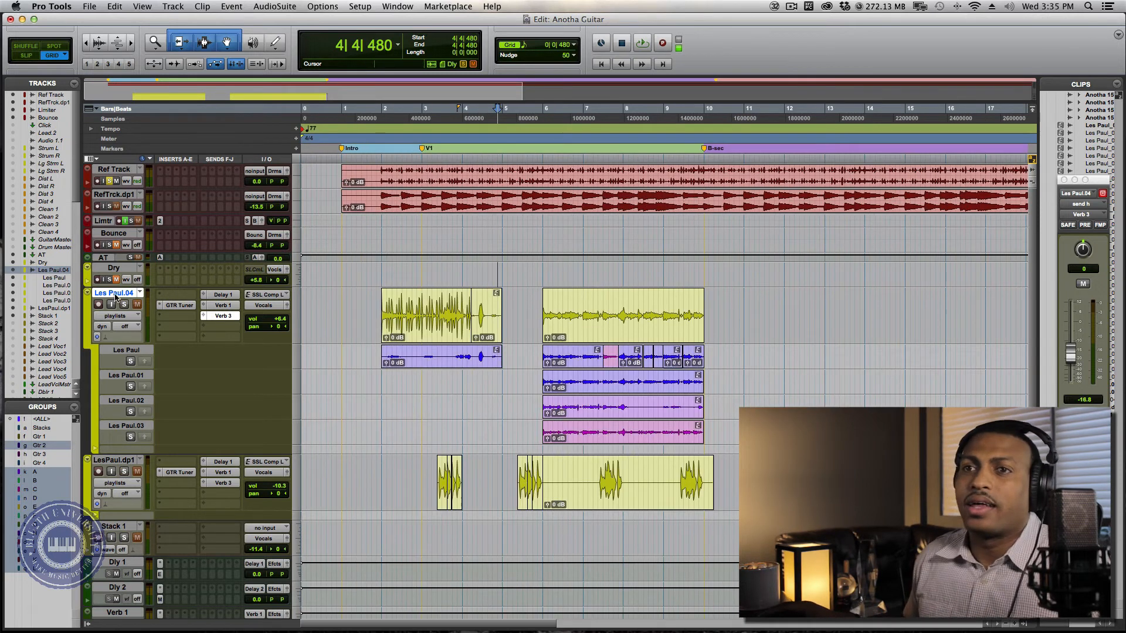
pyautogui.click(109, 181)
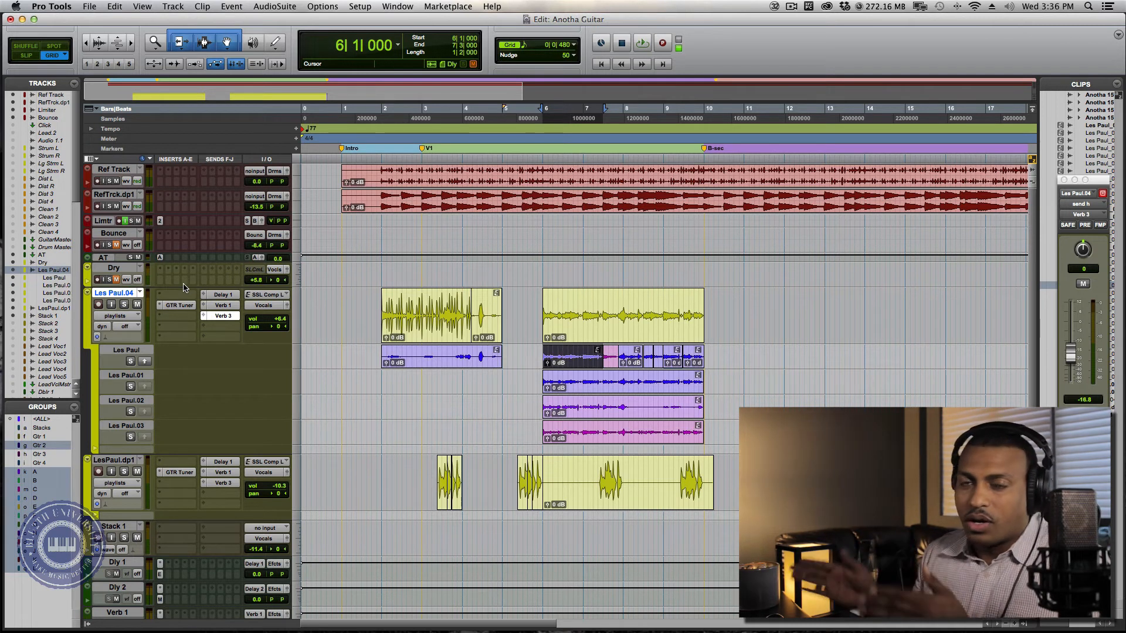
# Step: Examine the comp by selecting individual clips on the Les Paul.04 track, its Les Paul playlist lane and the LesPaul.dp1 track
pyautogui.click(610, 336)
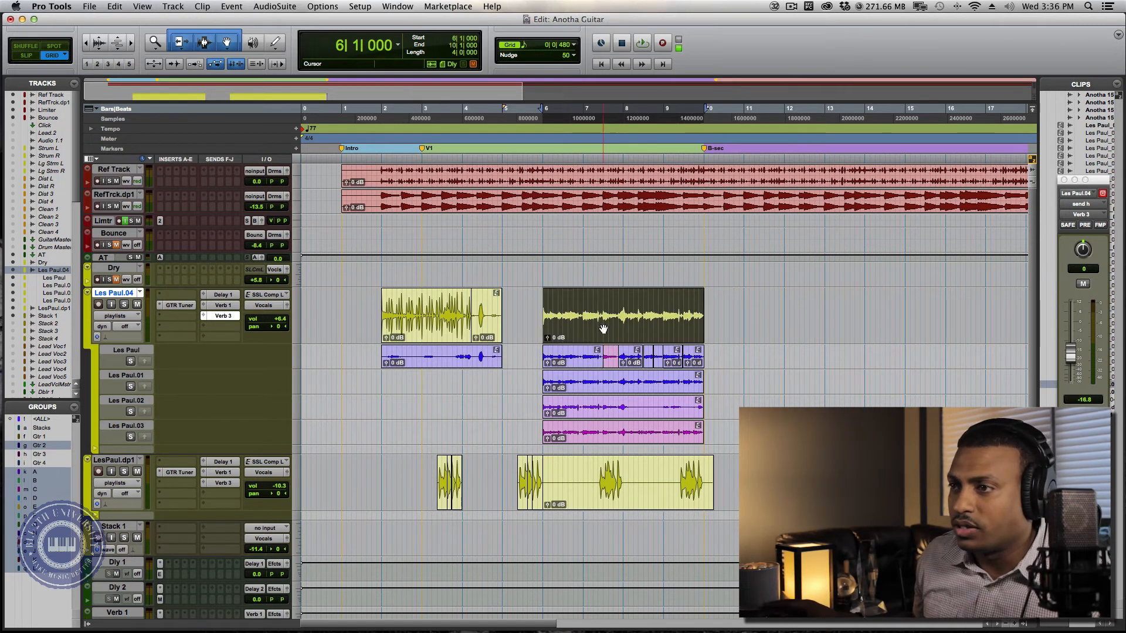
pyautogui.click(612, 364)
pyautogui.click(625, 364)
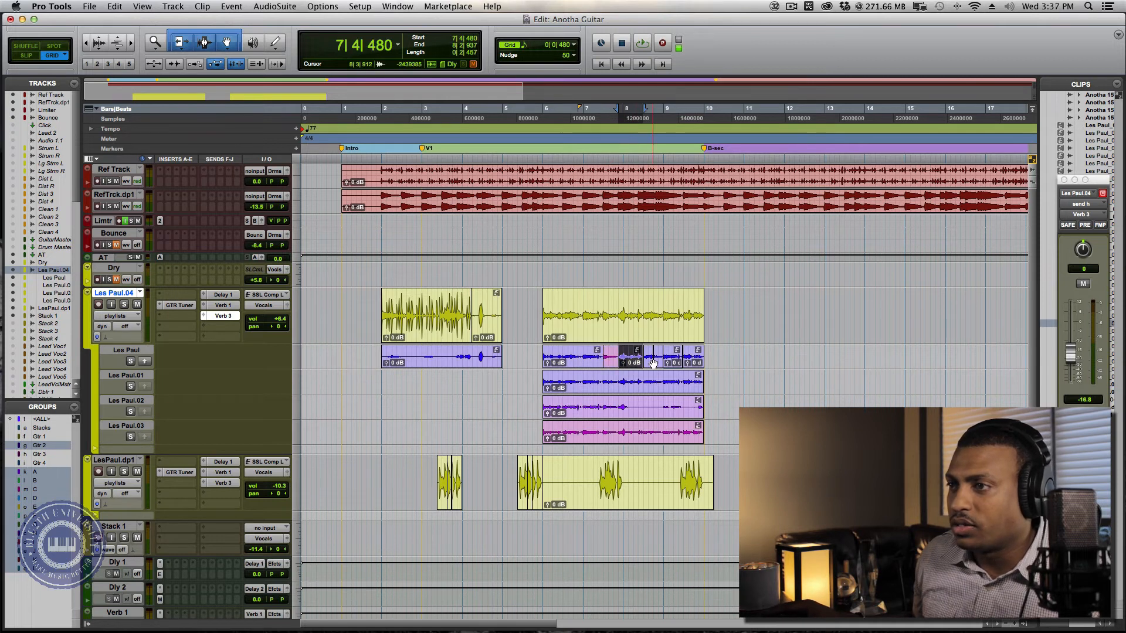
pyautogui.click(650, 364)
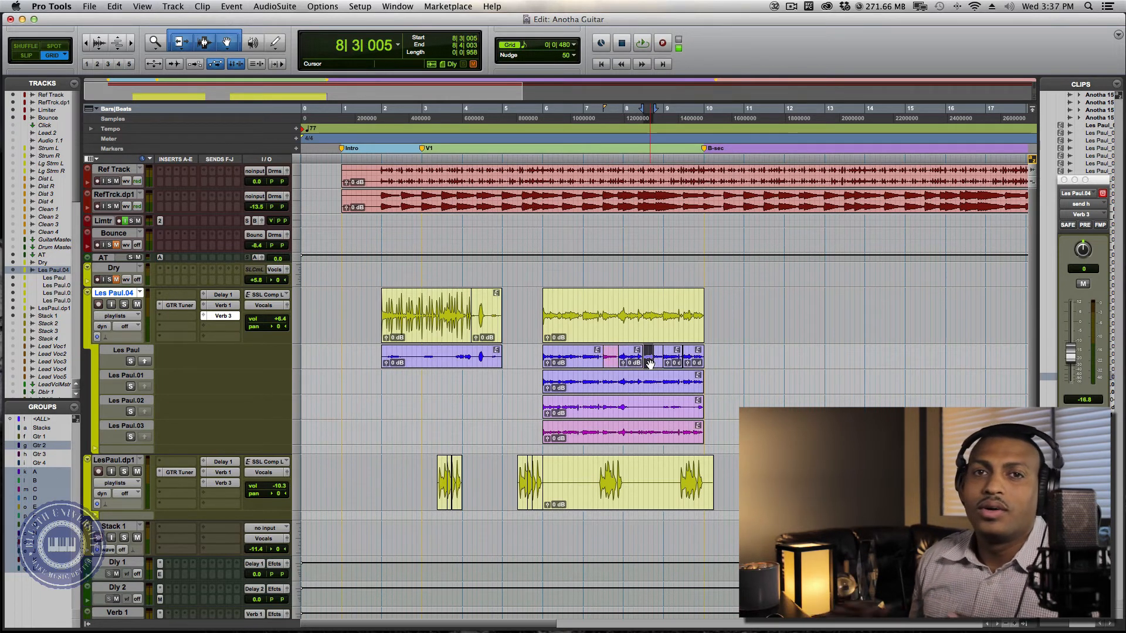
pyautogui.click(580, 507)
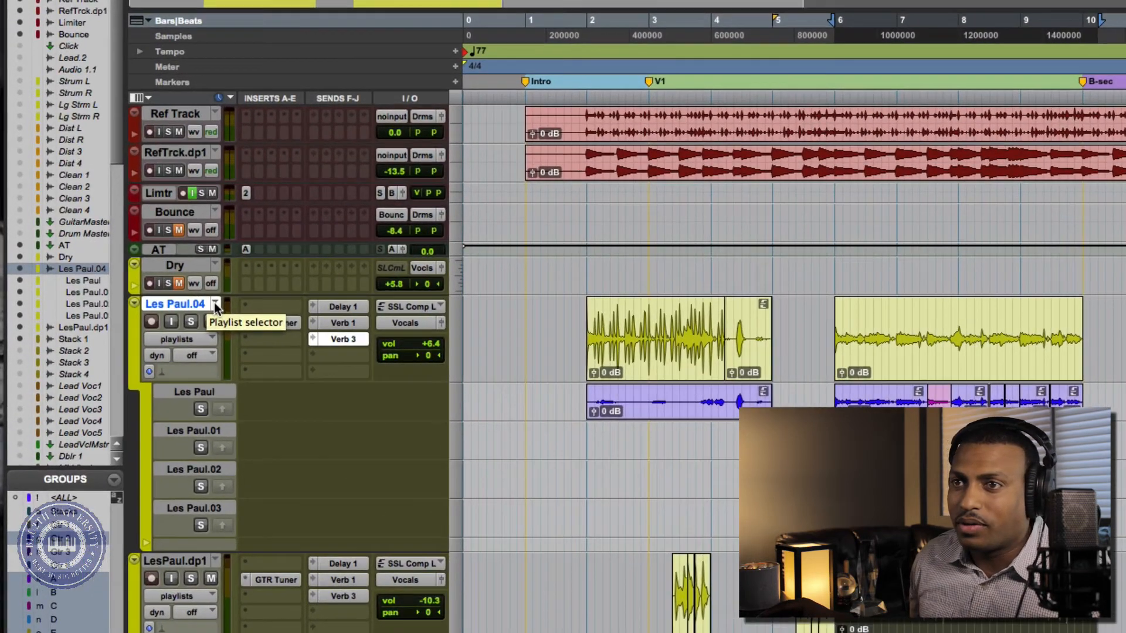
# Step: Create a new playlist with the default name on the Les Paul.04 track and set the track view to waveform
pyautogui.click(140, 292)
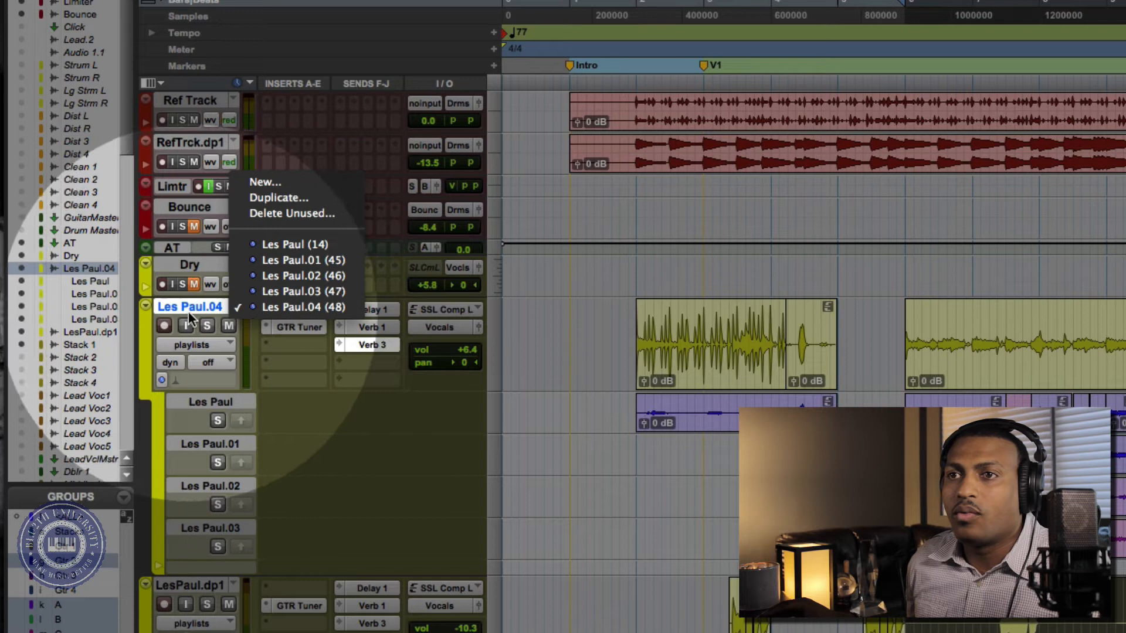
pyautogui.click(301, 184)
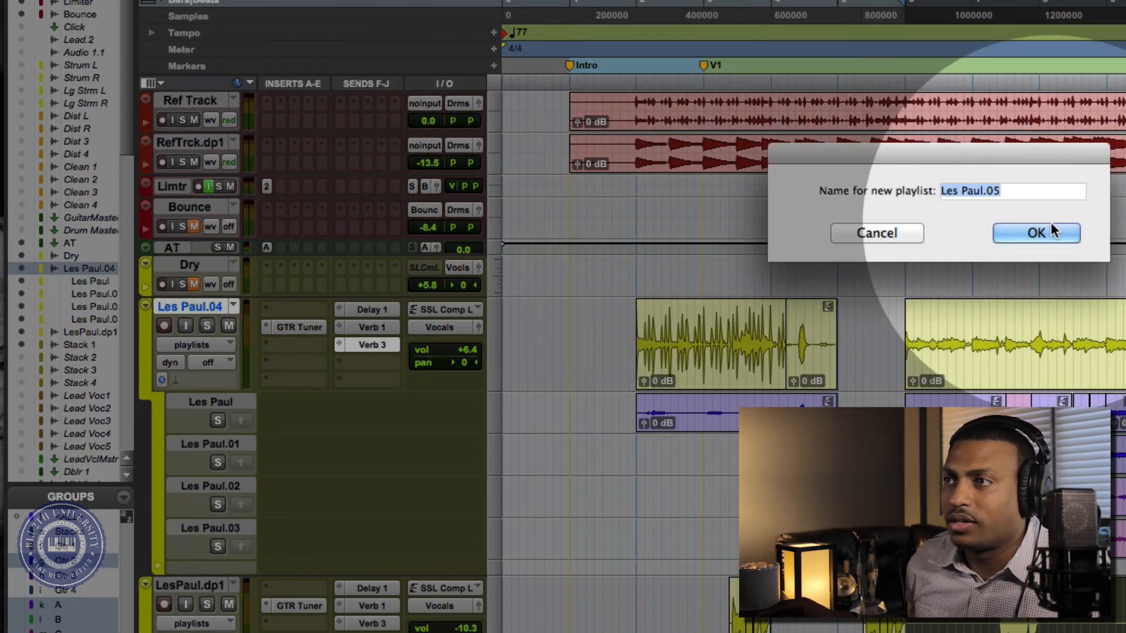
pyautogui.click(1050, 229)
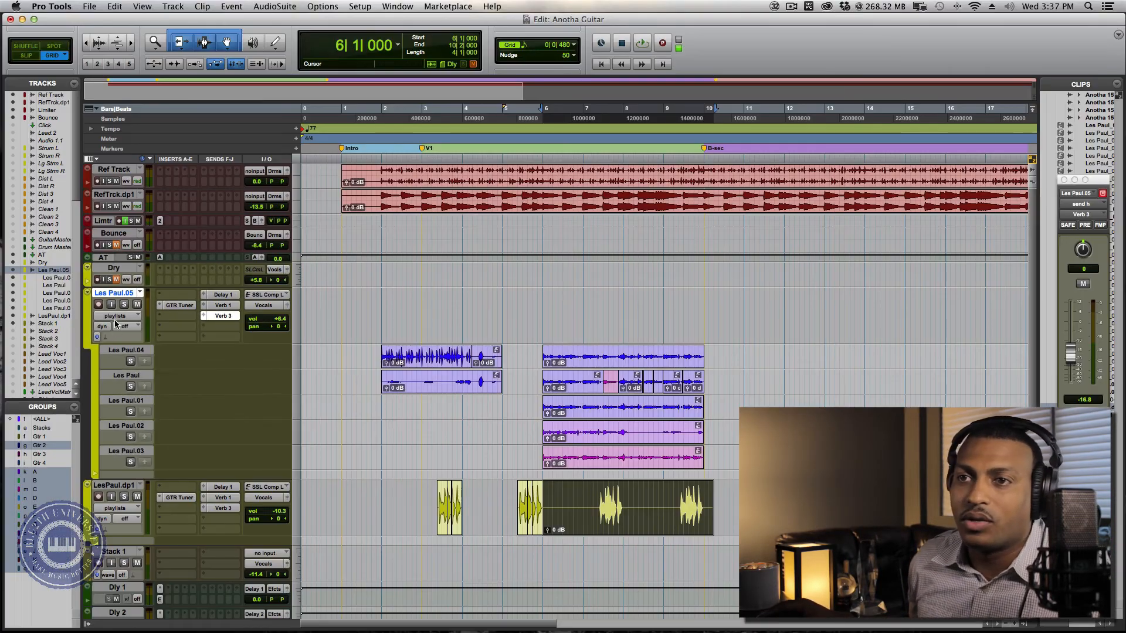
pyautogui.click(146, 327)
pyautogui.click(121, 344)
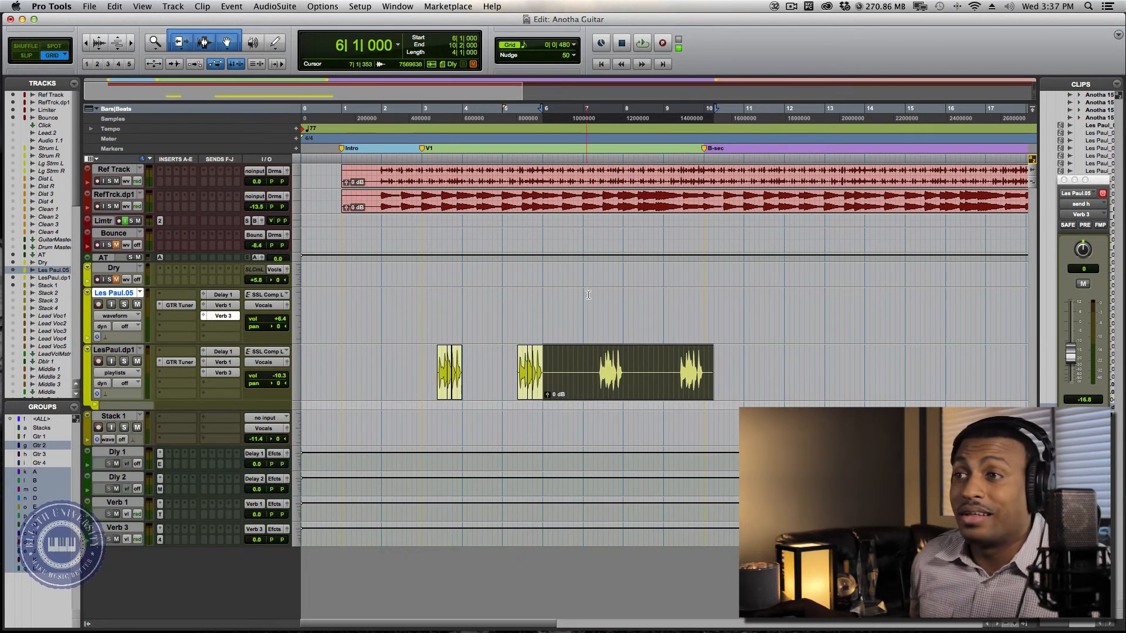
# Step: Switch the track to the Les Paul (14) playlist and back to the empty Les Paul.05 (49) playlist
pyautogui.click(141, 293)
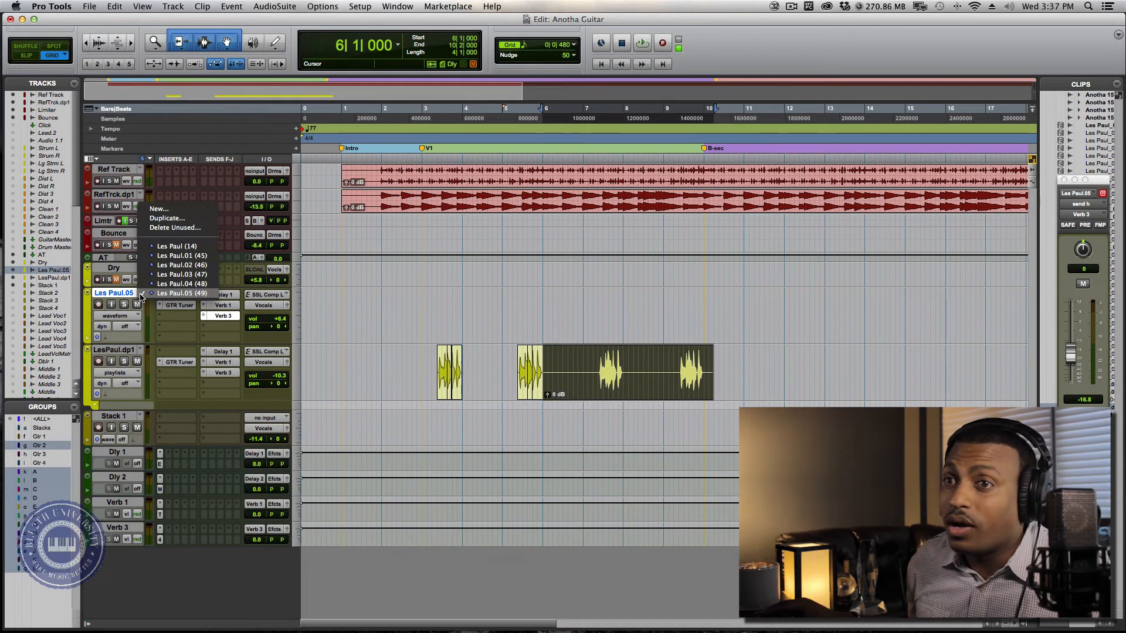
pyautogui.click(195, 249)
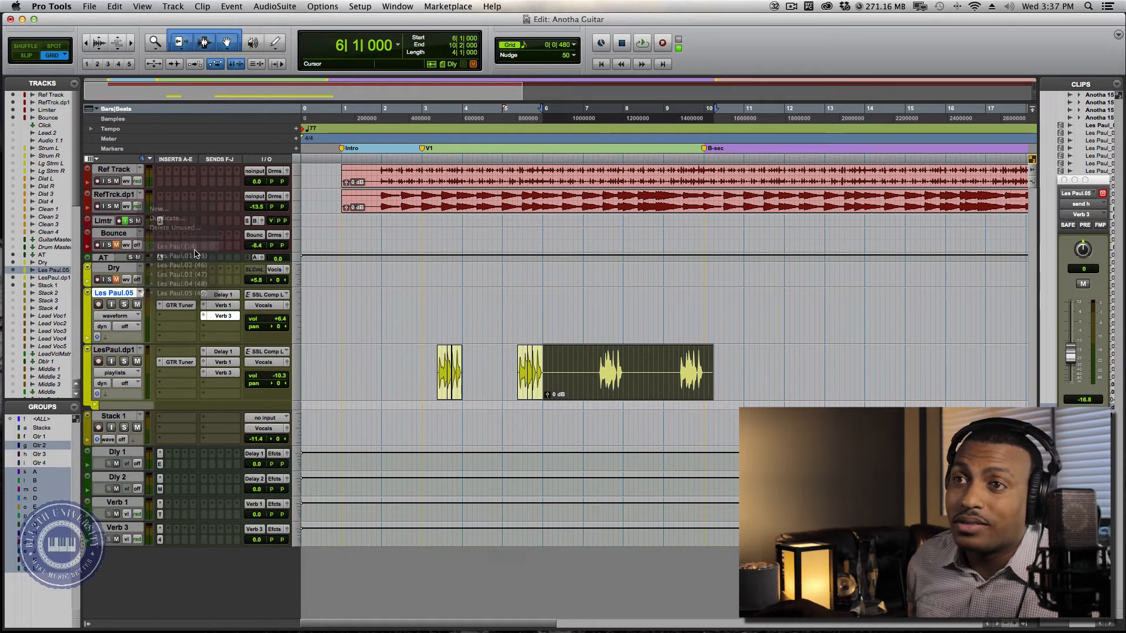
pyautogui.click(141, 294)
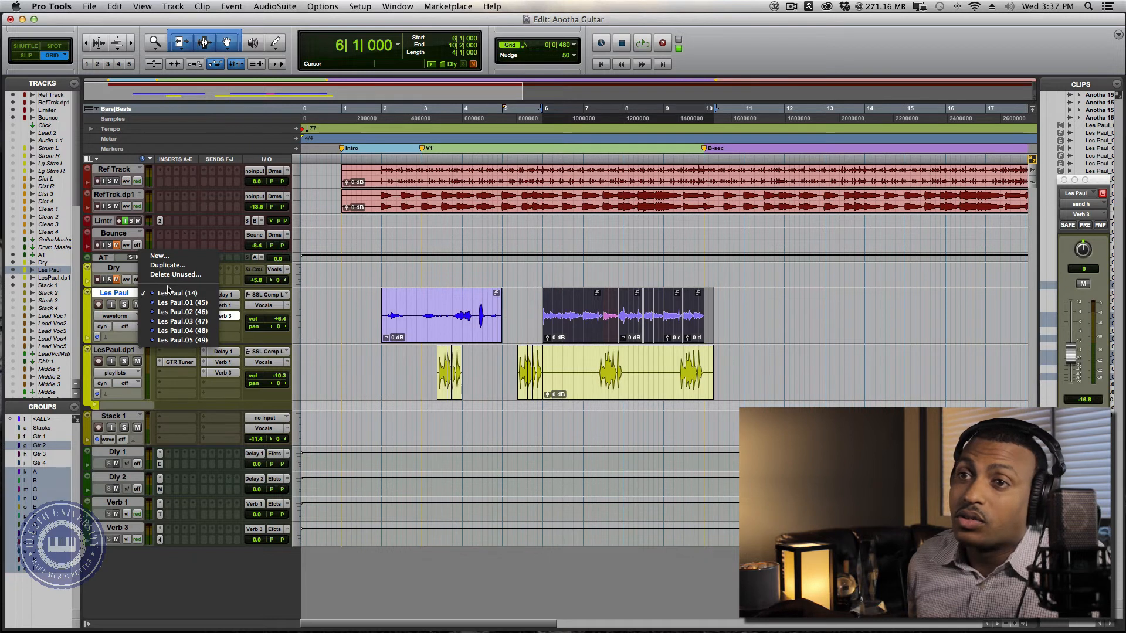
pyautogui.click(173, 340)
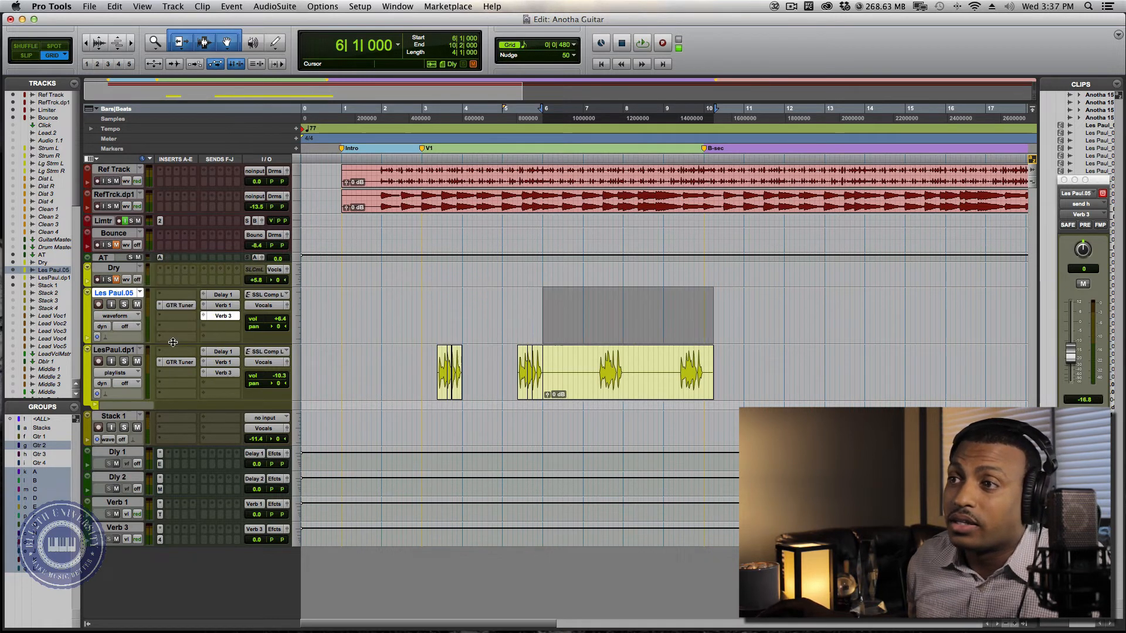
# Step: Rename the Les Paul.05 track with the performer's first name followed by "Lead"
pyautogui.doubleClick(115, 293)
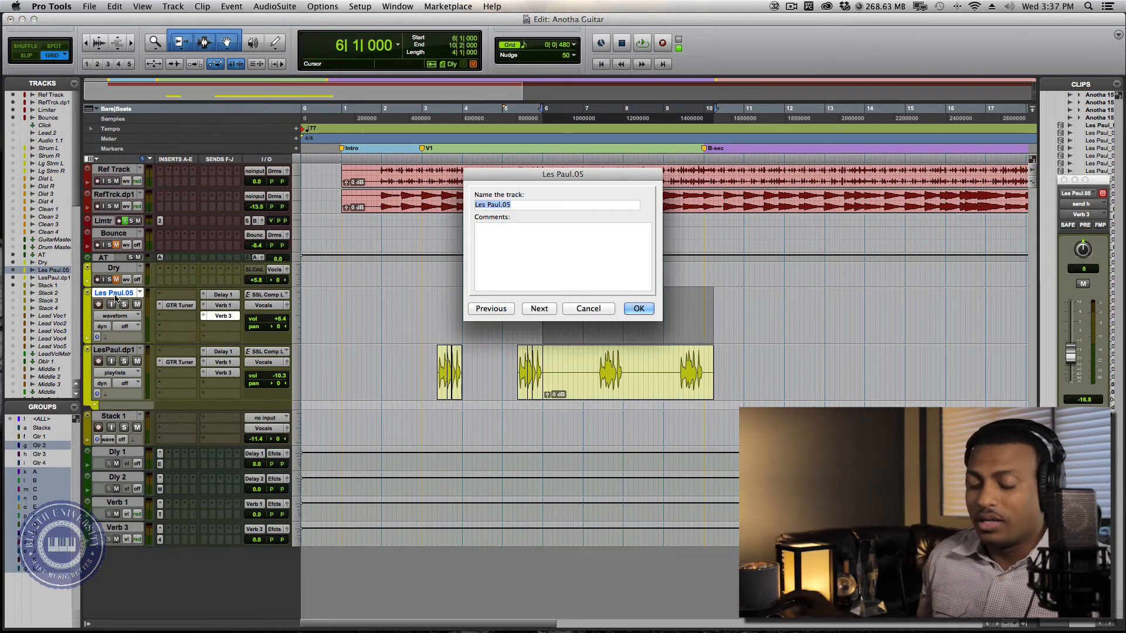
pyautogui.write('c')
pyautogui.press('BackSpace')
pyautogui.write('Terry Lead')
pyautogui.press('Return')
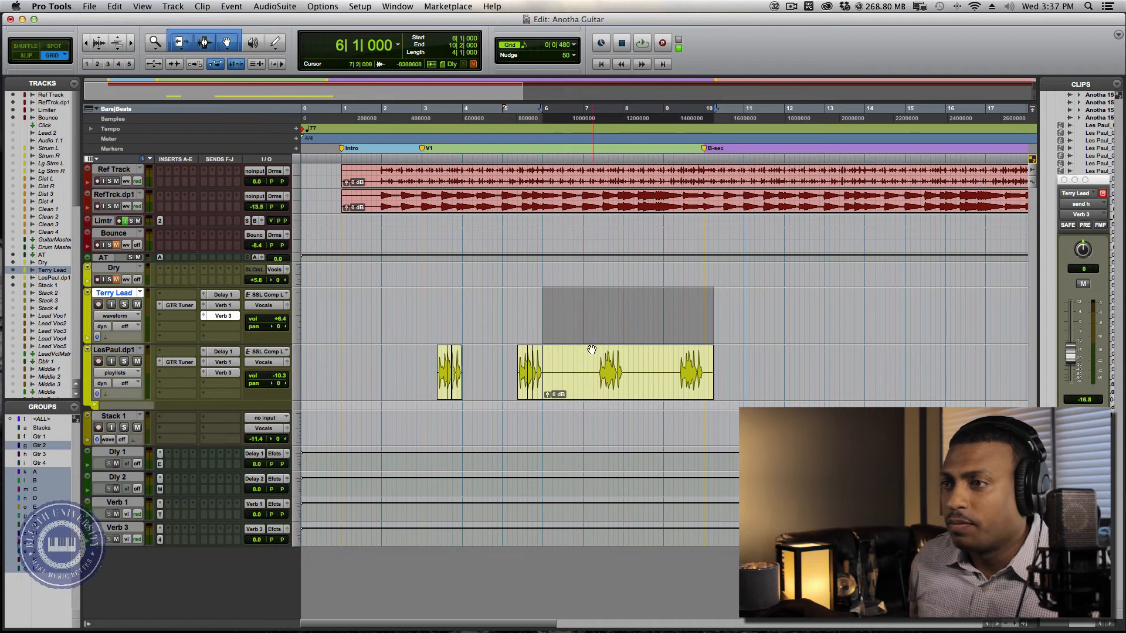
pyautogui.moveTo(542, 306); pyautogui.dragTo(703, 308)
pyautogui.click(668, 307)
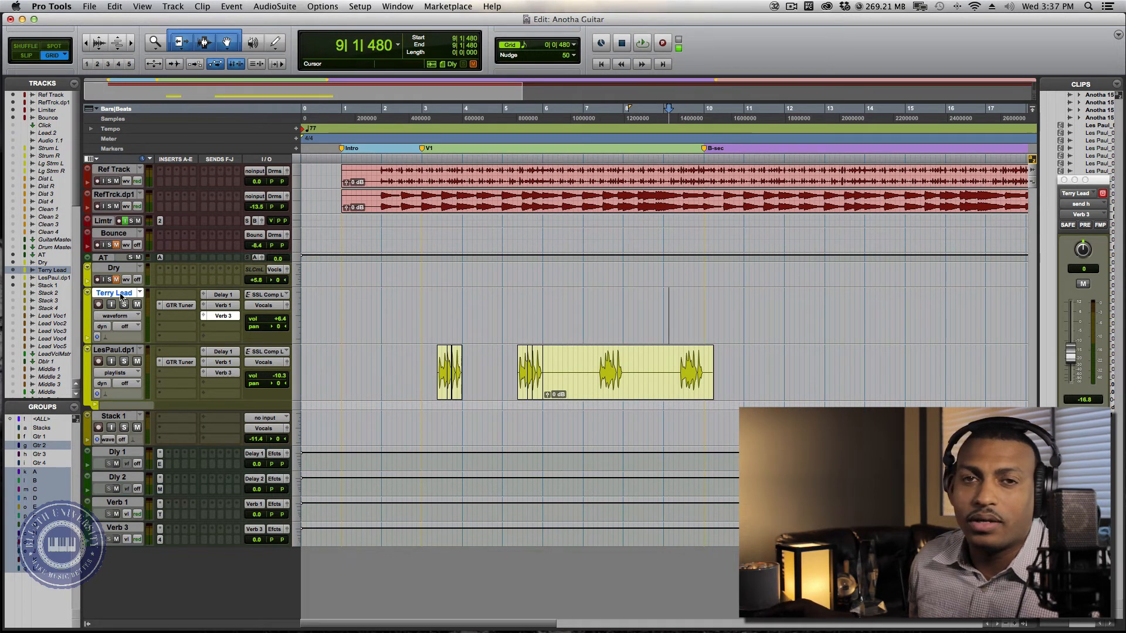
# Step: Set the input of the renamed lead track to the AT bus
pyautogui.click(271, 296)
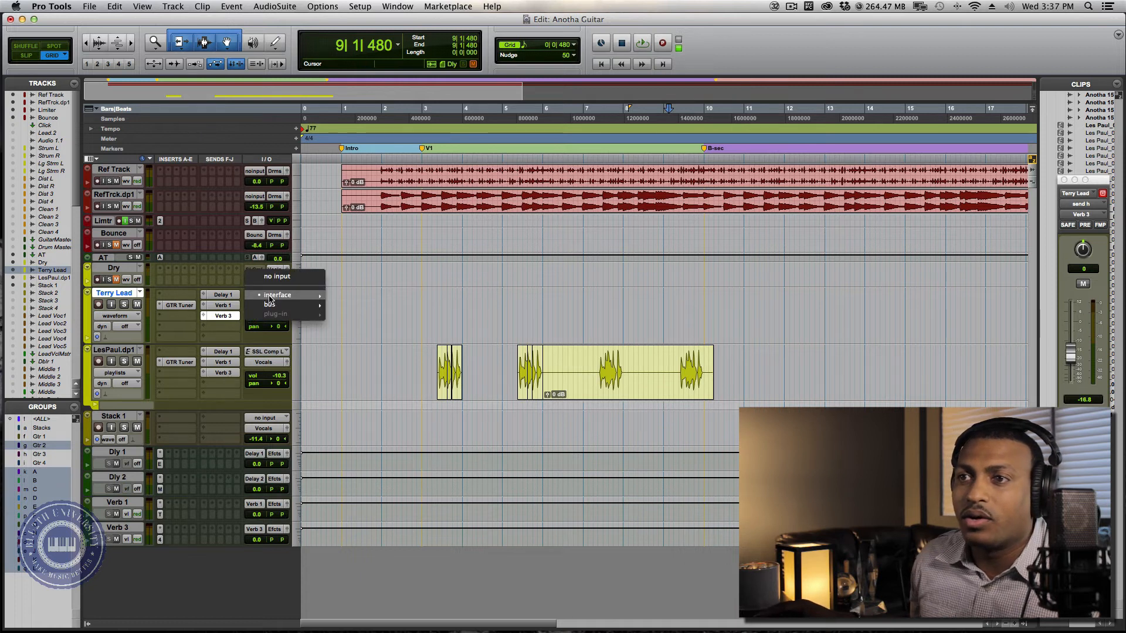
pyautogui.moveTo(273, 298)
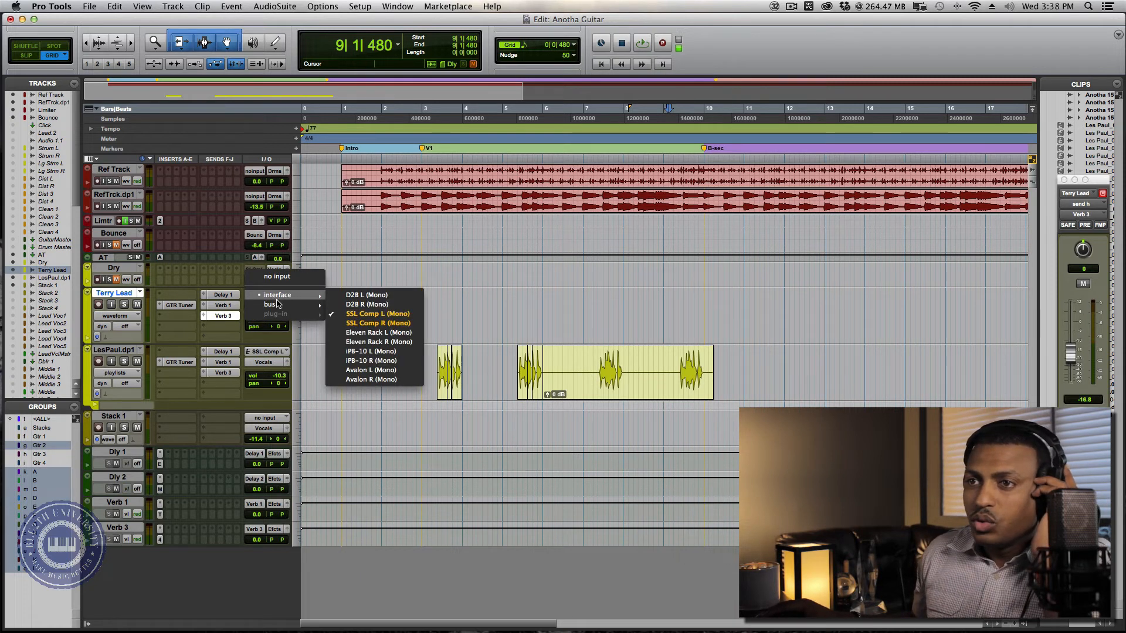
pyautogui.click(361, 305)
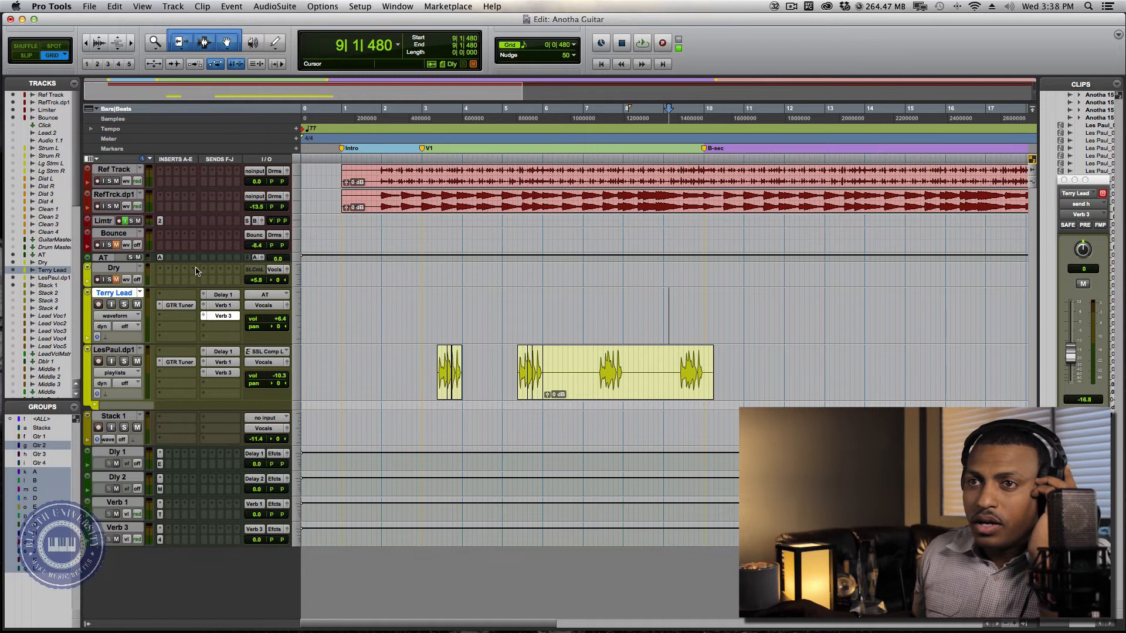
# Step: Enlarge the AT track's height and set its input to the SSL Comp L (Mono) interface channel
pyautogui.moveTo(179, 262); pyautogui.dragTo(184, 306)
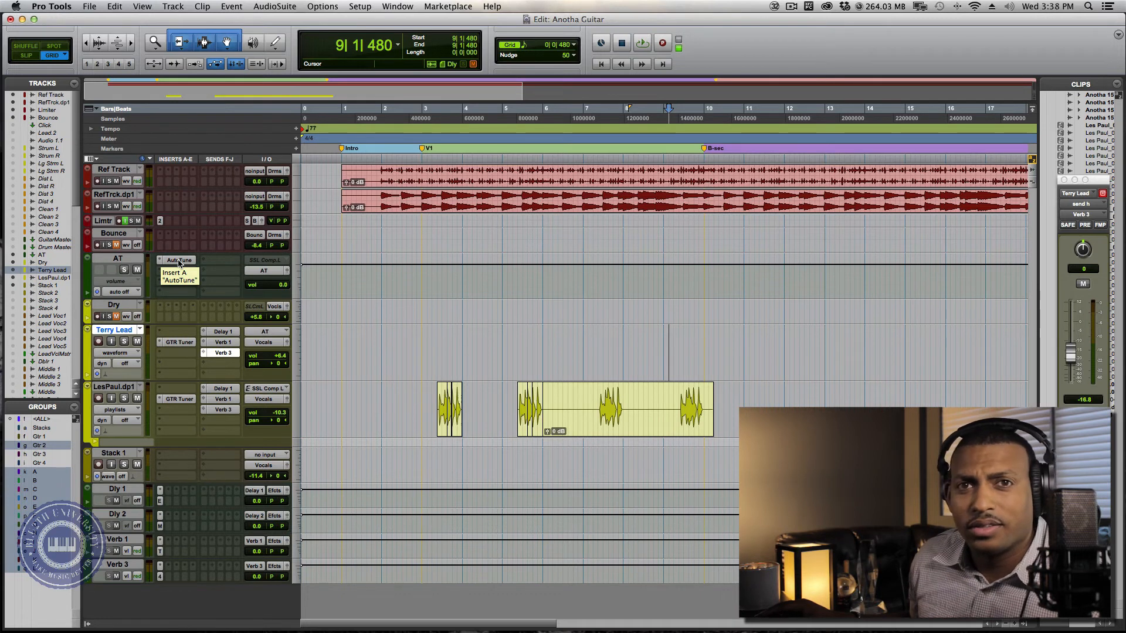
pyautogui.click(264, 260)
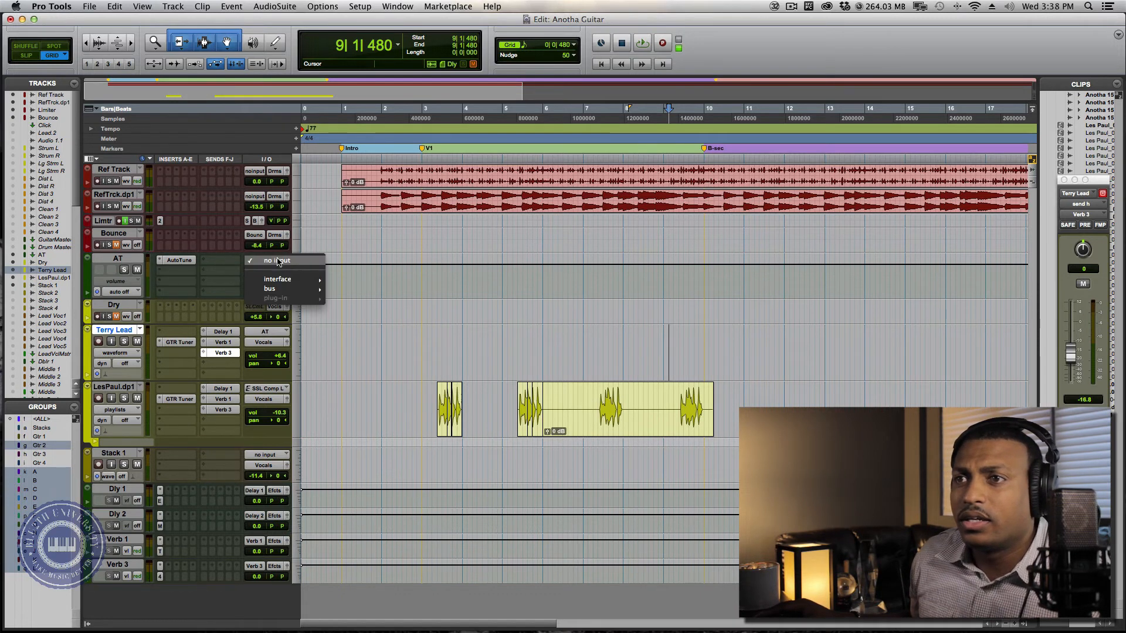
pyautogui.moveTo(277, 280)
pyautogui.click(377, 298)
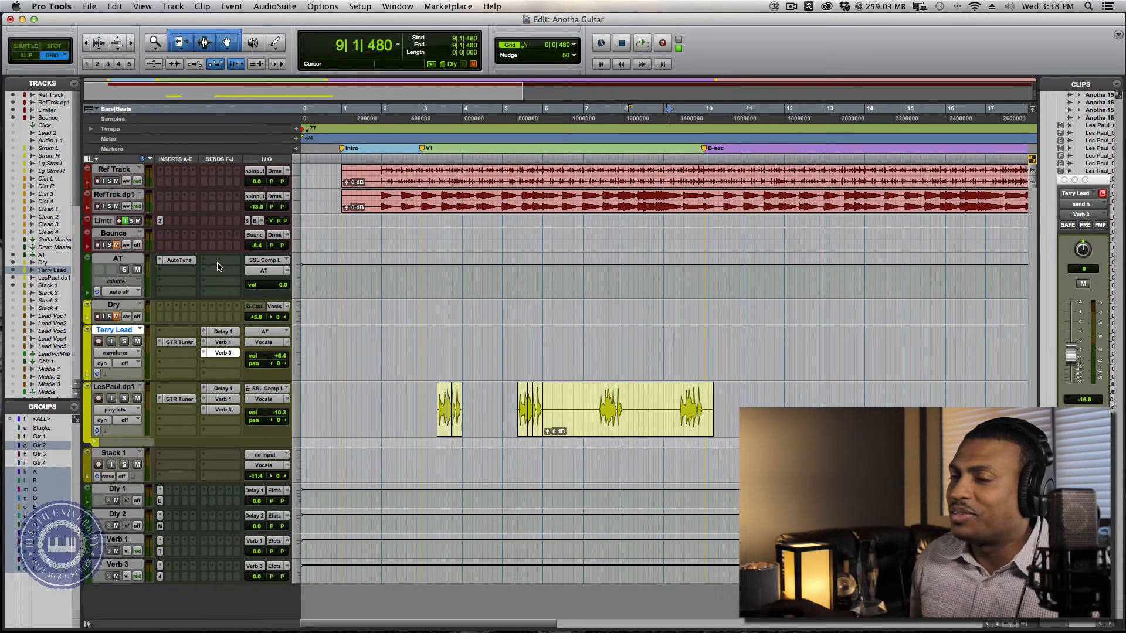
# Step: Open the AutoTune plug-in on the AT track and set its Retune Speed to 8
pyautogui.click(173, 261)
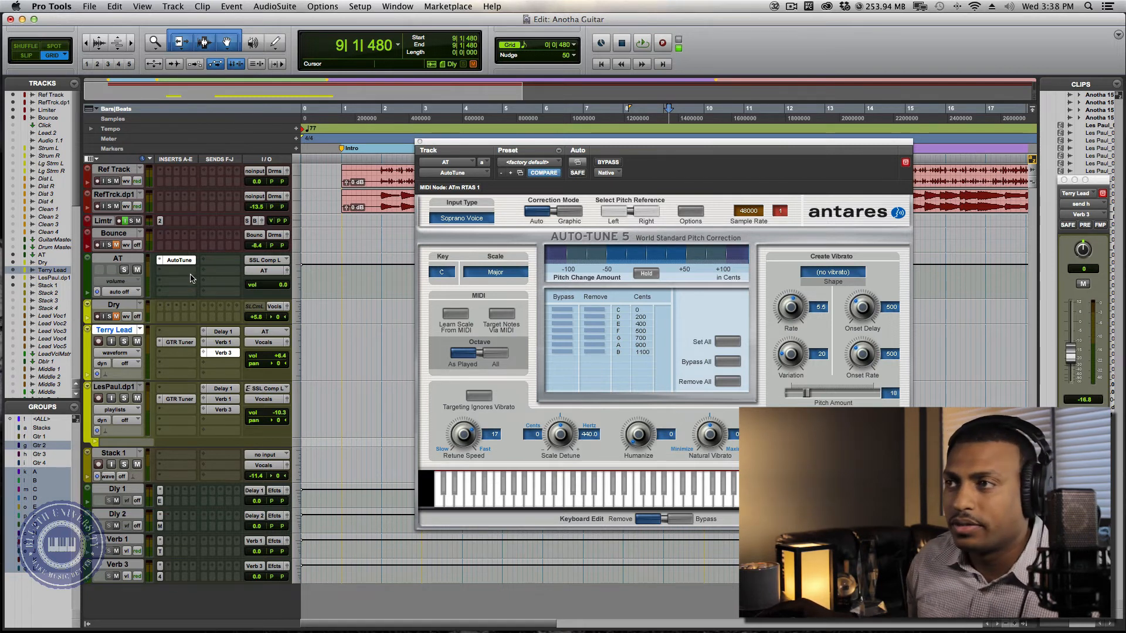
pyautogui.moveTo(512, 145); pyautogui.dragTo(530, 70)
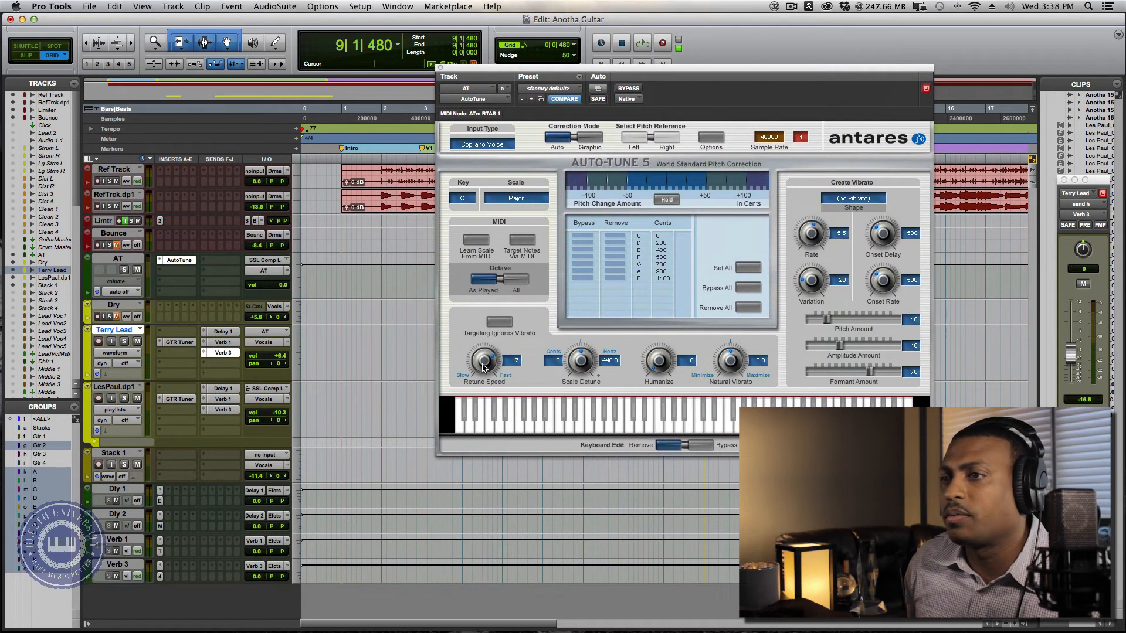
pyautogui.moveTo(481, 370); pyautogui.dragTo(481, 362)
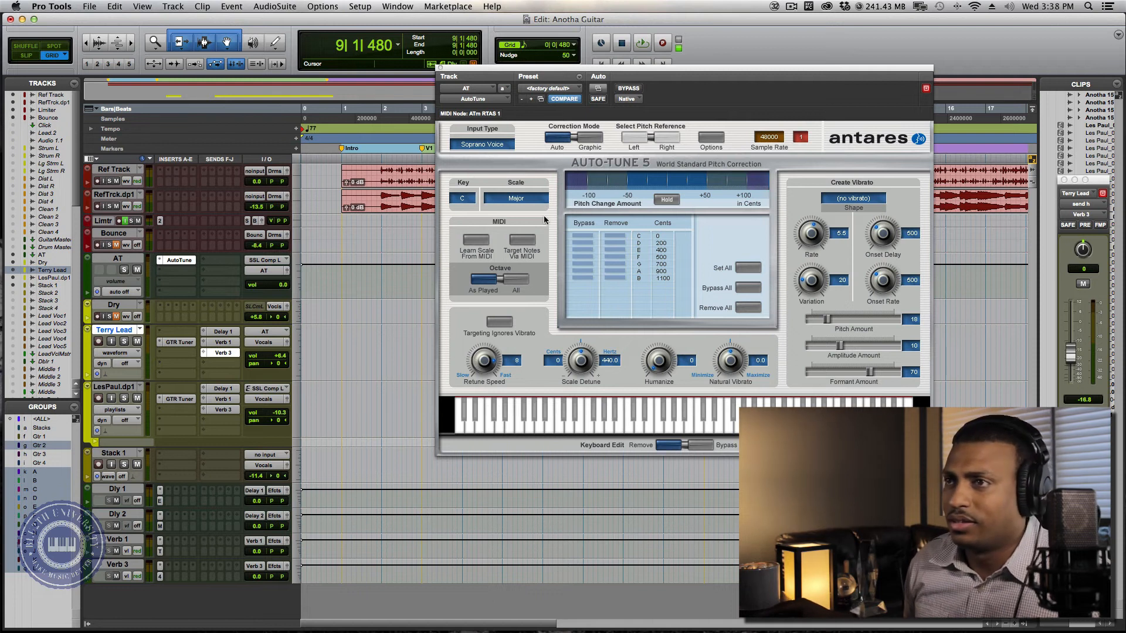
# Step: Choose AutoTune (mono) from the native Pitch Shift plug-ins for the AT track's first insert and close the plug-in window
pyautogui.moveTo(536, 71); pyautogui.dragTo(468, 124)
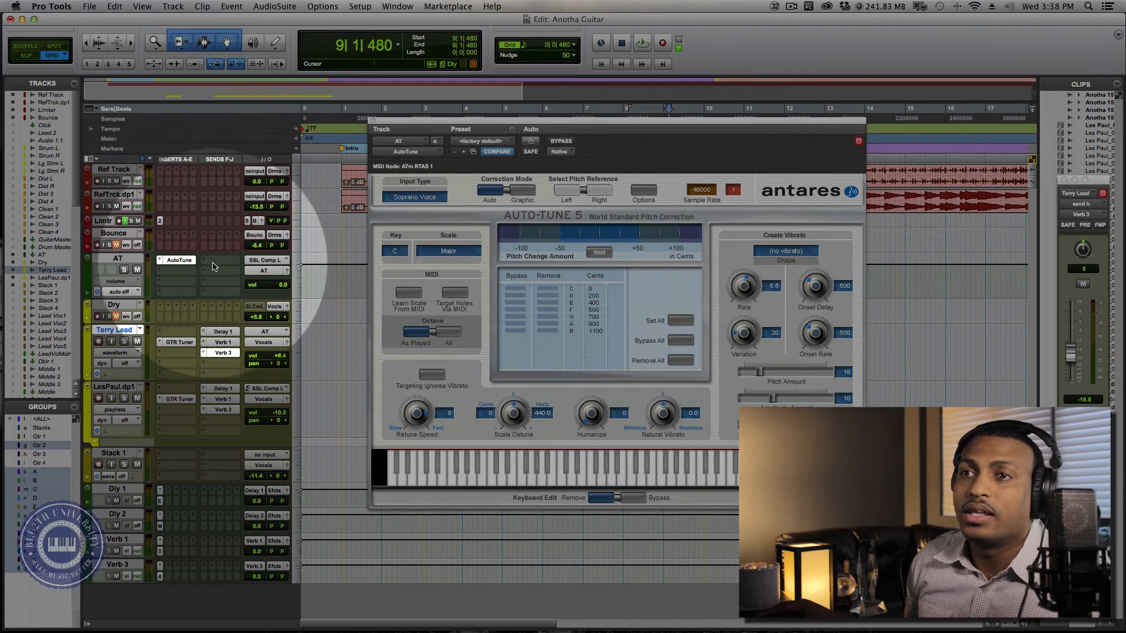
pyautogui.click(161, 262)
pyautogui.moveTo(211, 260)
pyautogui.moveTo(295, 282)
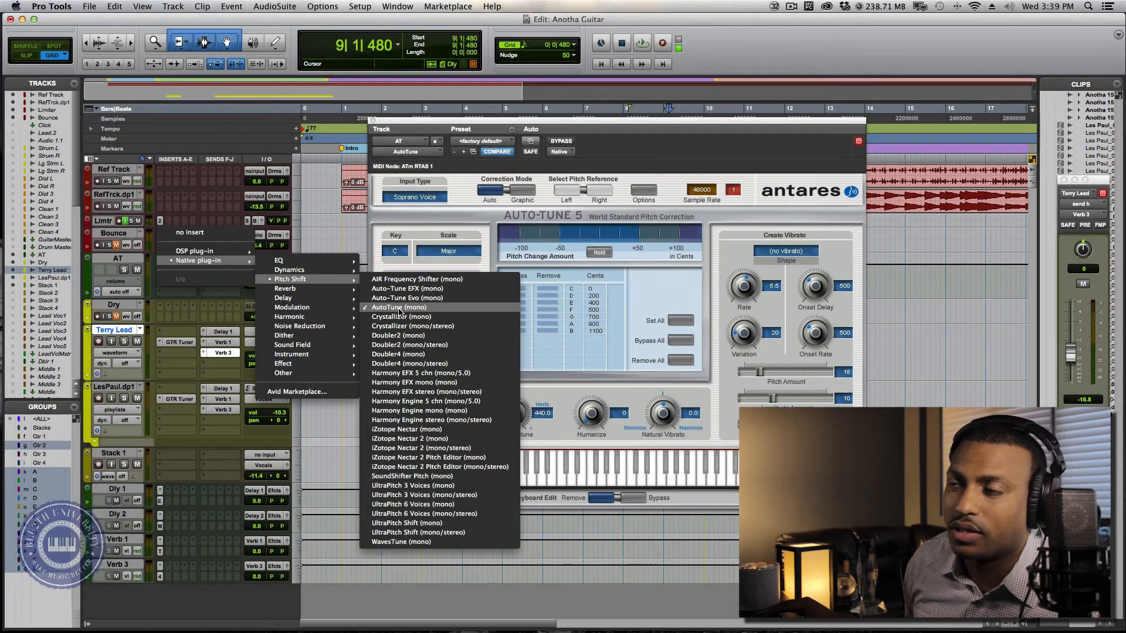
pyautogui.click(399, 309)
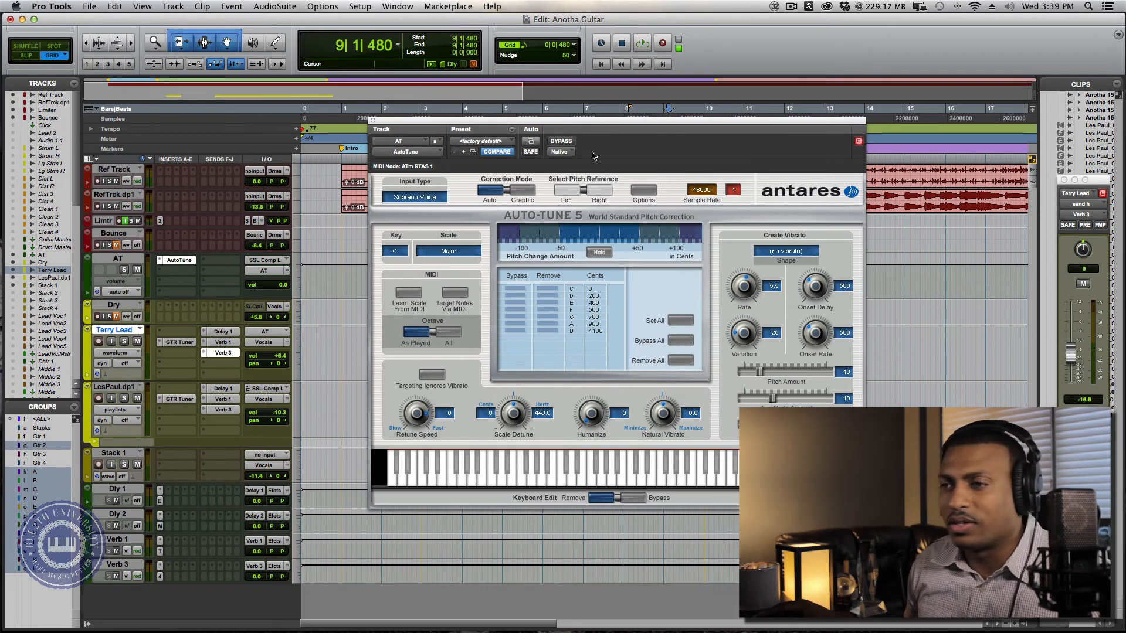
pyautogui.moveTo(581, 127); pyautogui.dragTo(612, 158)
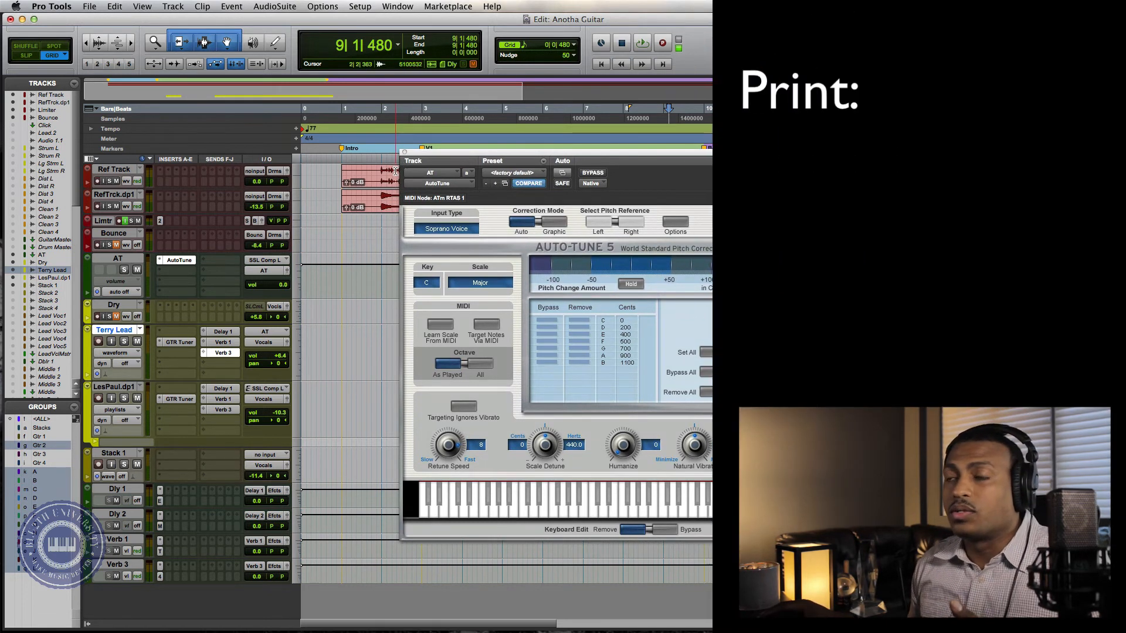
pyautogui.click(404, 152)
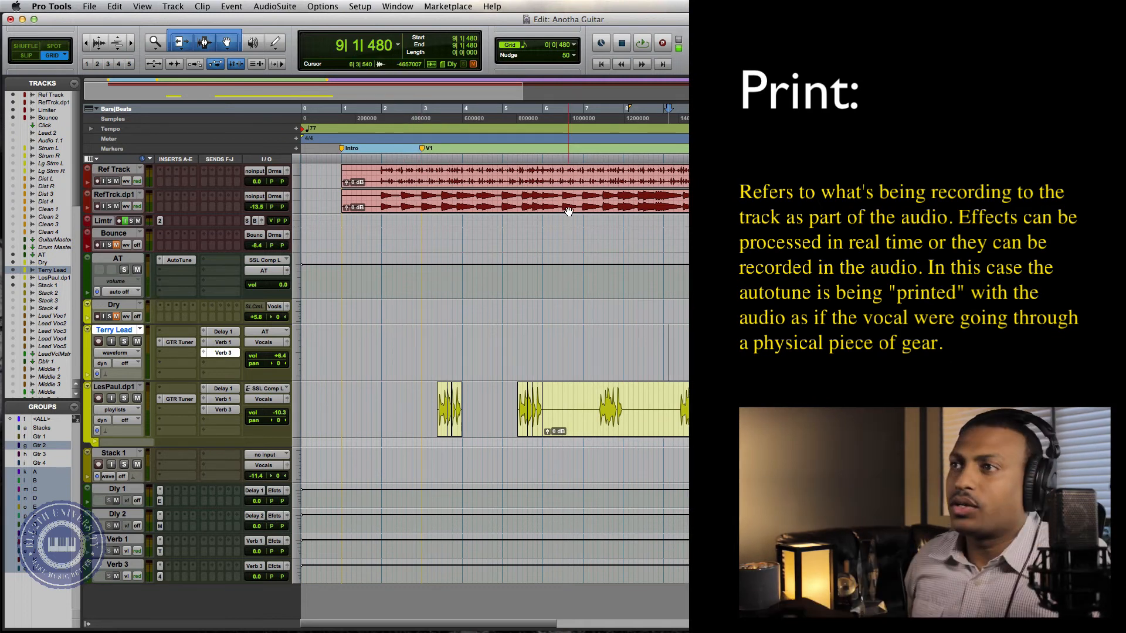
# Step: Create new empty playlists with their default names on the Ref Track and RefTrck.dp1 tracks
pyautogui.press('r')
pyautogui.press('t')
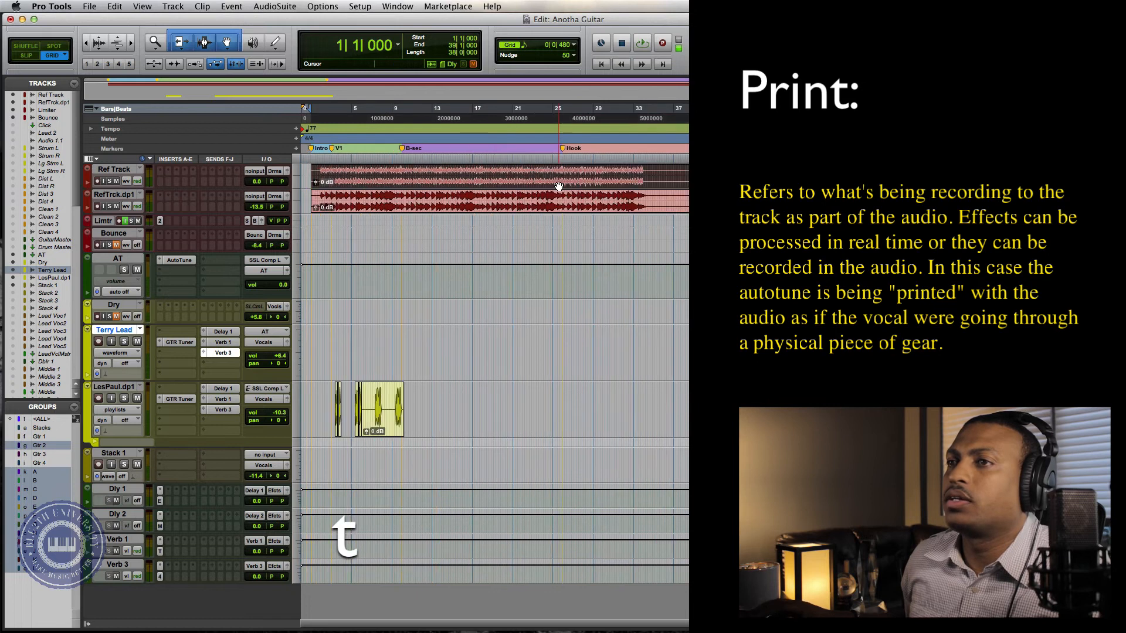
pyautogui.press('t')
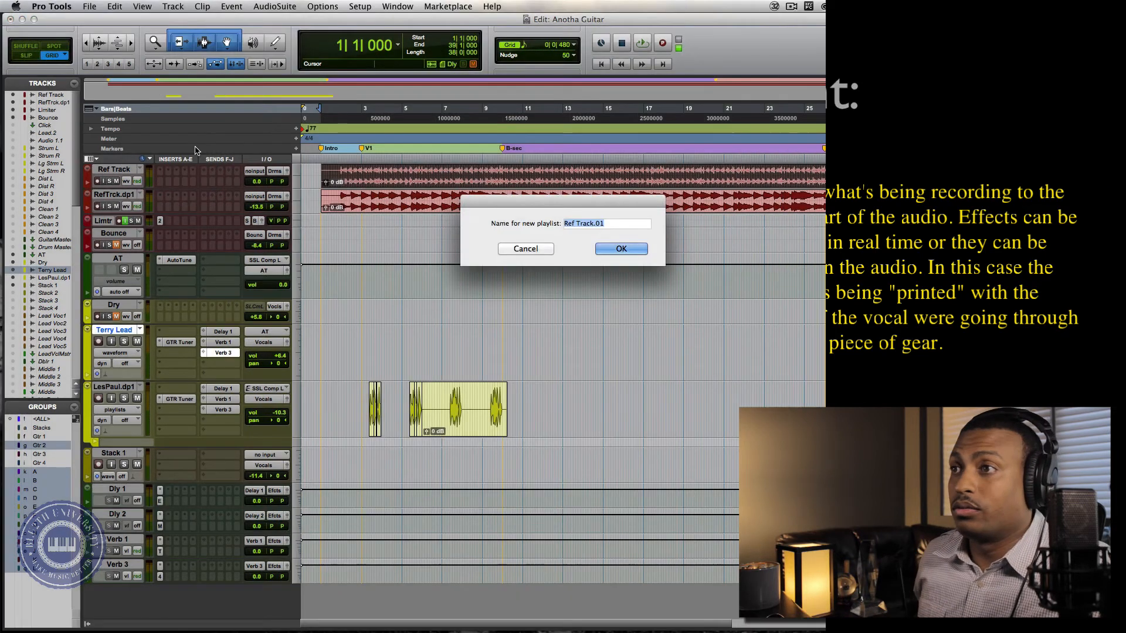
pyautogui.press('Return')
pyautogui.click(145, 195)
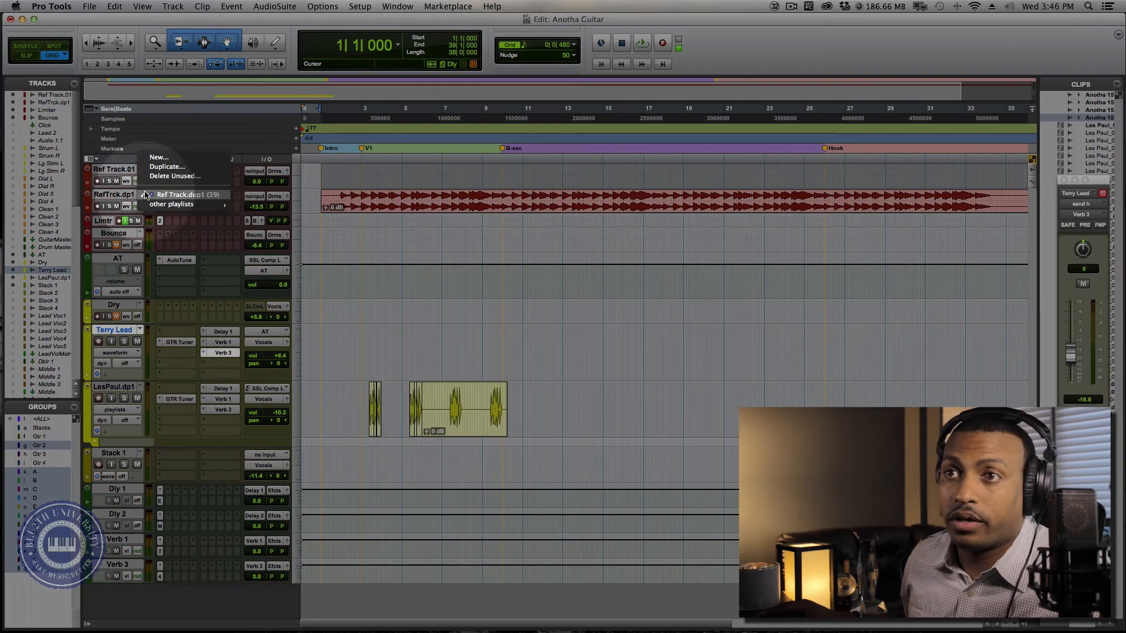
pyautogui.click(197, 156)
pyautogui.press('Return')
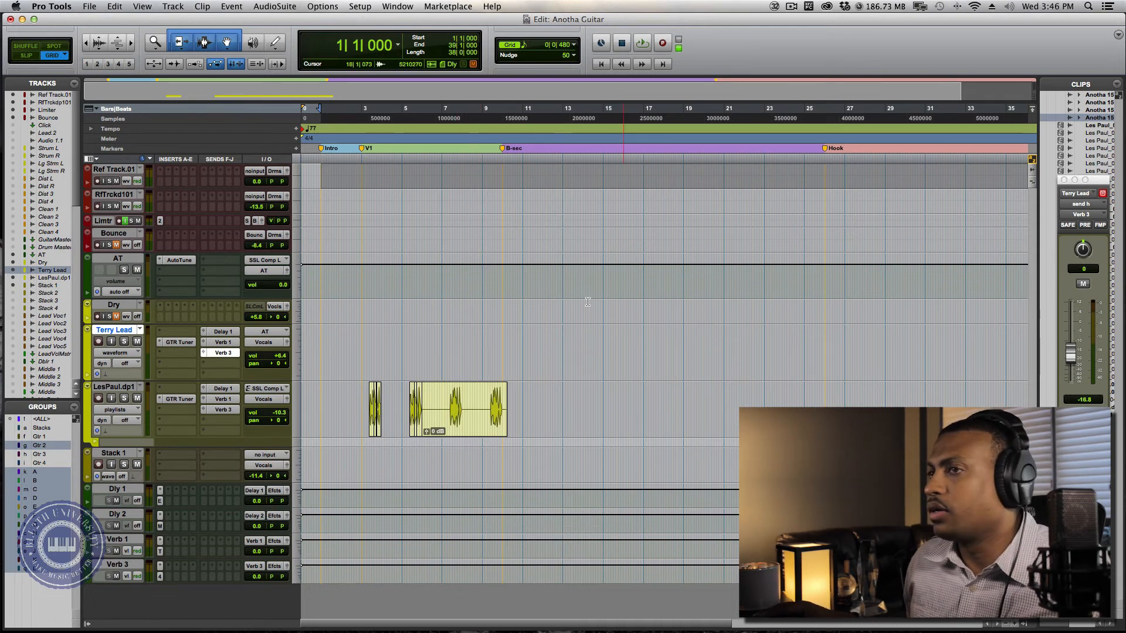
# Step: Import A15.wav from the Desktop onto the Ref Track.01 track, starting at bar 1
pyautogui.moveTo(1125, 632)
pyautogui.moveTo(1017, 305); pyautogui.dragTo(334, 182)
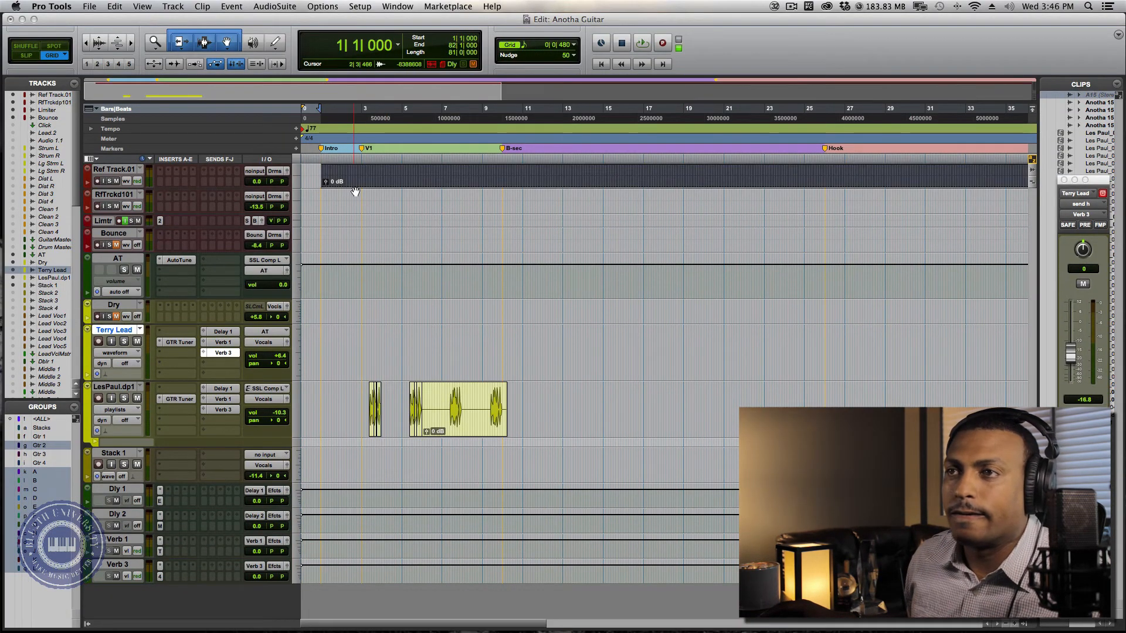
pyautogui.press('e')
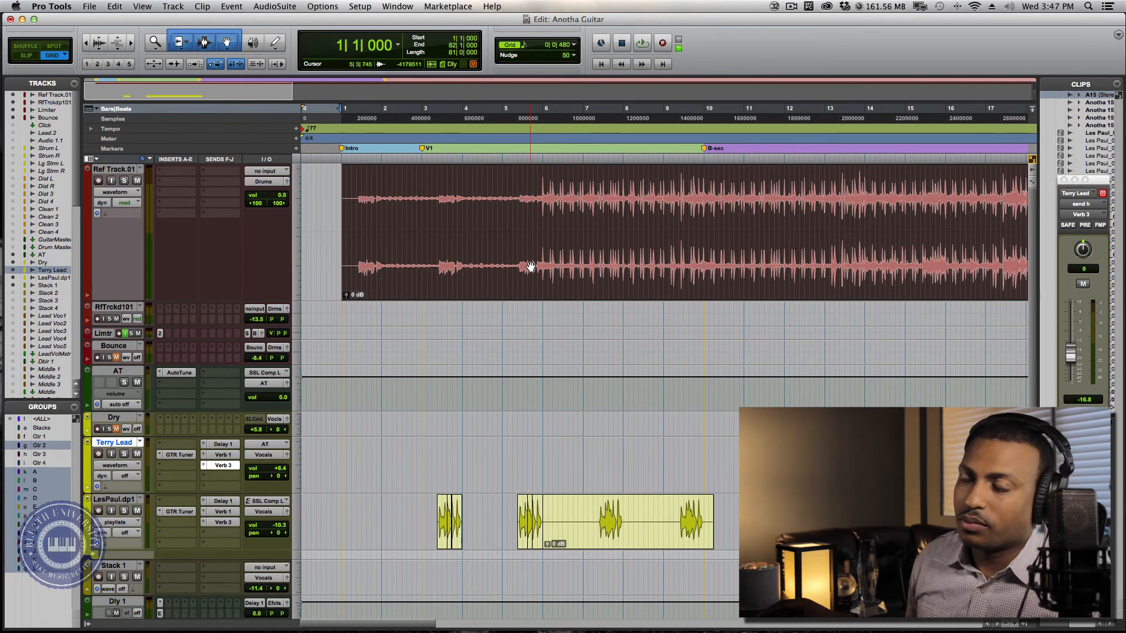
# Step: Move A15.wav from the Desktop to the Trash and return to the session
pyautogui.press('F11')
pyautogui.click(1019, 306)
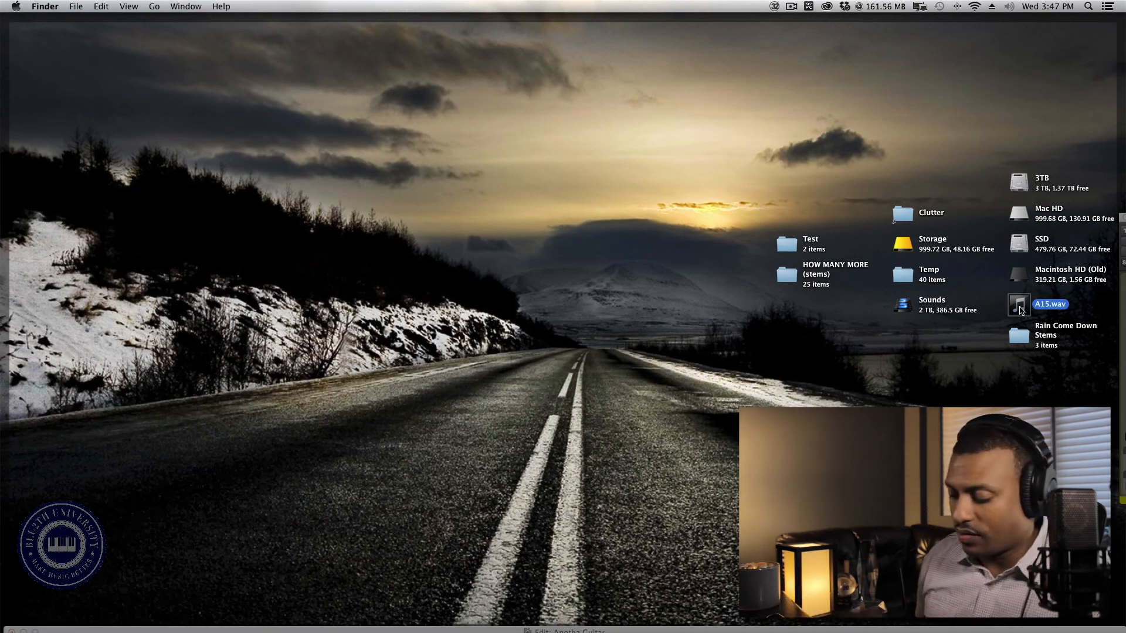
pyautogui.press('super+BackSpace')
pyautogui.press('F11')
# Step: Play the imported reference clip on the Ref Track.01 track briefly from bar 5 and stop playback
pyautogui.click(511, 284)
pyautogui.click(516, 286)
pyautogui.press('space')
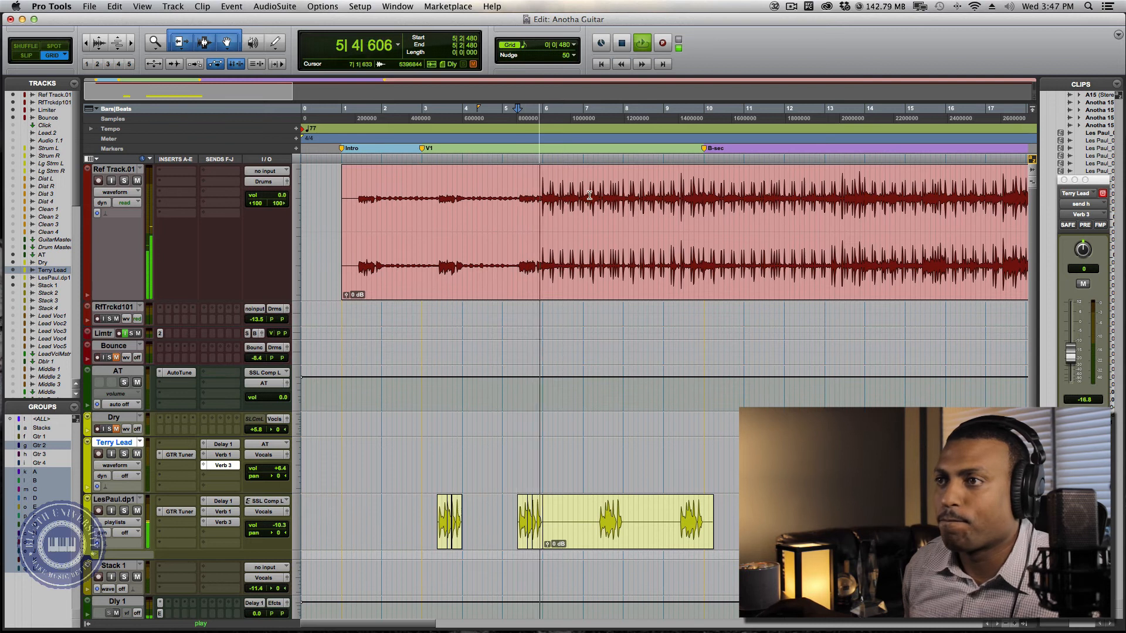
pyautogui.press('space')
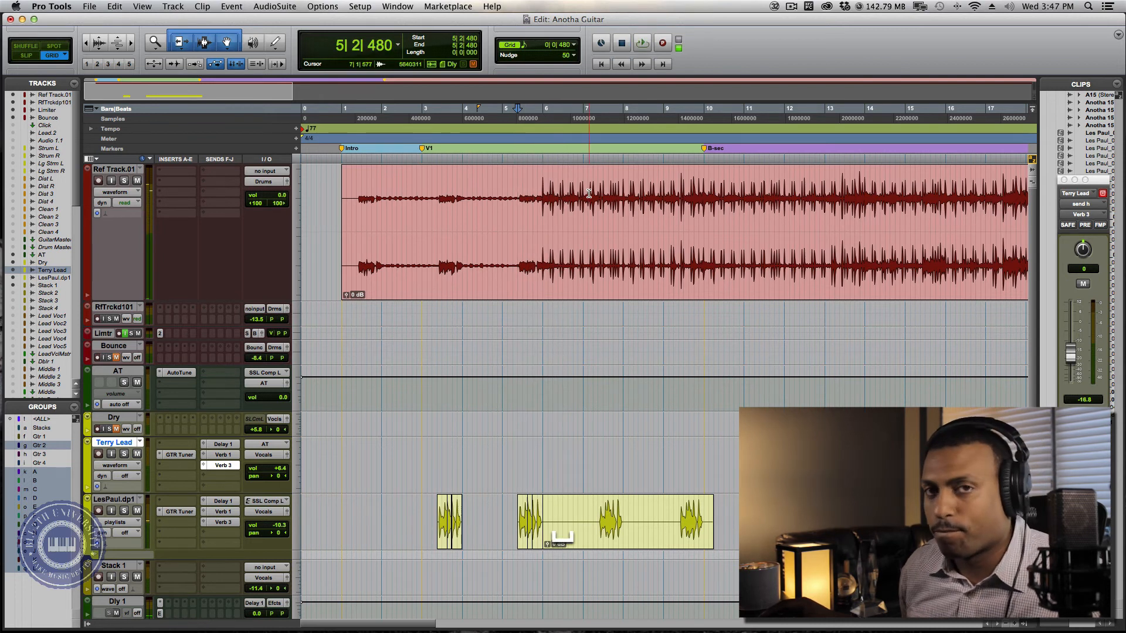
pyautogui.click(584, 263)
pyautogui.press('r')
pyautogui.press('r')
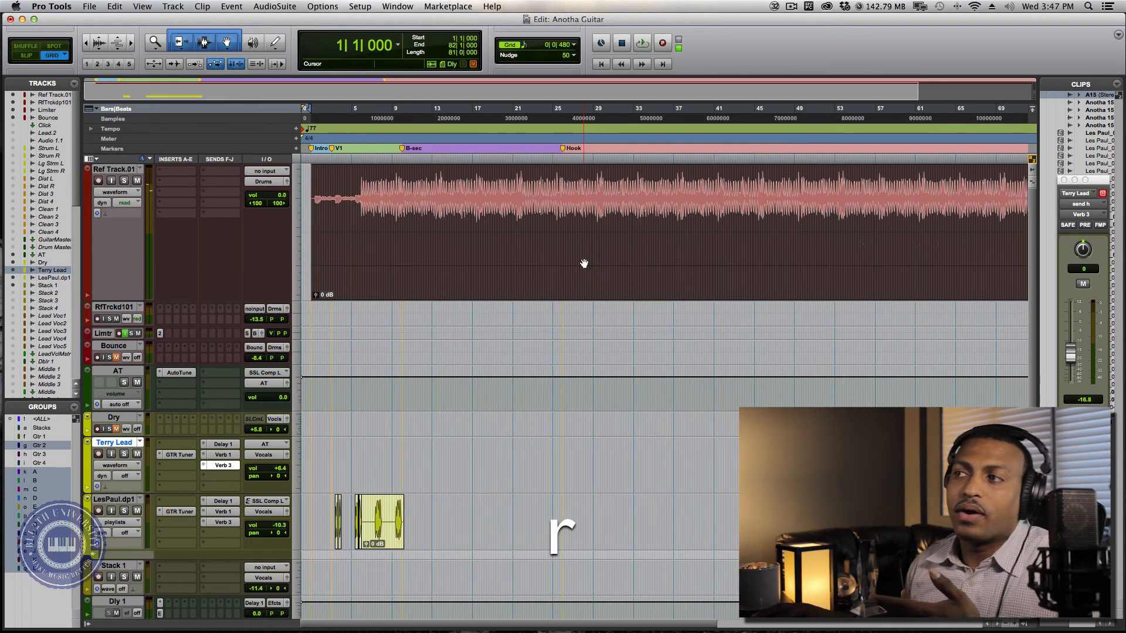
pyautogui.press('r')
pyautogui.press('t')
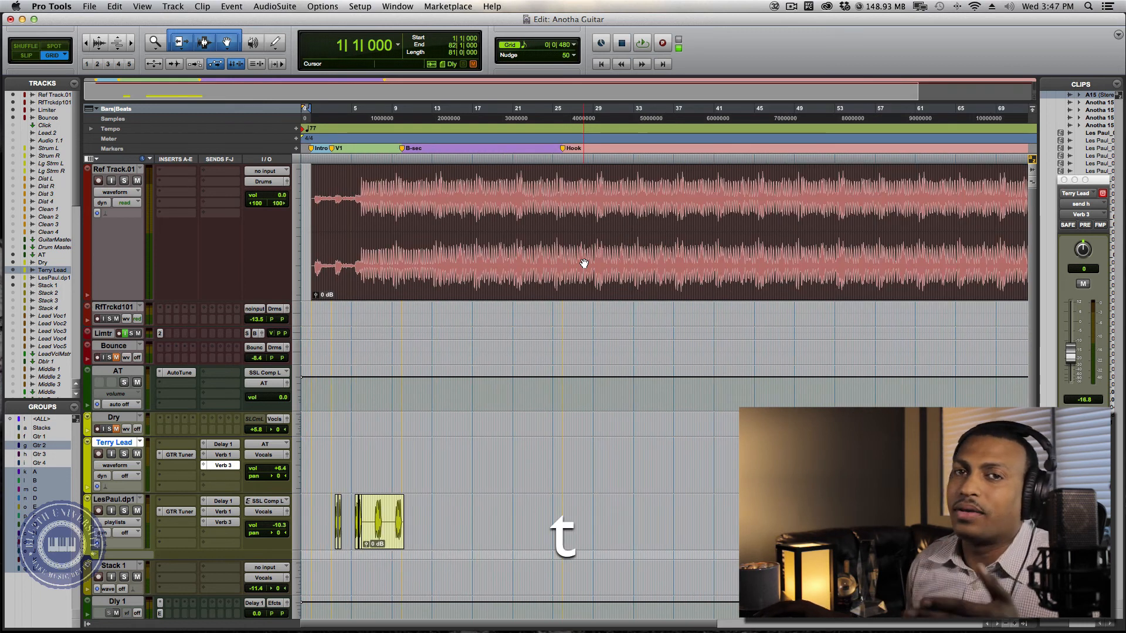
pyautogui.press('t')
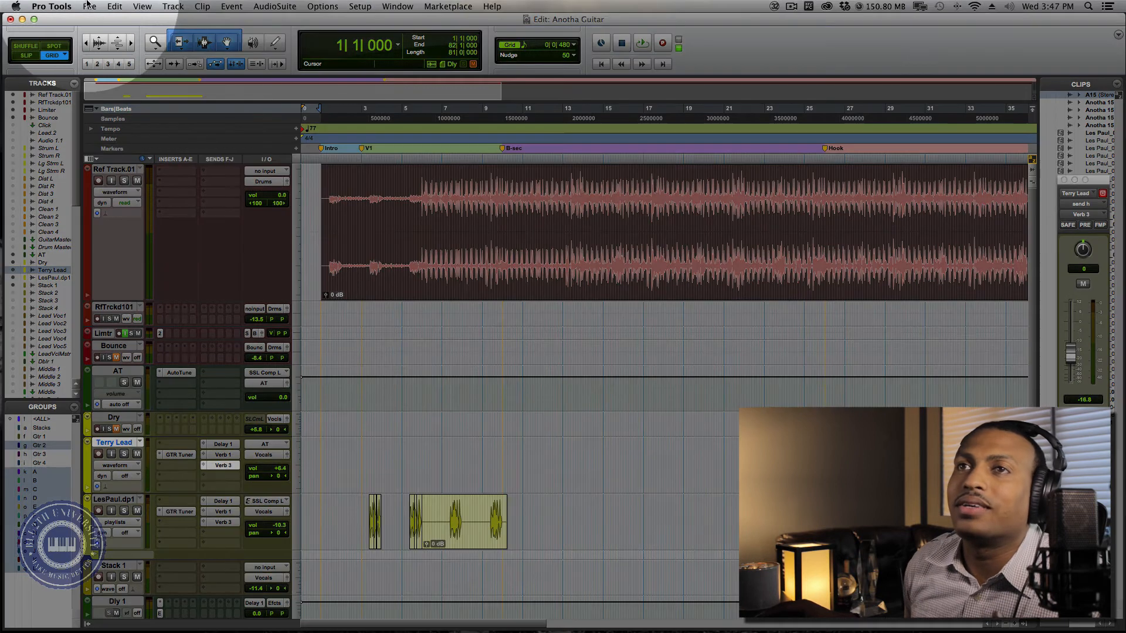
# Step: Check the audio import options in the Processing preferences and close the preferences
pyautogui.click(51, 6)
pyautogui.click(65, 39)
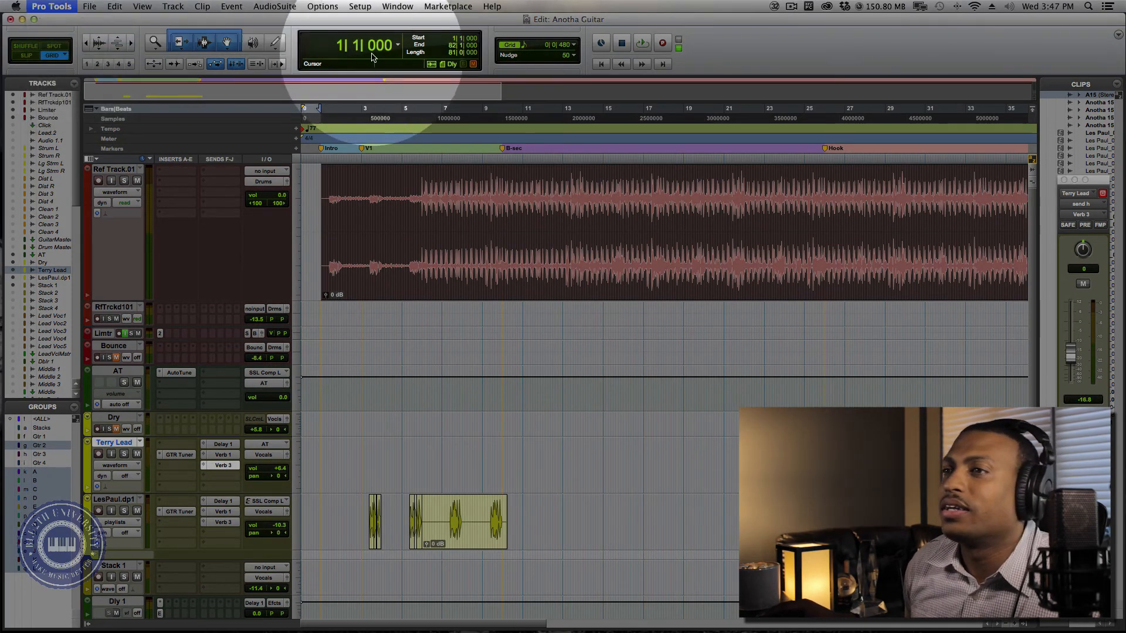
pyautogui.click(592, 109)
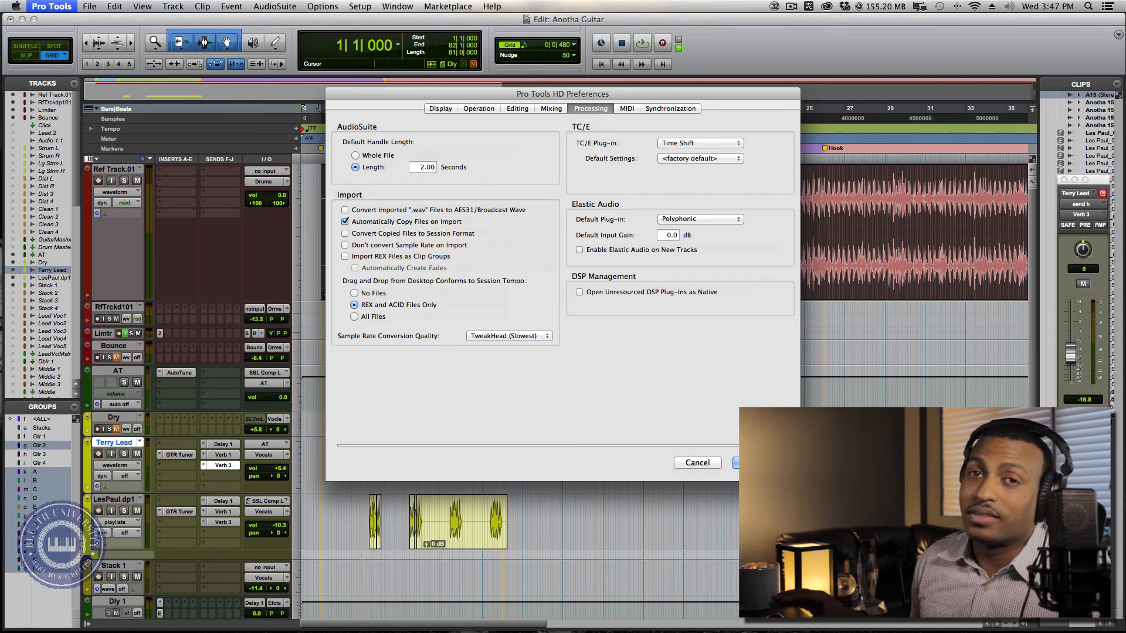
pyautogui.press('Return')
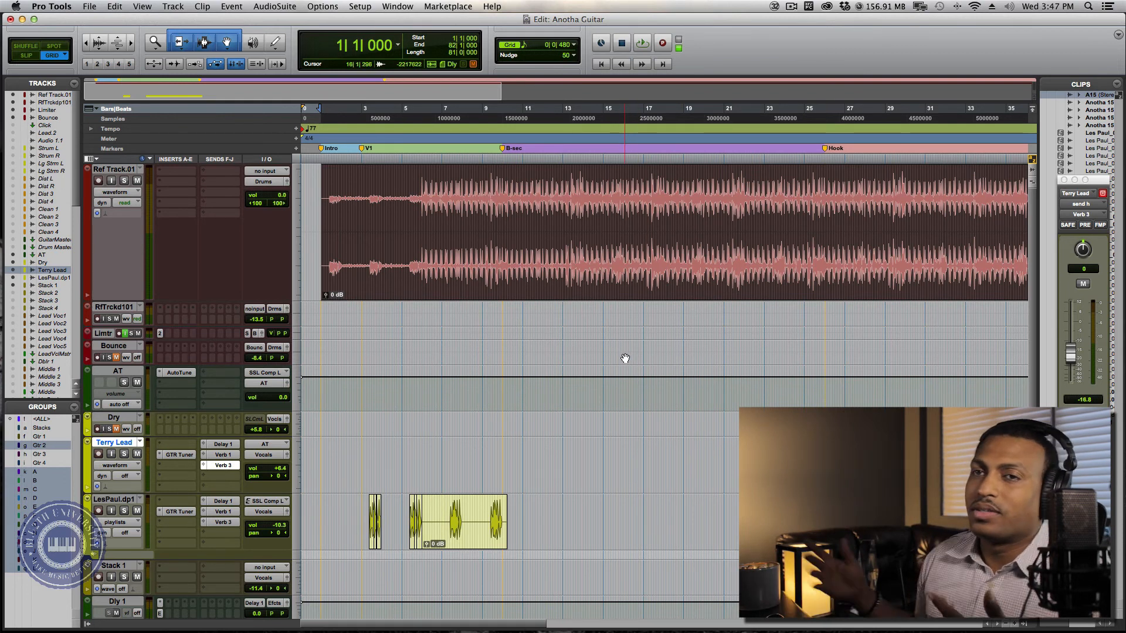
pyautogui.press('r')
pyautogui.press('t')
pyautogui.press('t')
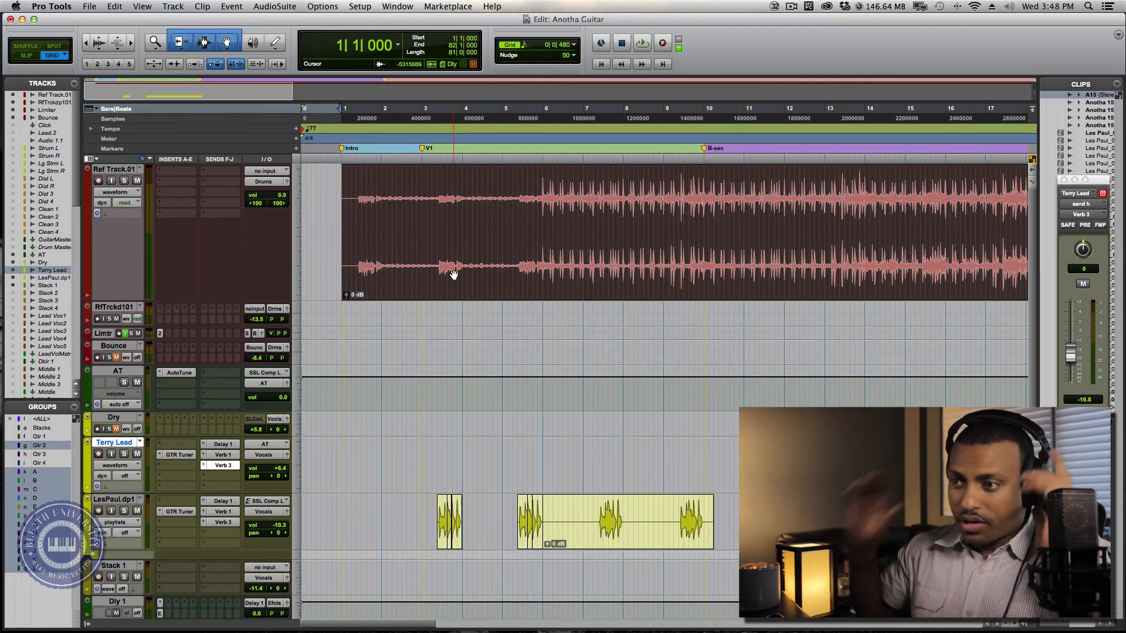
pyautogui.press('r')
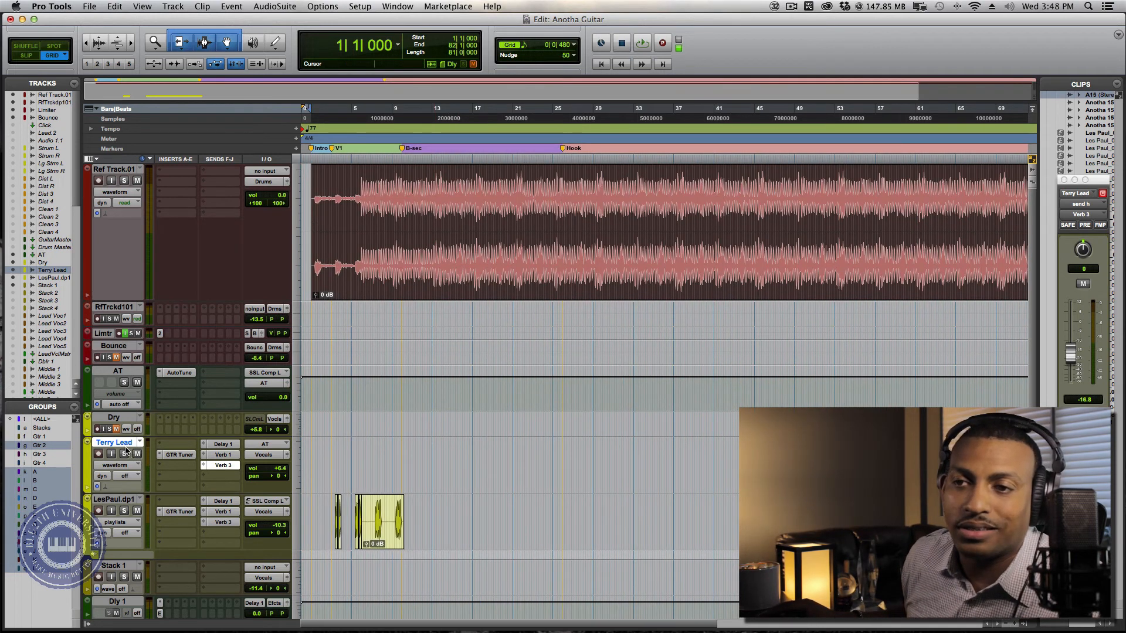
# Step: Select the AT track, show its AutoTune plug-in and review the bus choices for its output
pyautogui.click(125, 373)
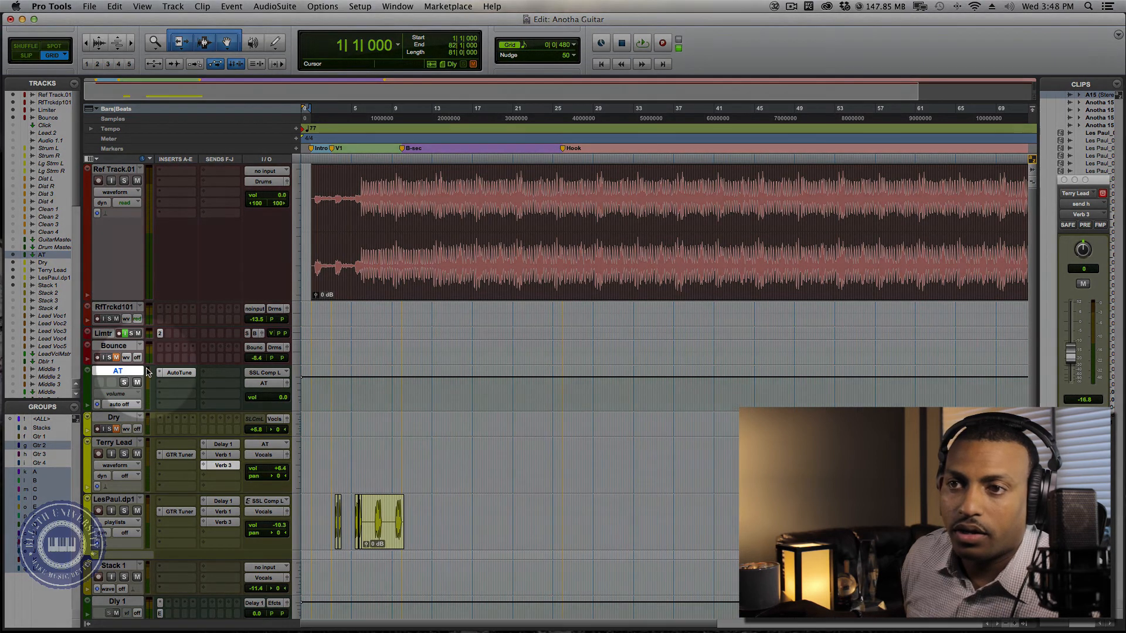
pyautogui.click(182, 376)
pyautogui.click(267, 382)
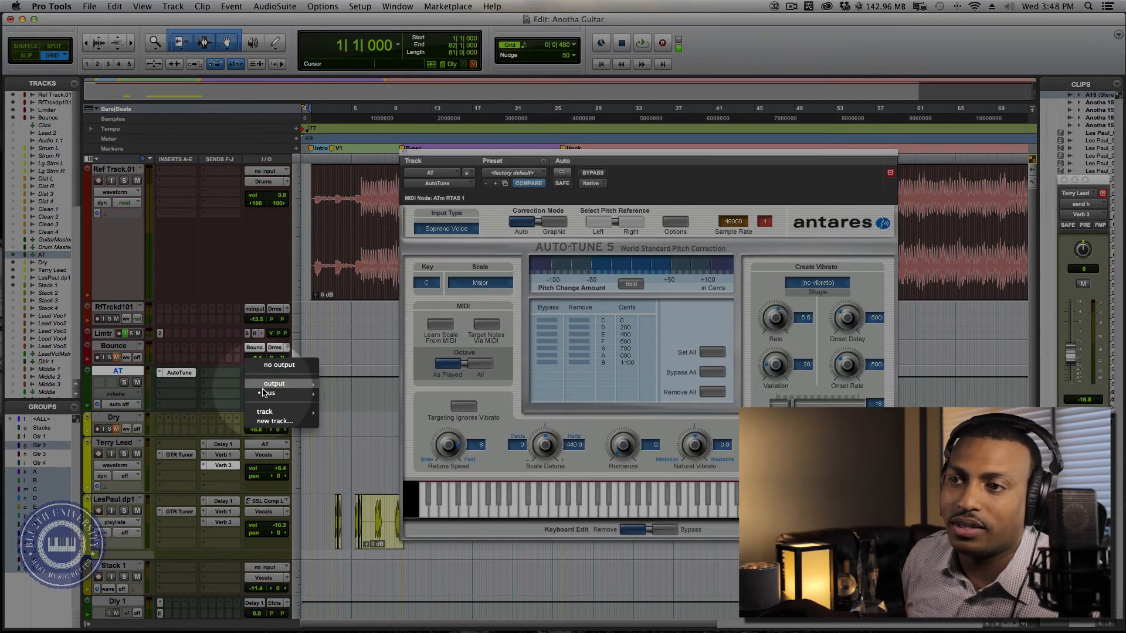
pyautogui.moveTo(296, 394)
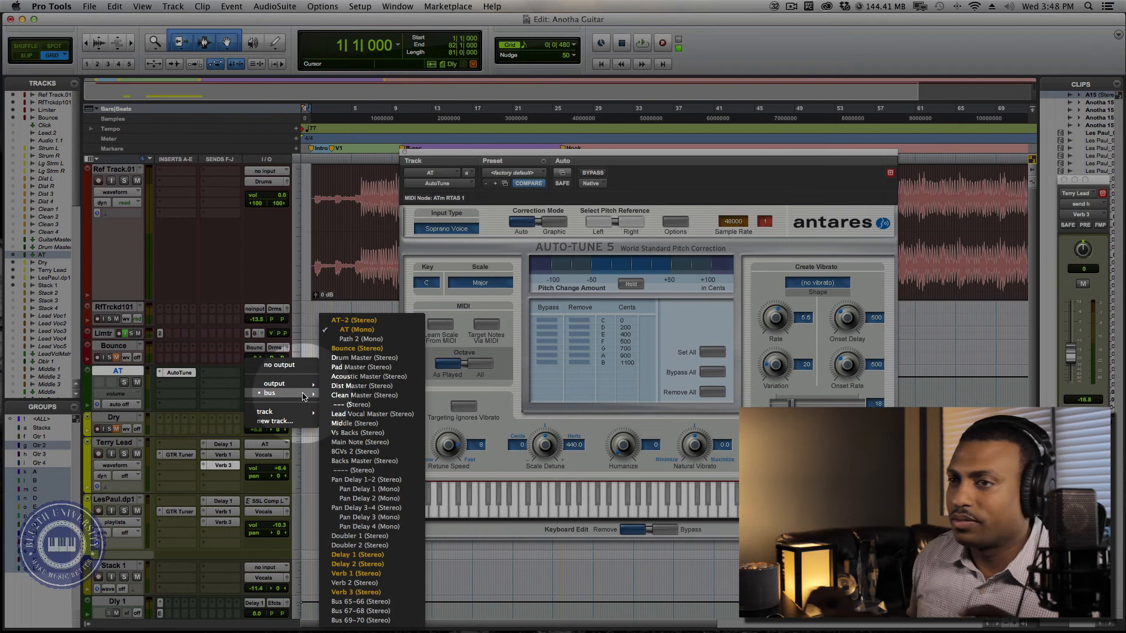
pyautogui.click(194, 405)
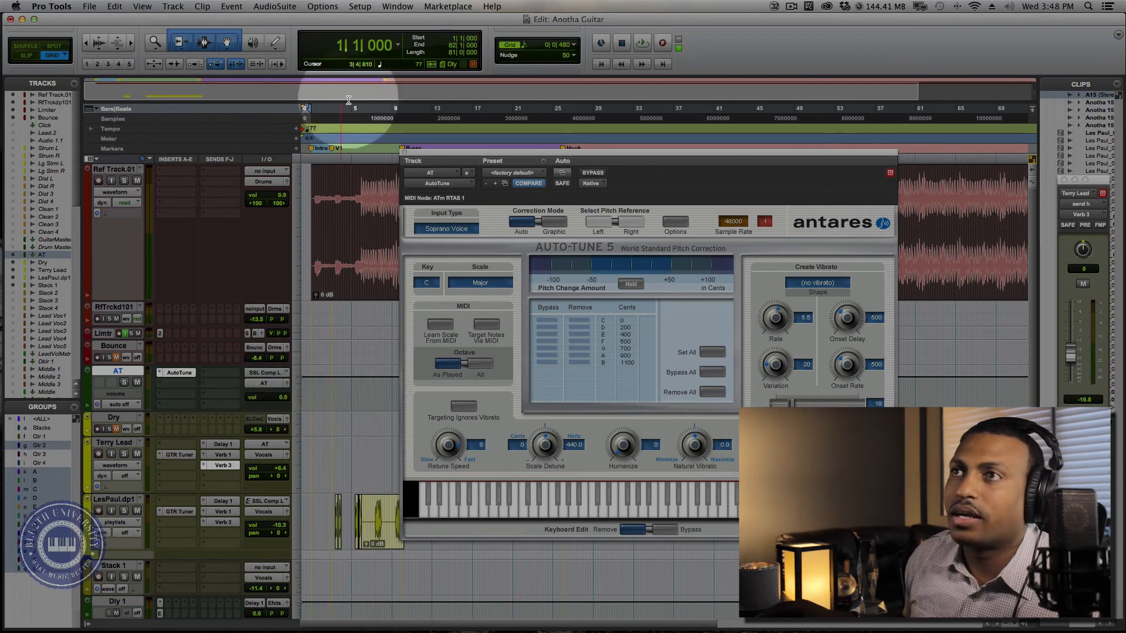
# Step: Examine the list of bus paths in the I/O Setup
pyautogui.click(359, 8)
pyautogui.click(410, 73)
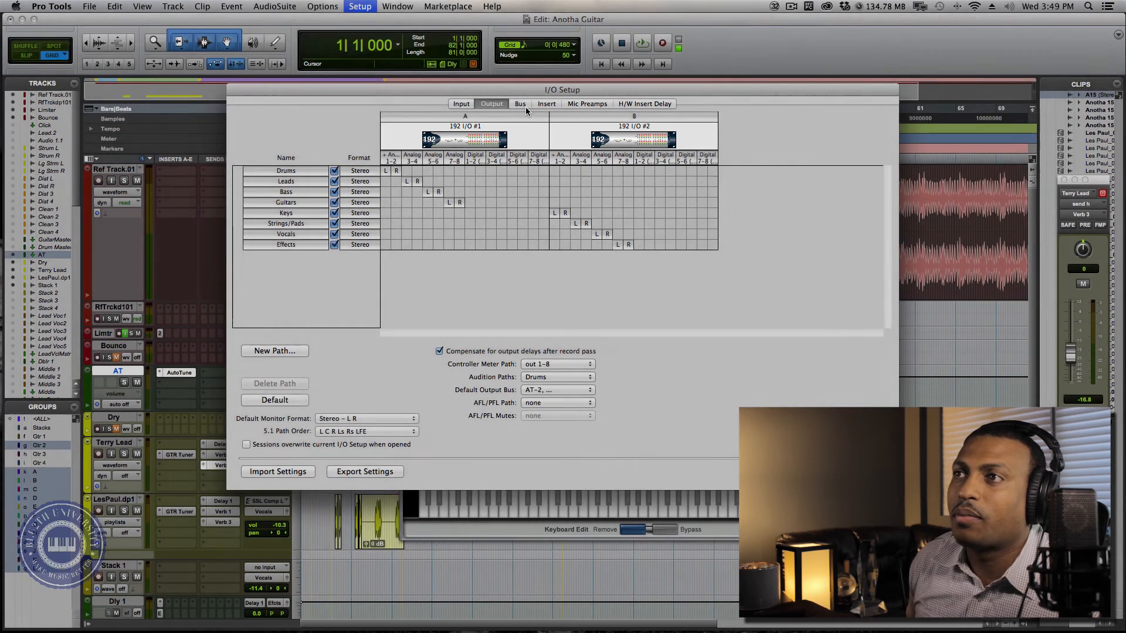
pyautogui.click(521, 104)
pyautogui.scroll(-10, 312, 185)
pyautogui.scroll(10, 307, 197)
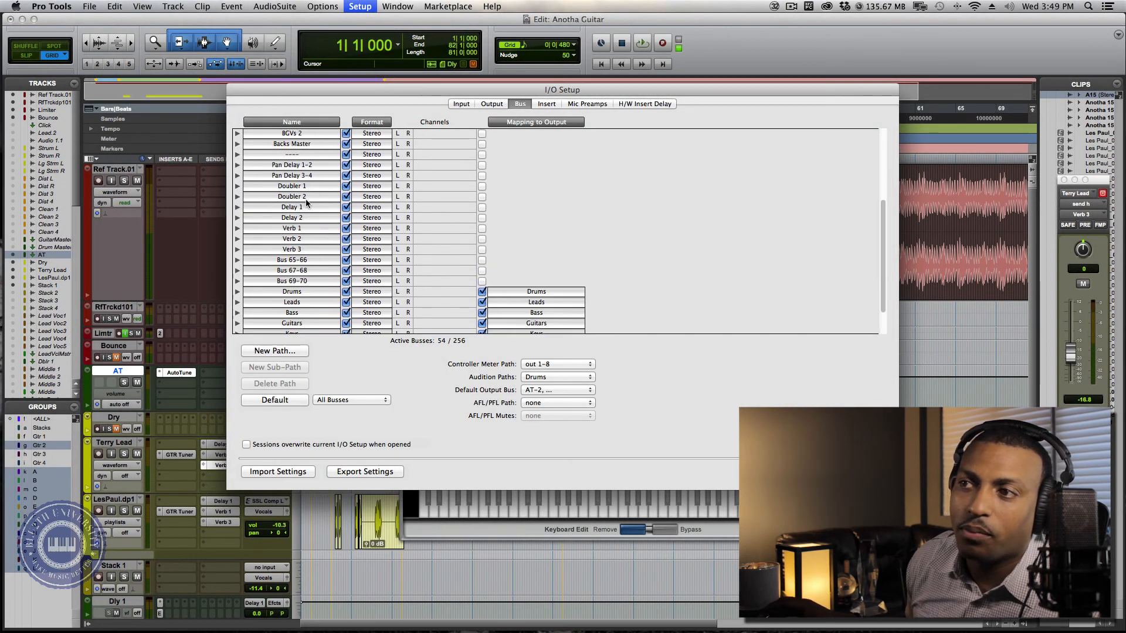
pyautogui.scroll(-10, 297, 169)
pyautogui.scroll(10, 281, 235)
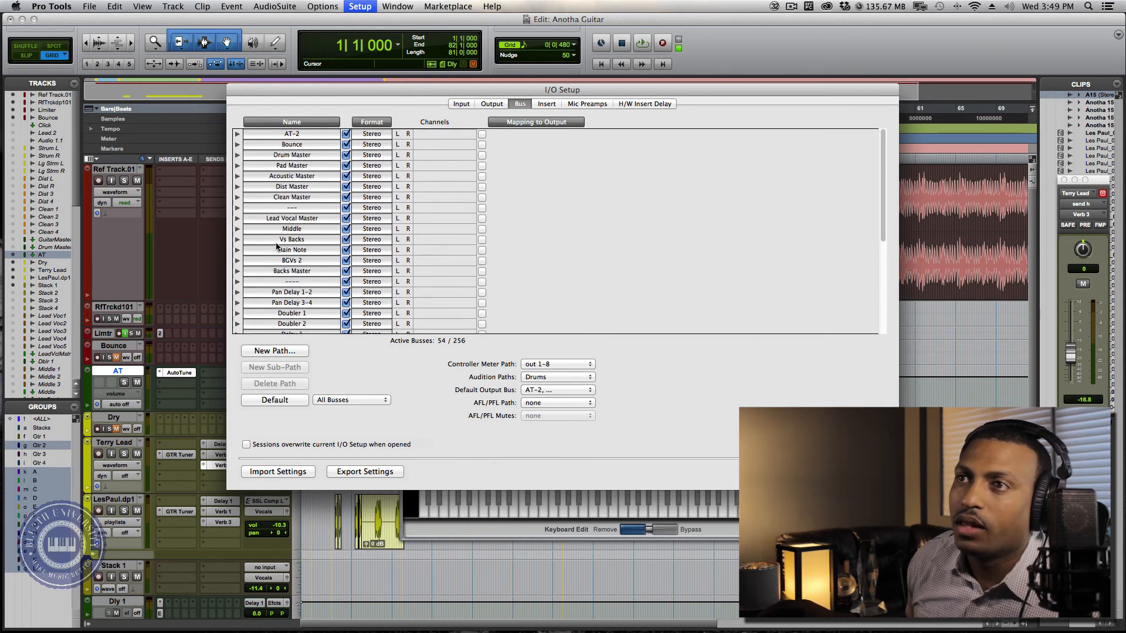
pyautogui.scroll(-5, 287, 198)
pyautogui.scroll(5, 292, 199)
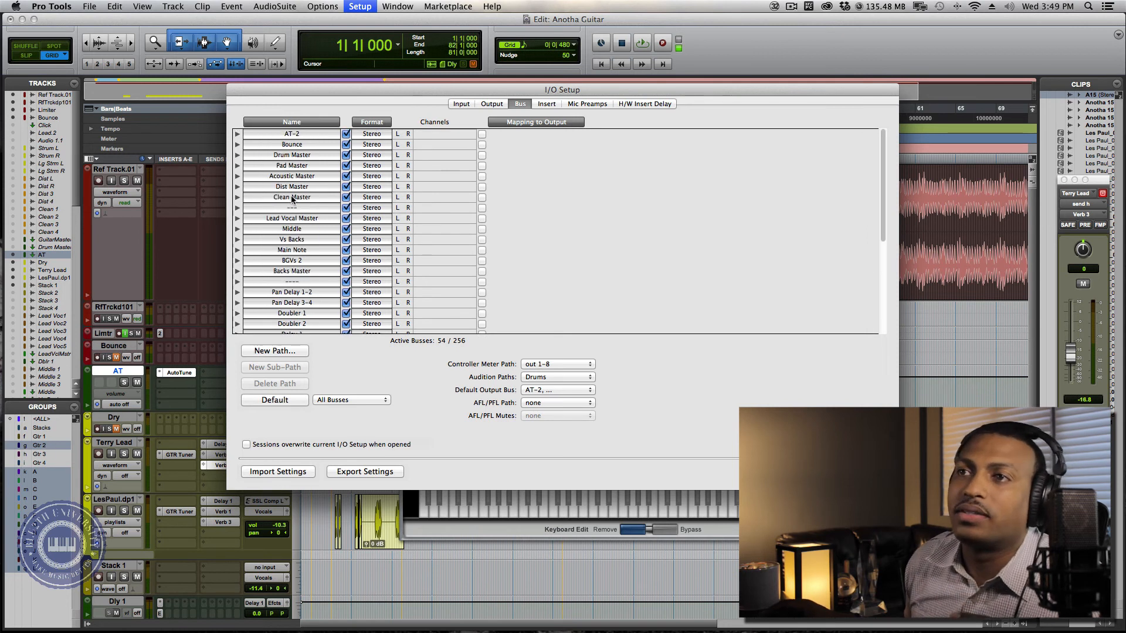
# Step: Inspect the mono sub-paths AT and Path 2 of the AT-2 bus, then close the I/O Setup and the AutoTune window
pyautogui.click(288, 134)
pyautogui.click(237, 134)
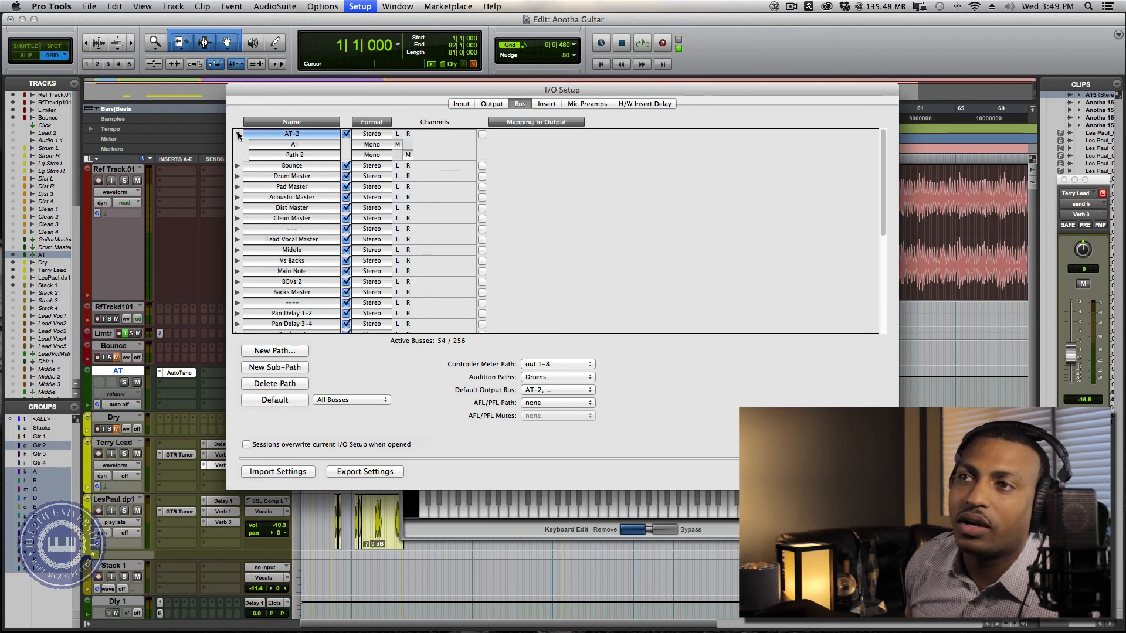
pyautogui.click(297, 147)
pyautogui.click(297, 154)
pyautogui.click(295, 147)
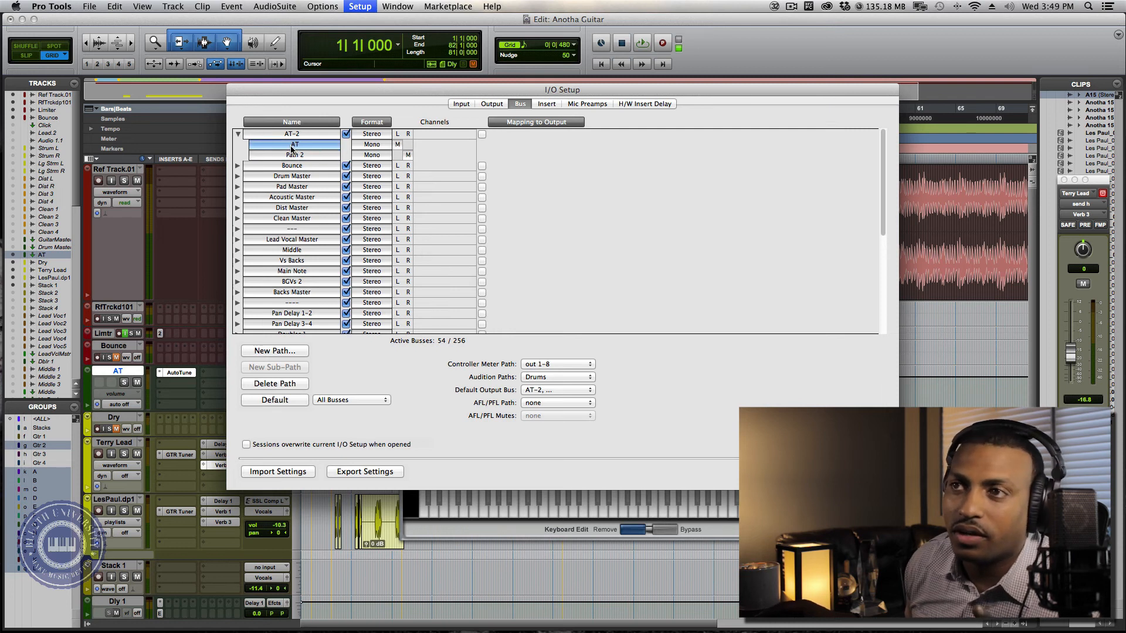
pyautogui.click(238, 135)
pyautogui.press('Return')
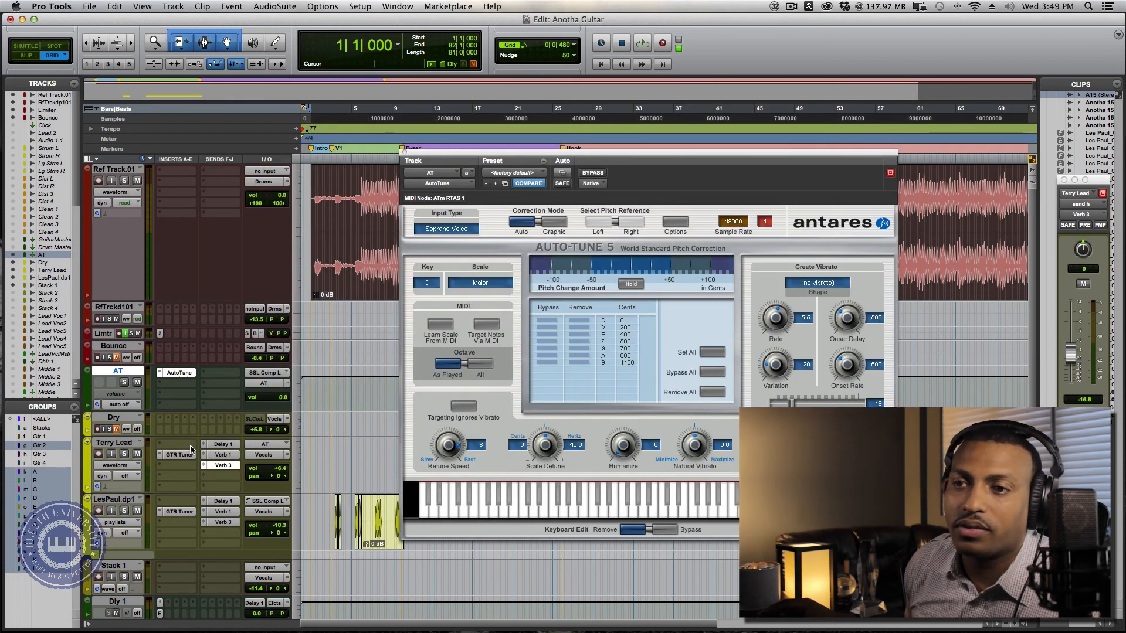
pyautogui.click(404, 153)
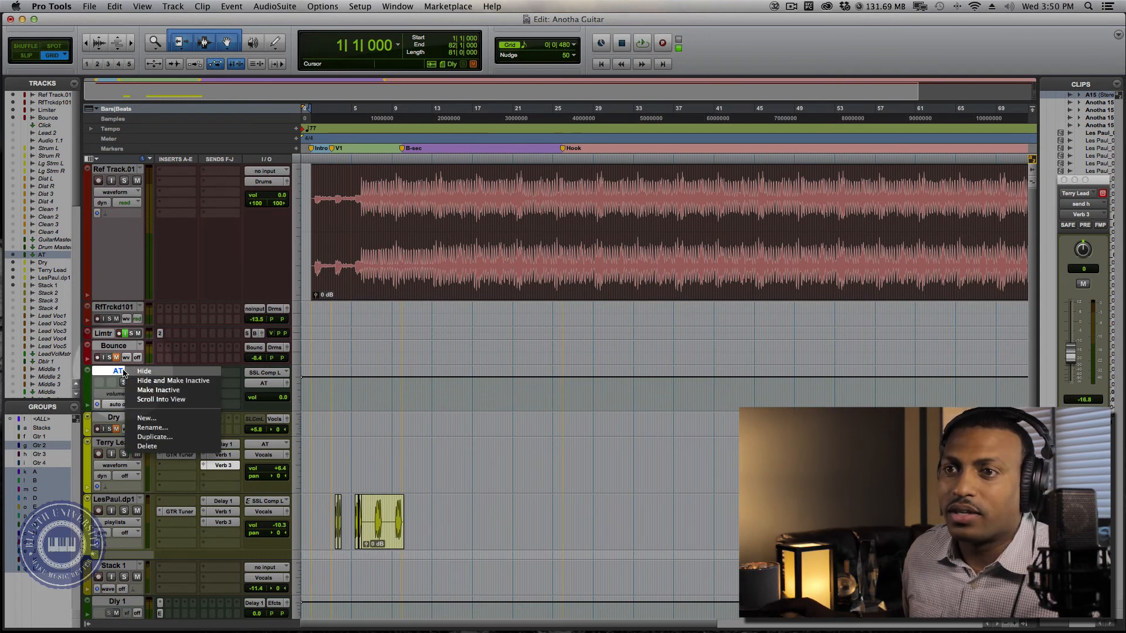
pyautogui.click(147, 418)
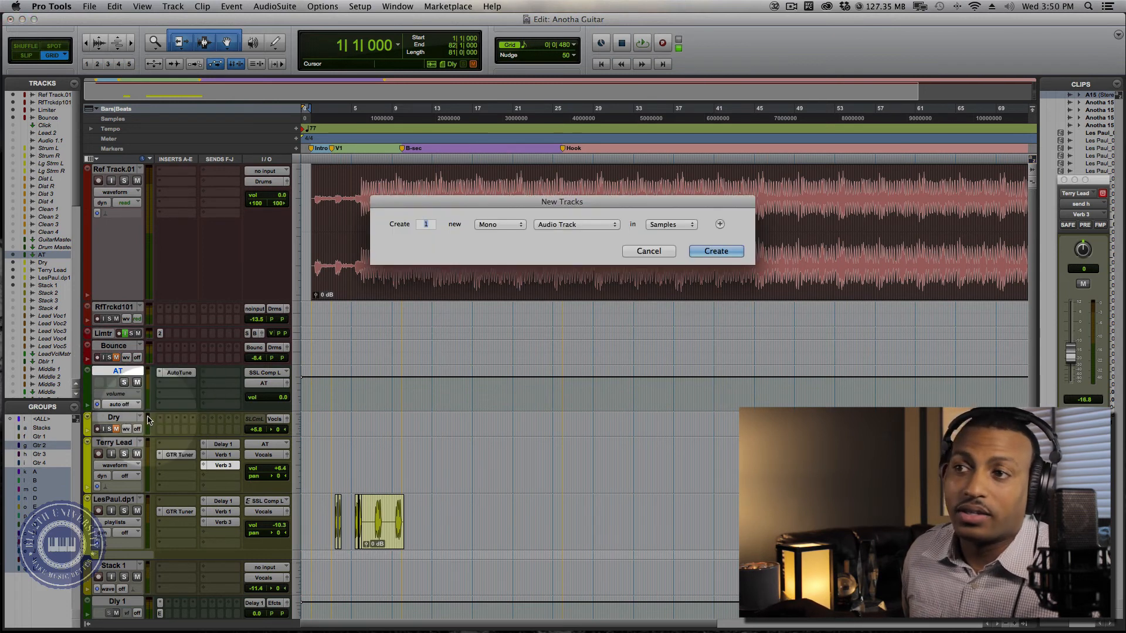
pyautogui.click(550, 227)
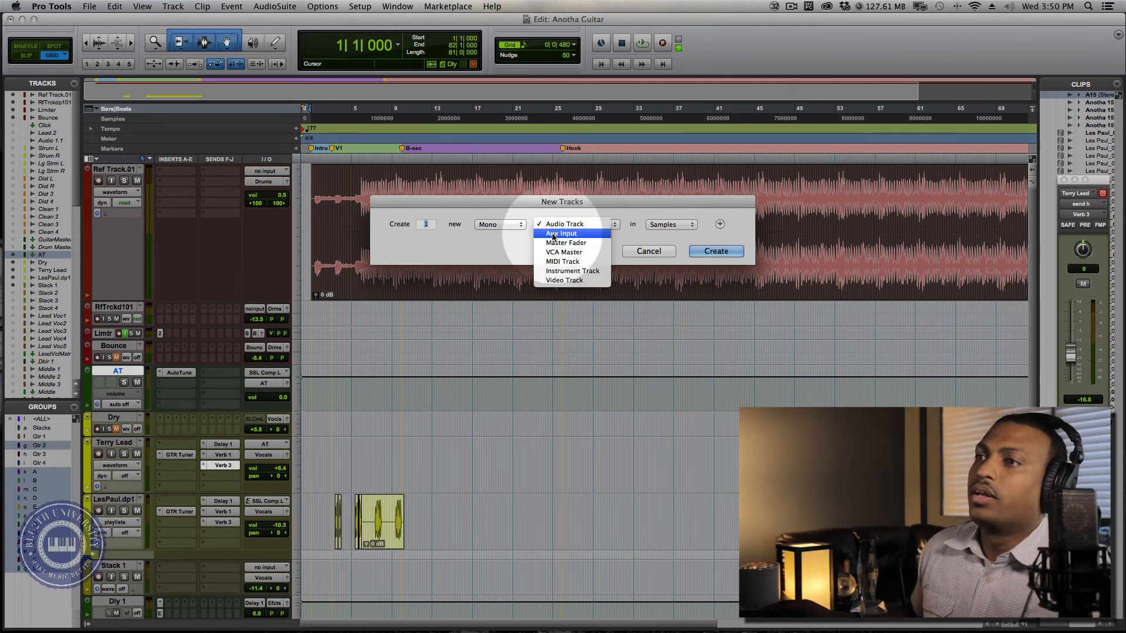
pyautogui.click(552, 235)
pyautogui.click(505, 228)
pyautogui.click(504, 234)
pyautogui.click(645, 251)
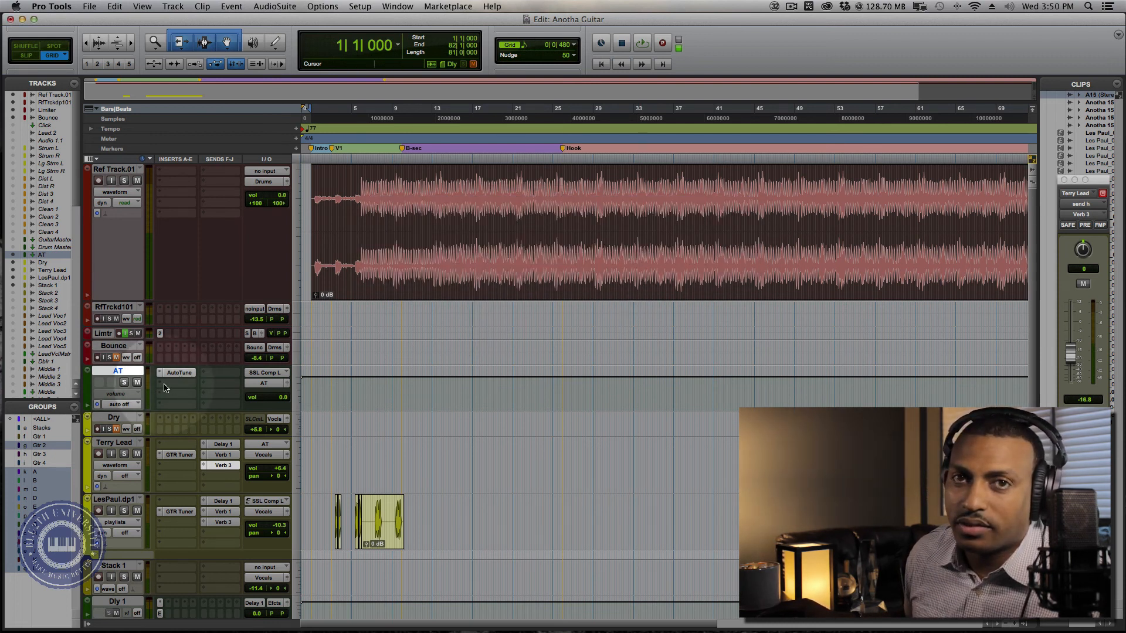
# Step: Place the edit cursor near bar 11 on the AT track, view its AutoTune insert and close the plug-in window
pyautogui.moveTo(322, 392); pyautogui.dragTo(472, 392)
pyautogui.click(412, 390)
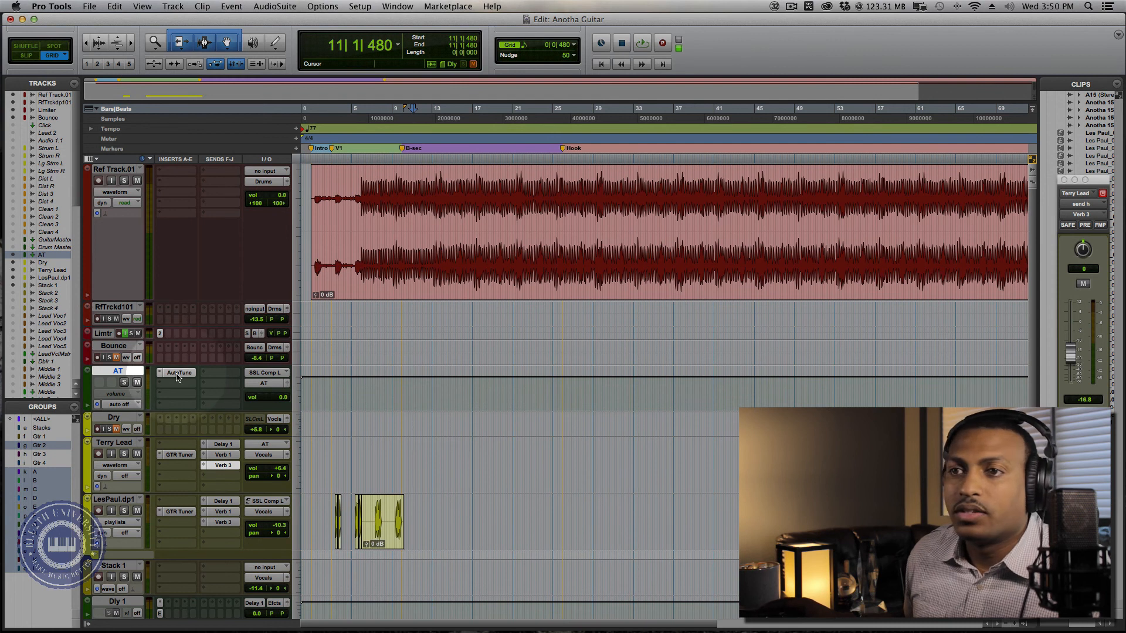
pyautogui.click(177, 374)
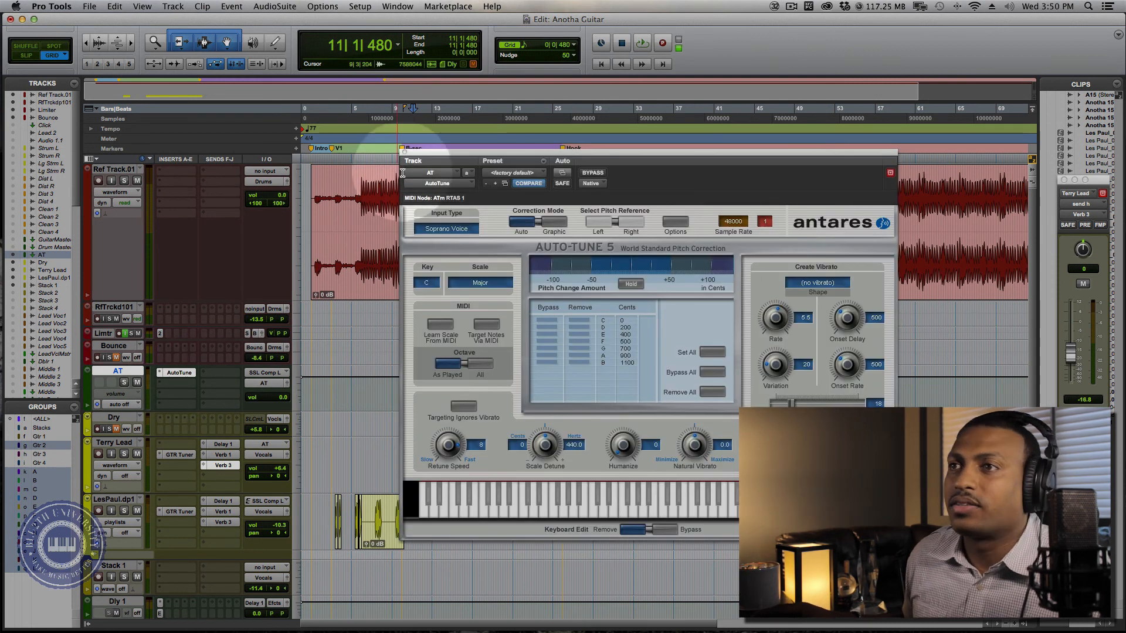
pyautogui.click(404, 153)
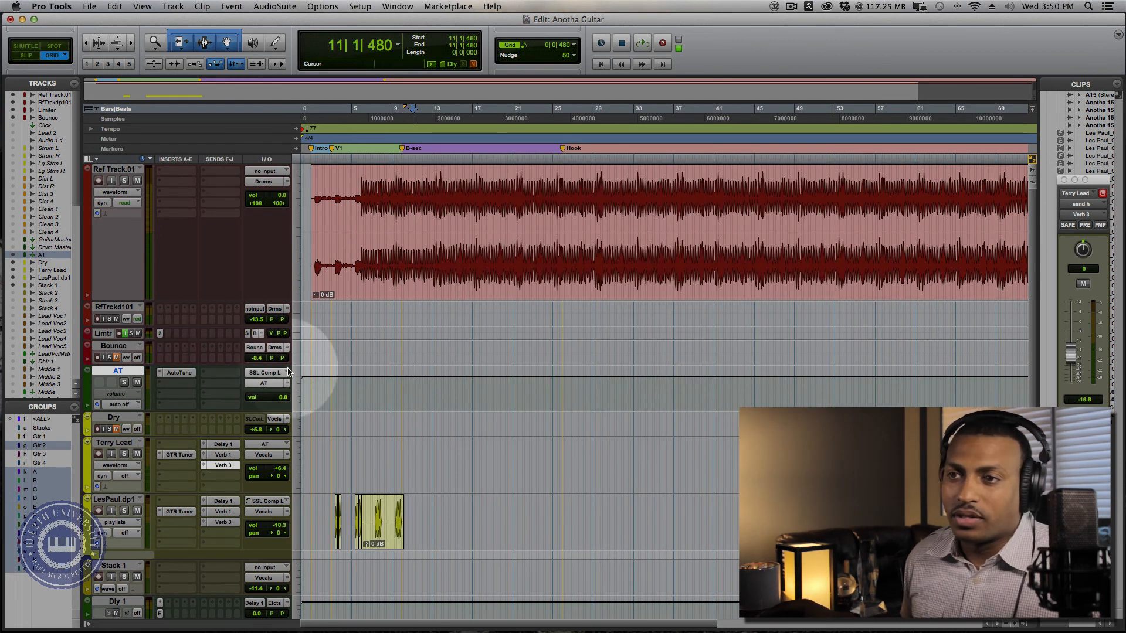
# Step: Assign the SSL Comp L (Mono) interface channel as the AT track's input
pyautogui.click(262, 374)
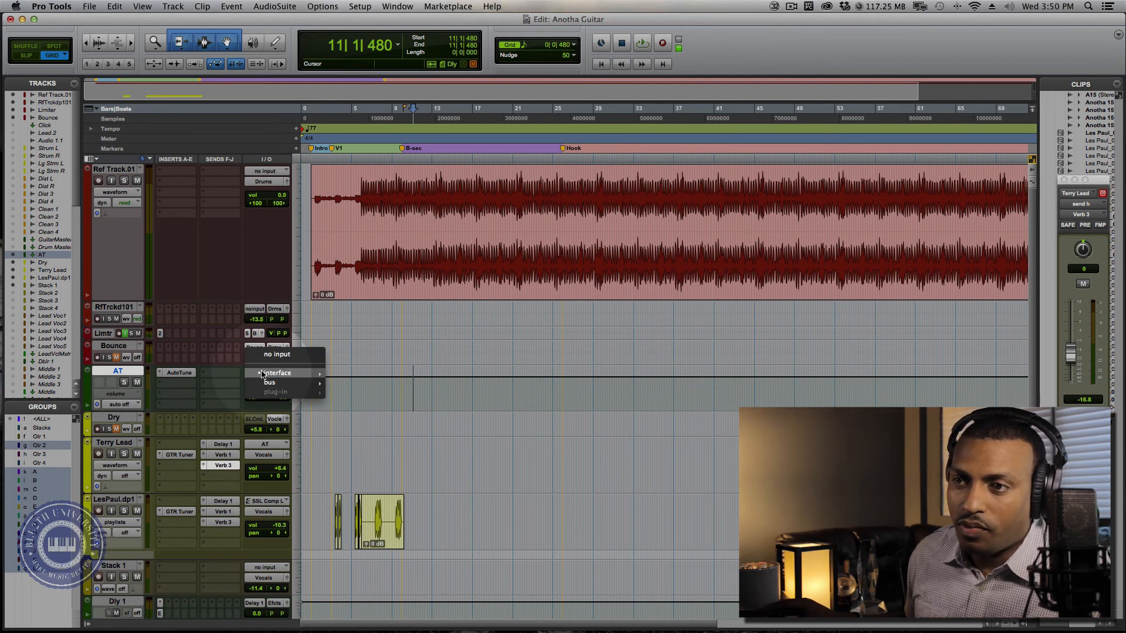
pyautogui.moveTo(270, 373)
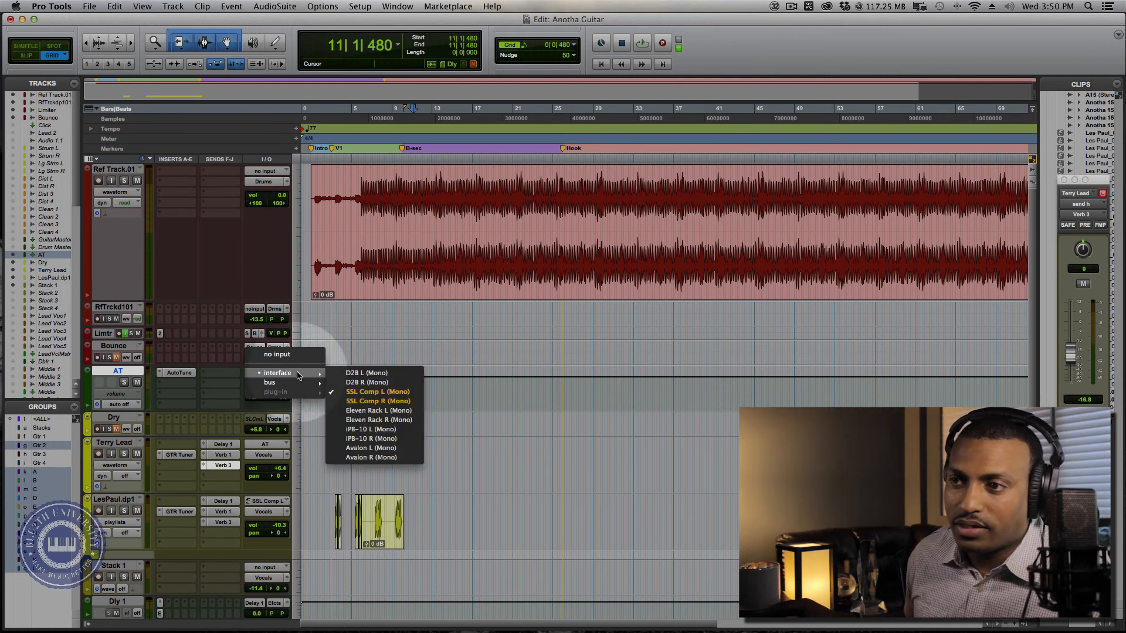
pyautogui.click(393, 392)
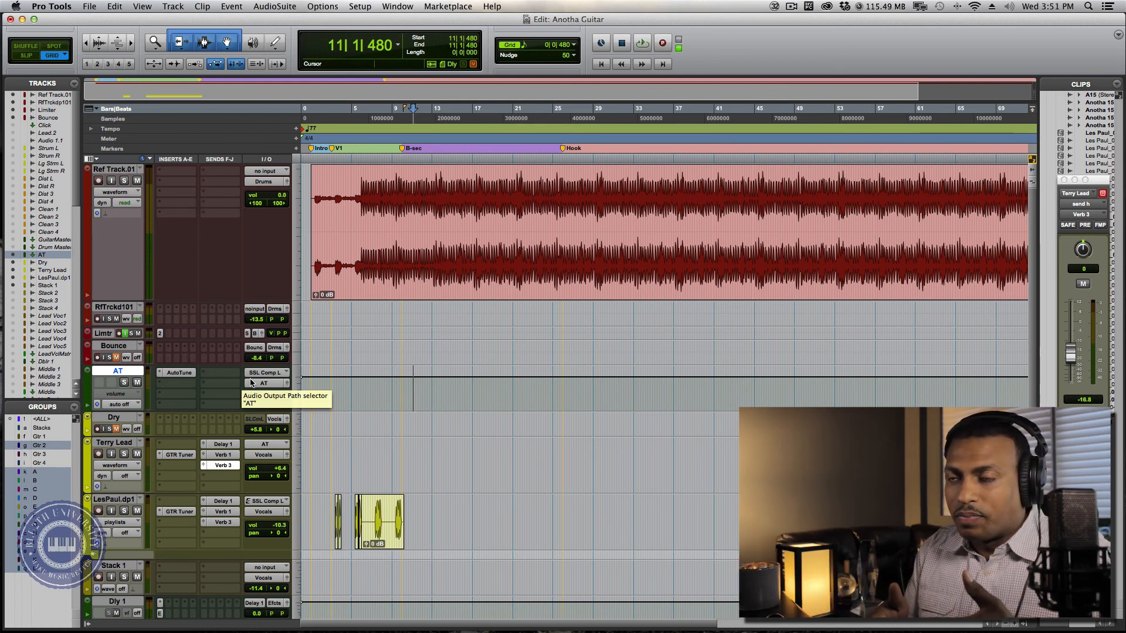
# Step: Review the AT track's AutoTune insert, close the plug-in window and check the track's interface input assignment
pyautogui.click(178, 373)
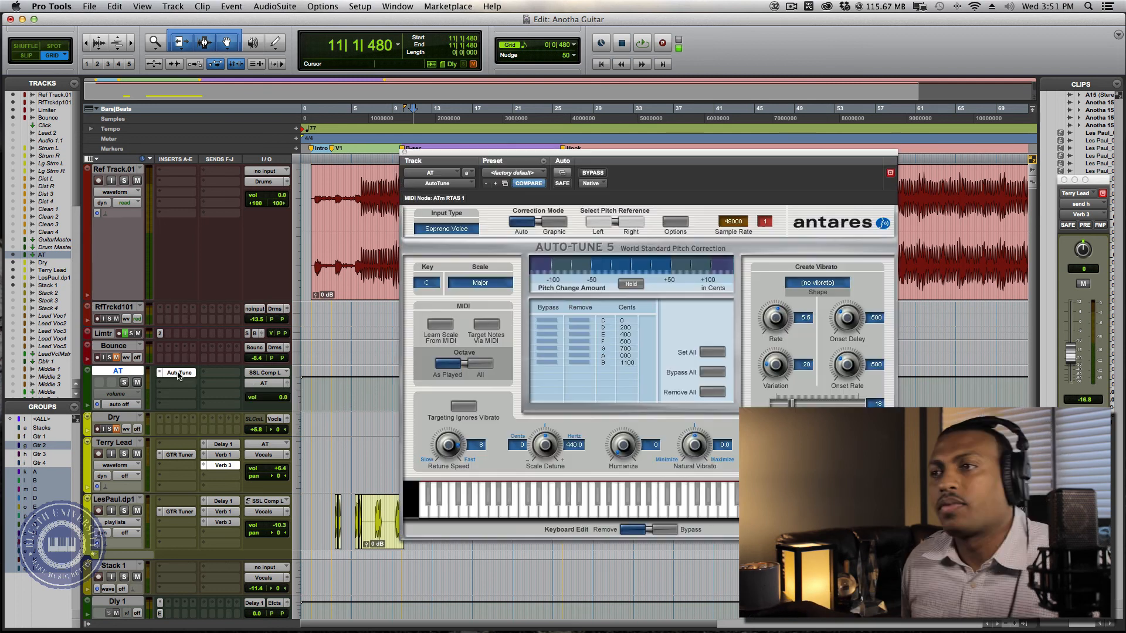
pyautogui.click(405, 153)
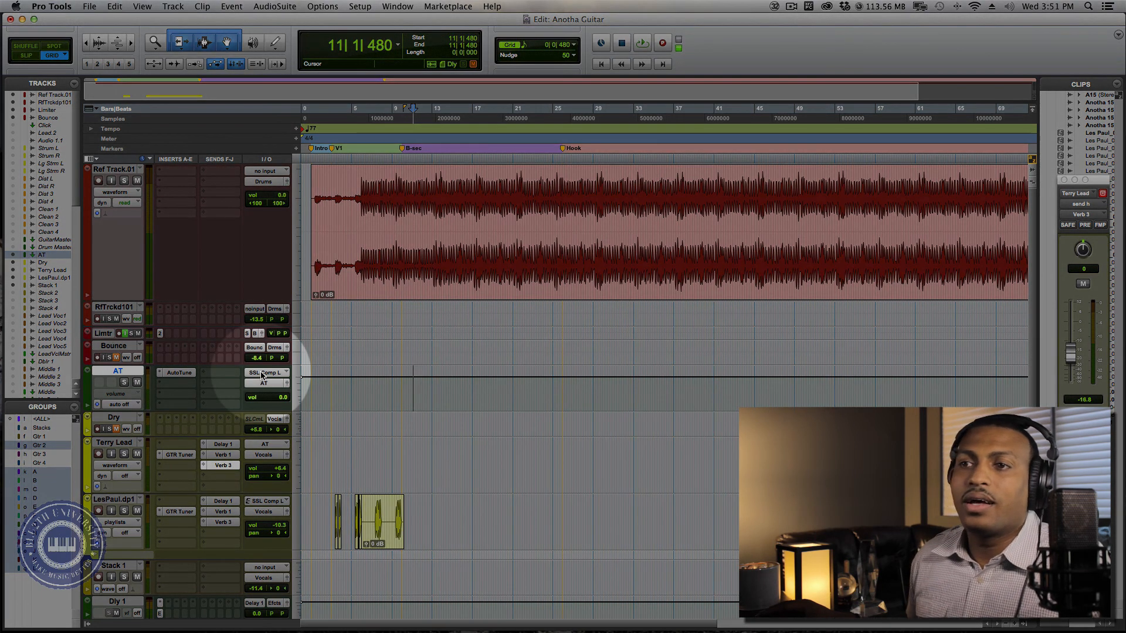
pyautogui.click(262, 375)
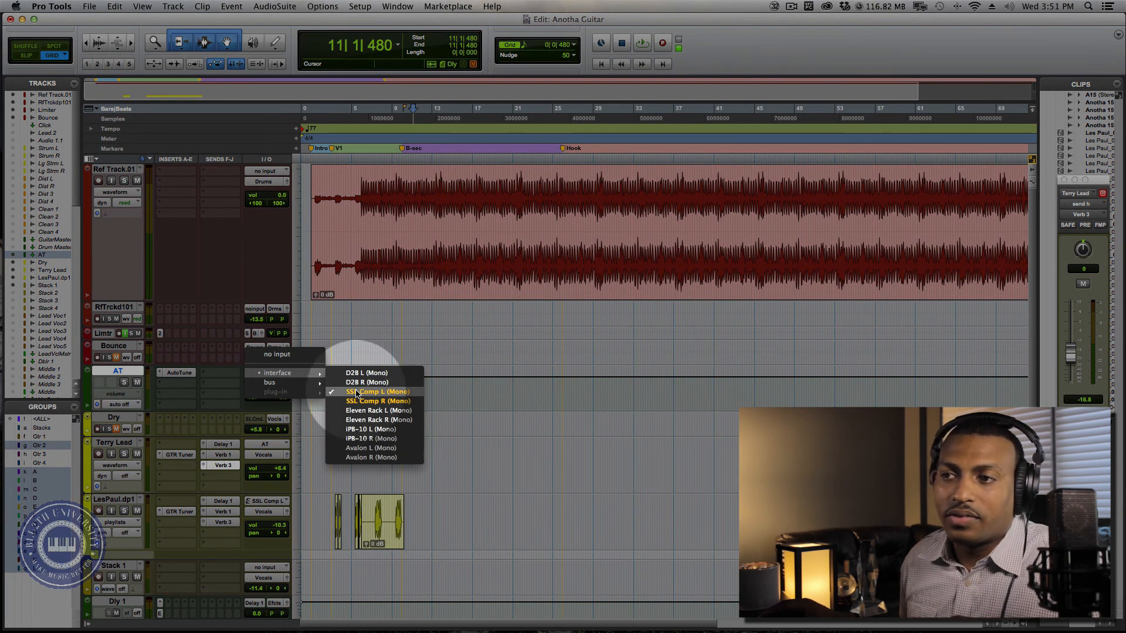
pyautogui.press('Escape')
# Step: Check the AT track's output routing to the AT (Mono) bus
pyautogui.click(269, 389)
pyautogui.moveTo(279, 401)
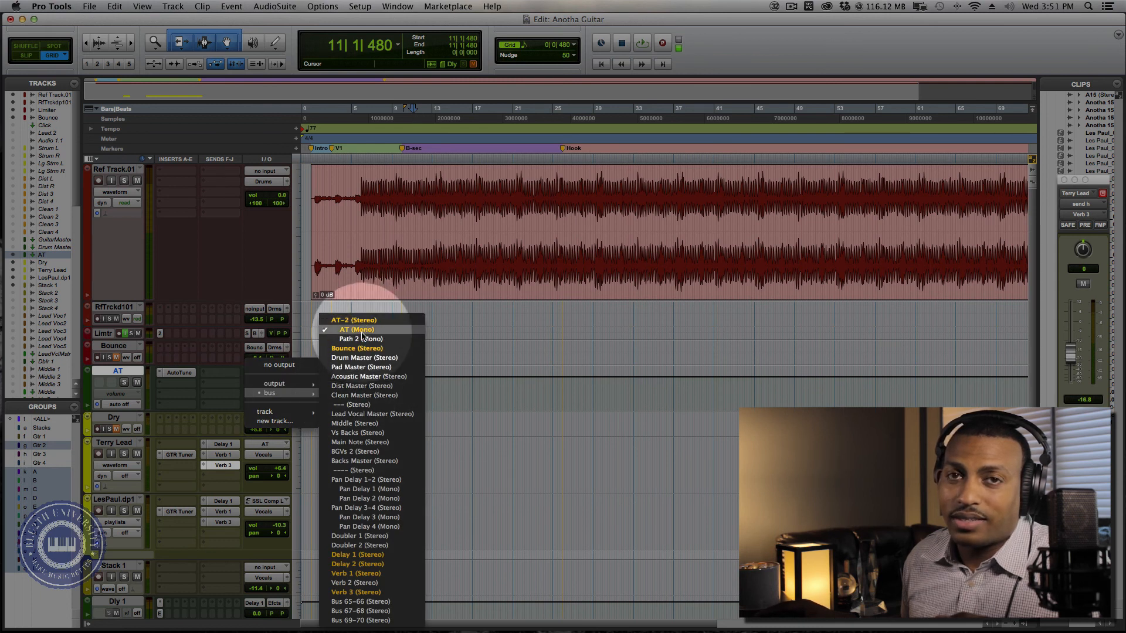
pyautogui.click(359, 330)
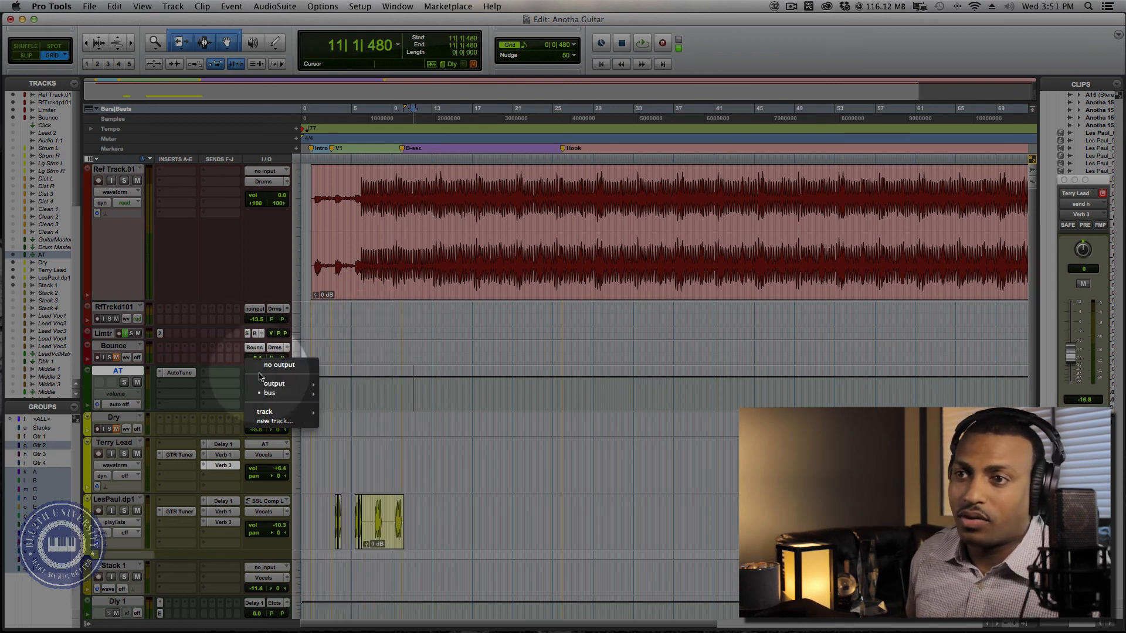
# Step: Select the lead vocal track below Dry and inspect its bus input assignment
pyautogui.click(114, 443)
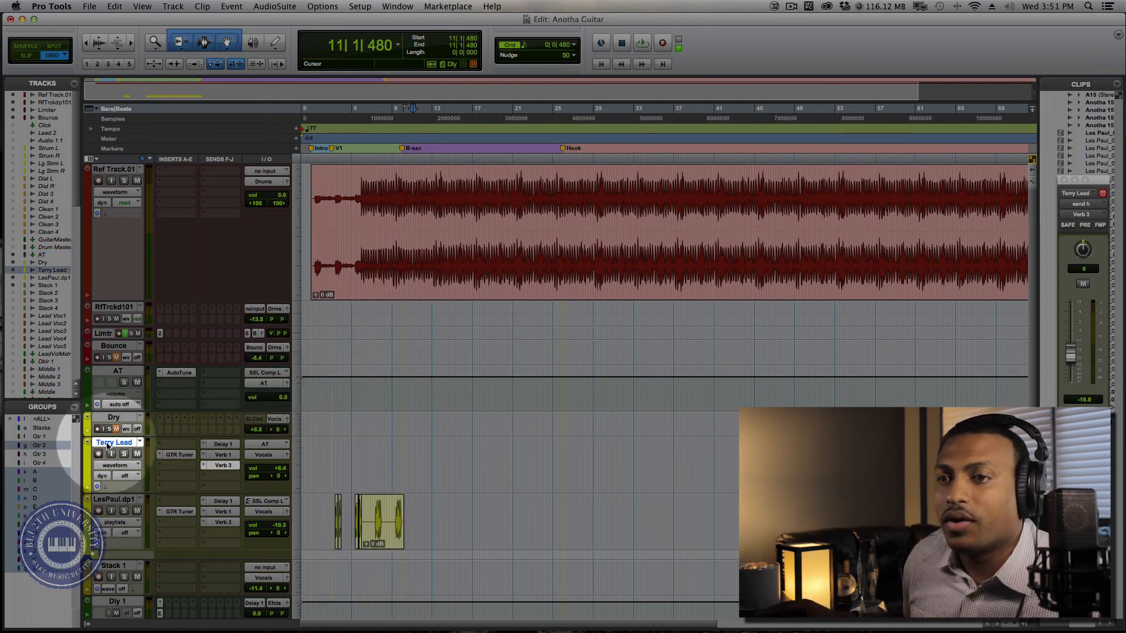
pyautogui.click(263, 445)
pyautogui.moveTo(305, 444)
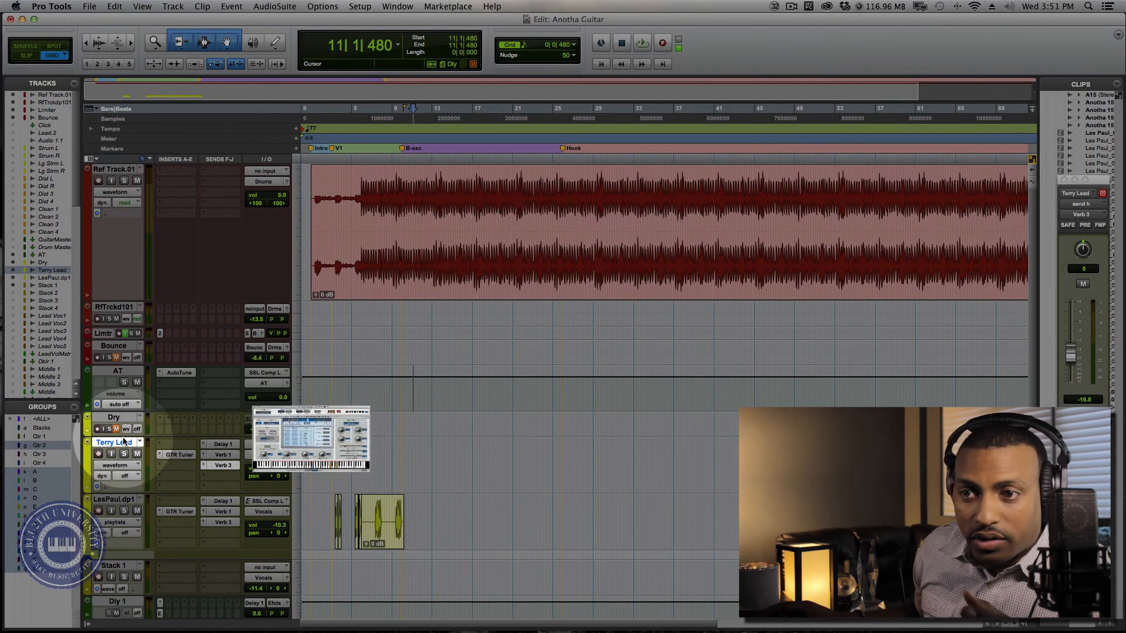
pyautogui.click(270, 444)
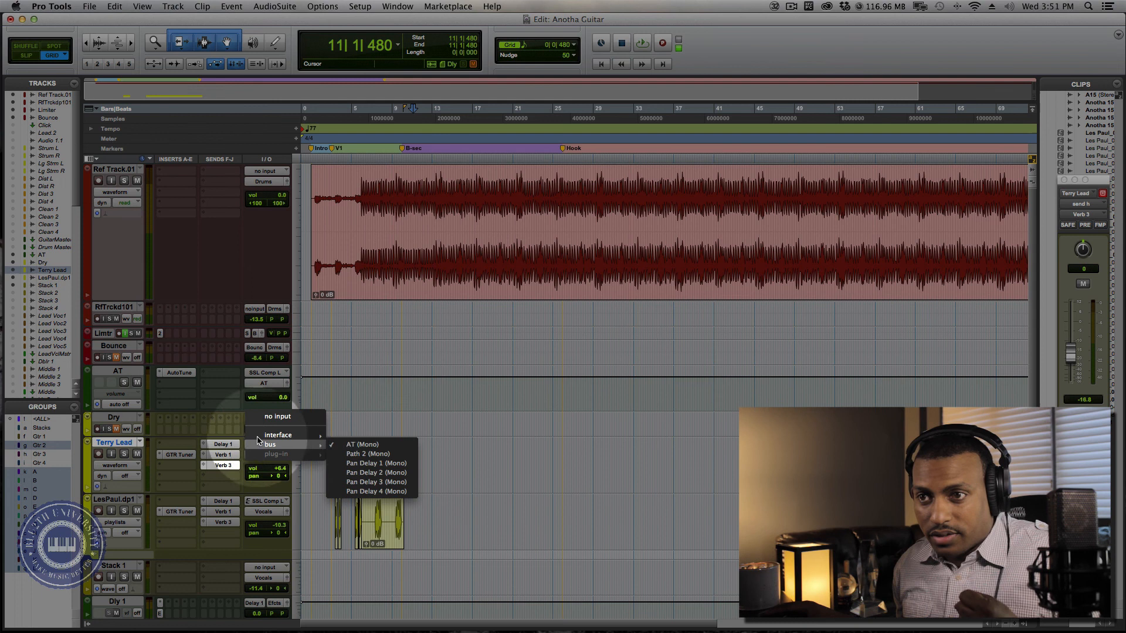
pyautogui.click(161, 440)
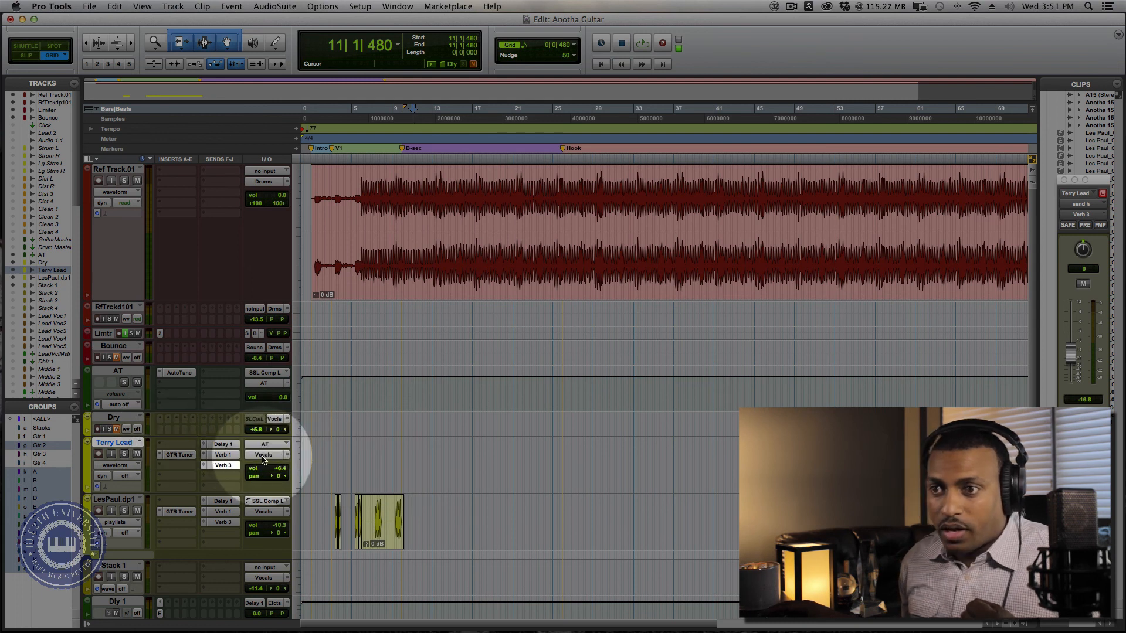
# Step: Review the lead vocal track's output choices and keep Vocals (Stereo) selected
pyautogui.click(263, 456)
pyautogui.moveTo(275, 455)
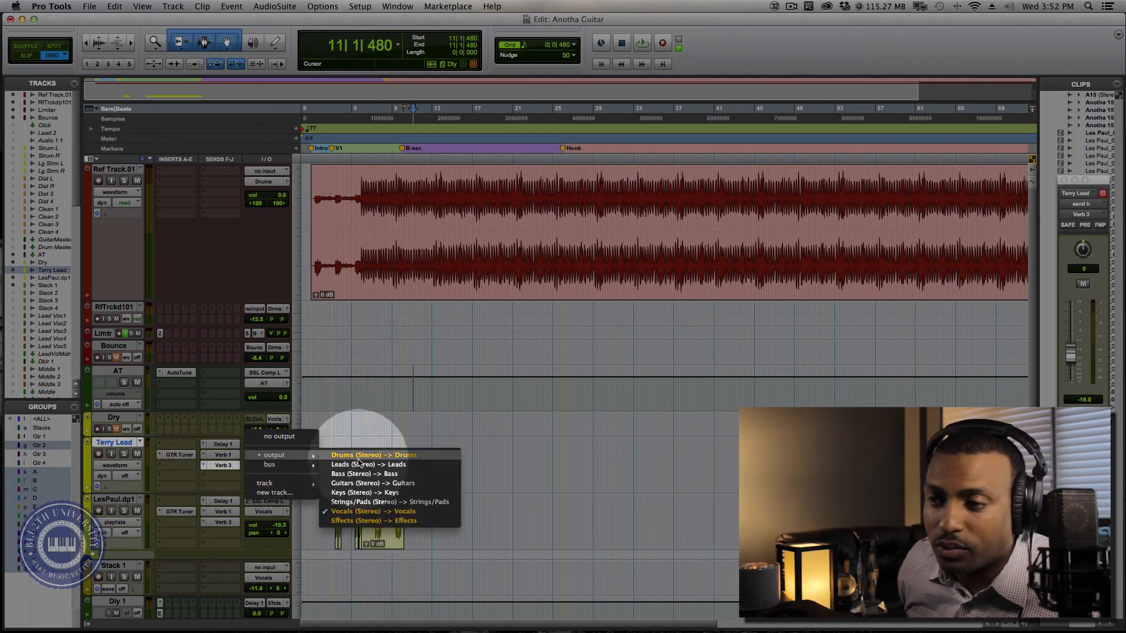
pyautogui.click(375, 511)
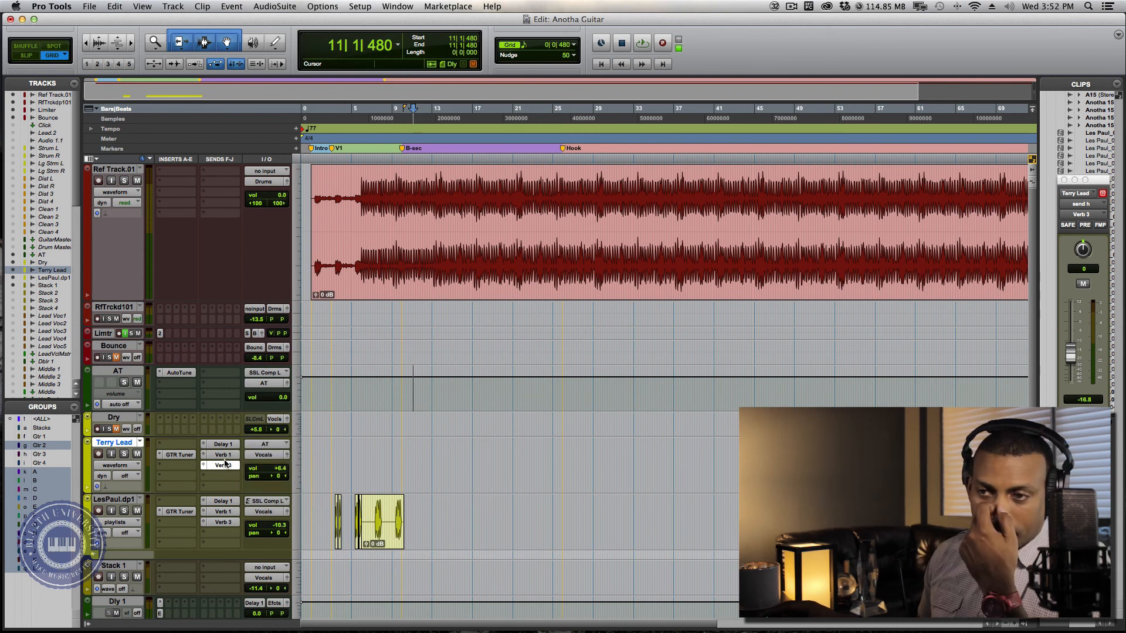
pyautogui.click(258, 456)
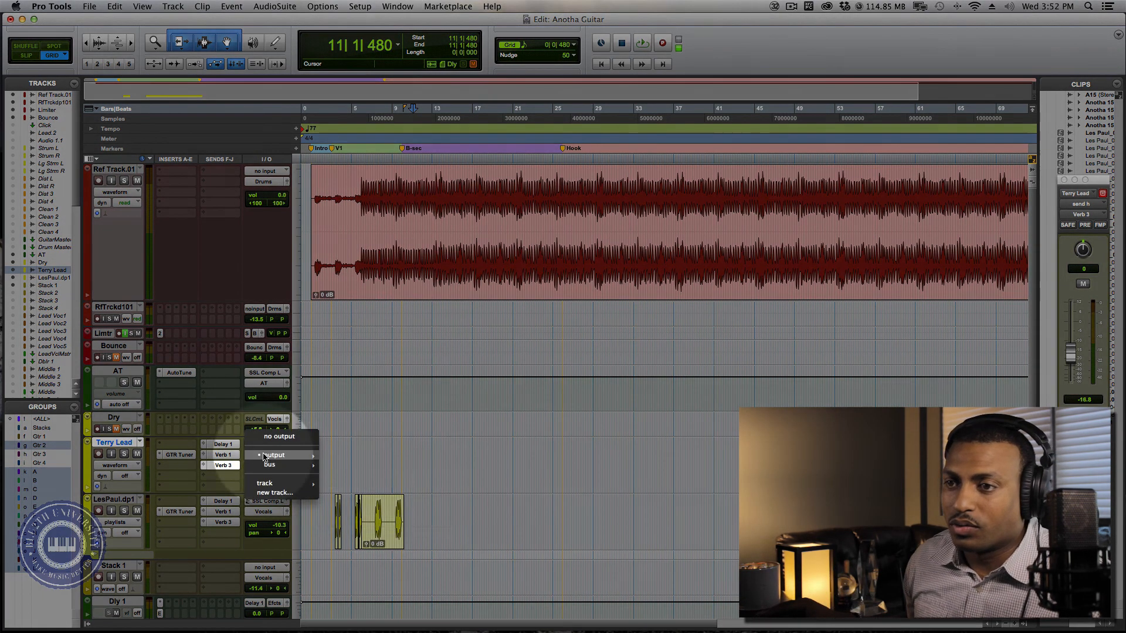
pyautogui.moveTo(275, 455)
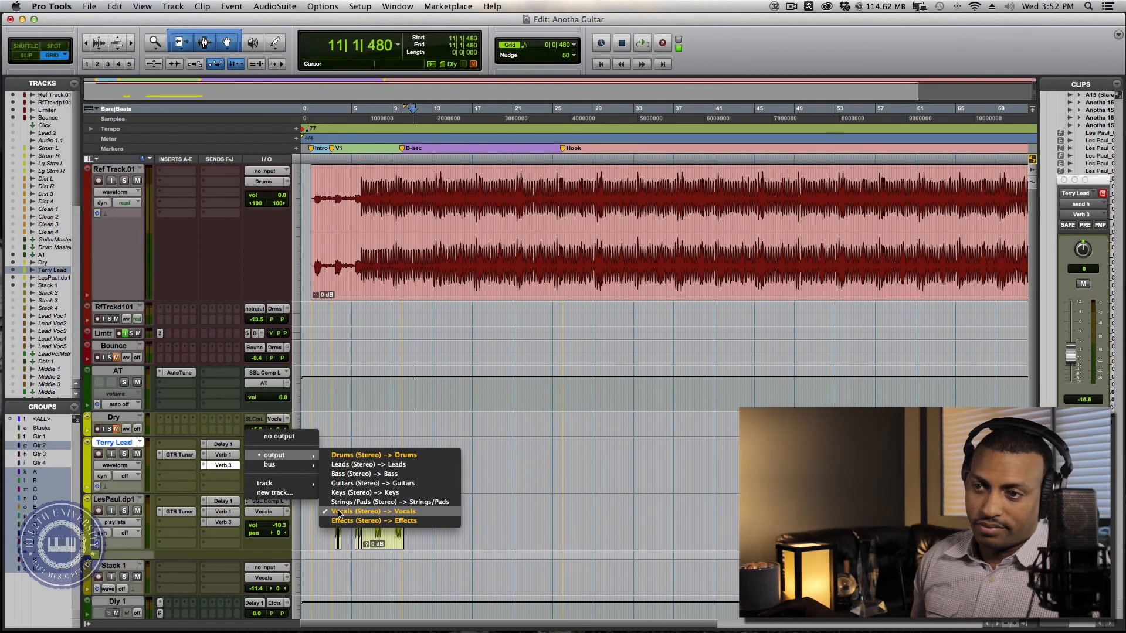
pyautogui.click(360, 512)
# Step: Reduce the height of the LesPaul.dp1 track and hide the track from the Edit window
pyautogui.press('r')
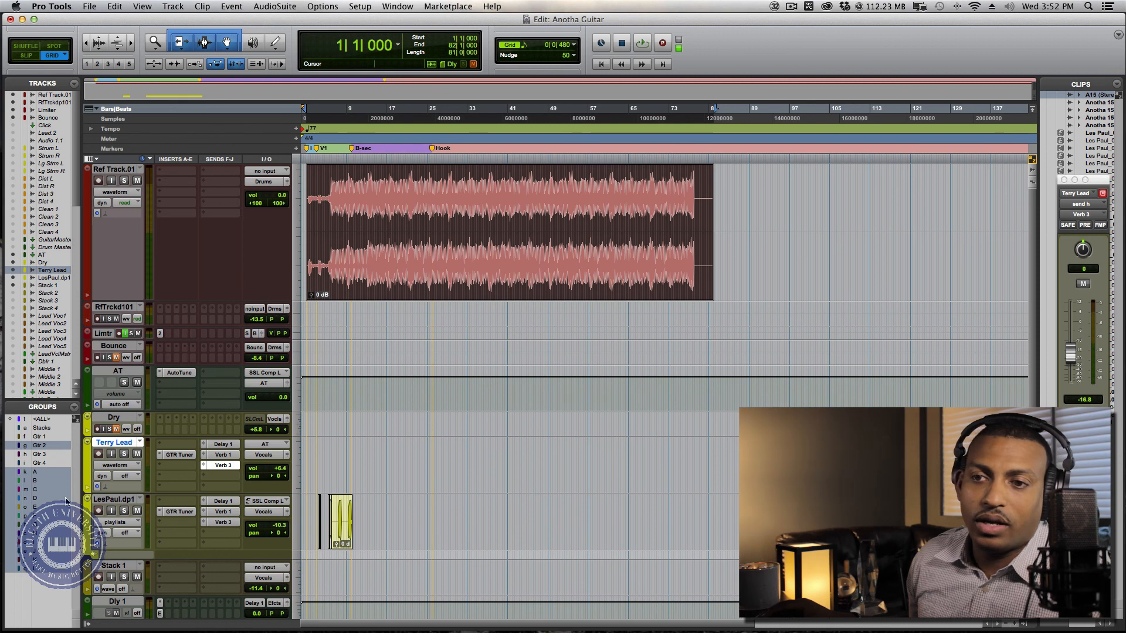
pyautogui.click(108, 500)
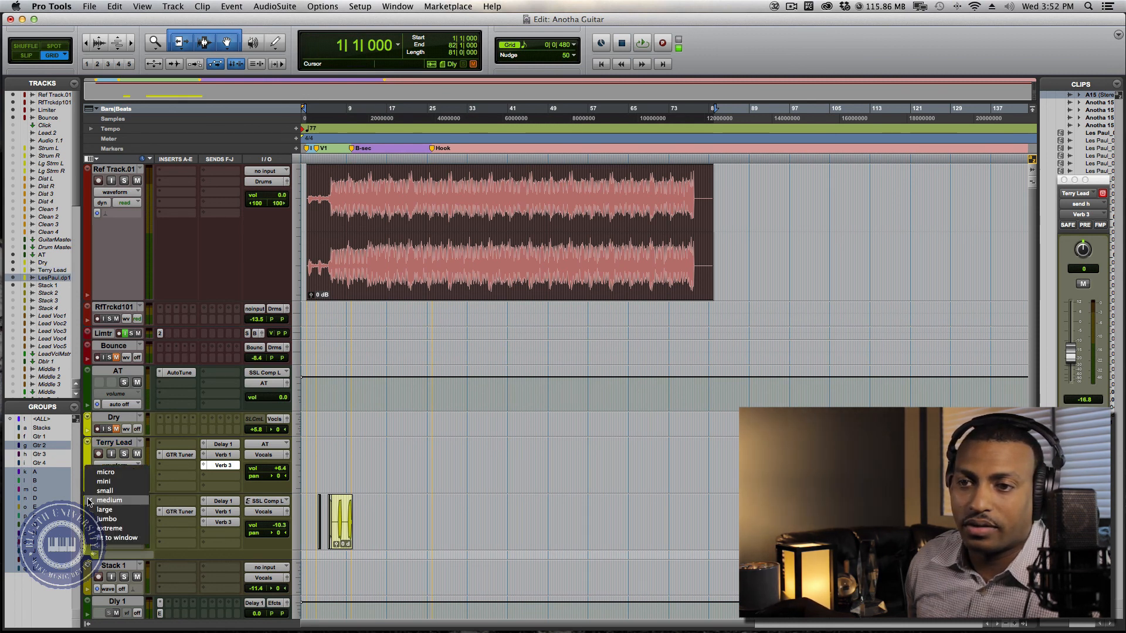
pyautogui.hotkey('ctrl', 'Down')
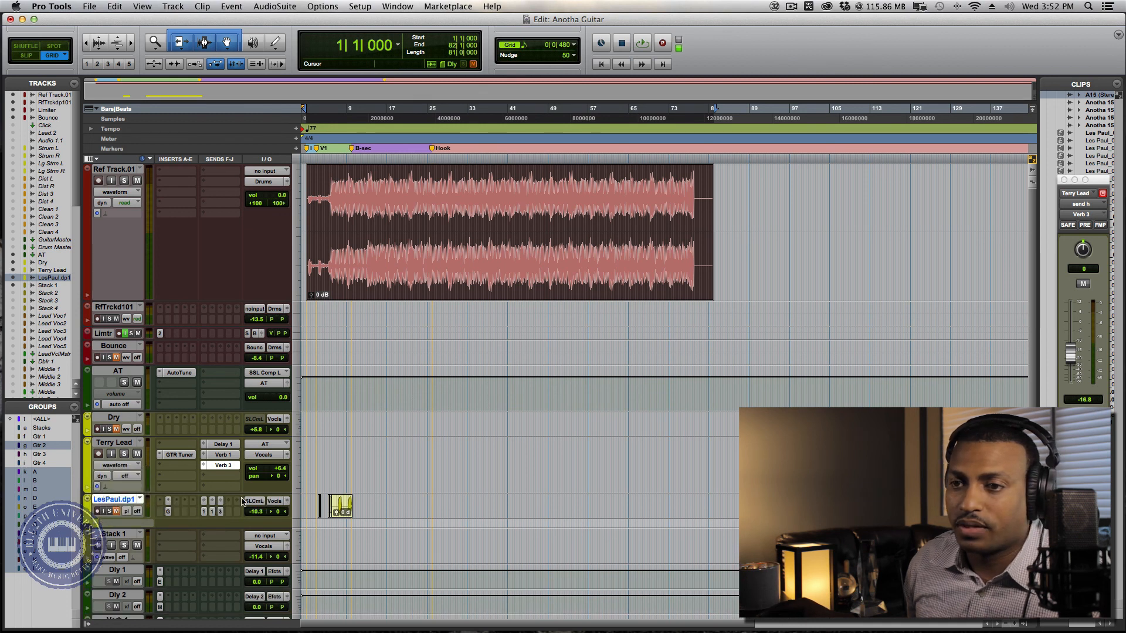
pyautogui.press('t')
pyautogui.press('t')
pyautogui.press('r')
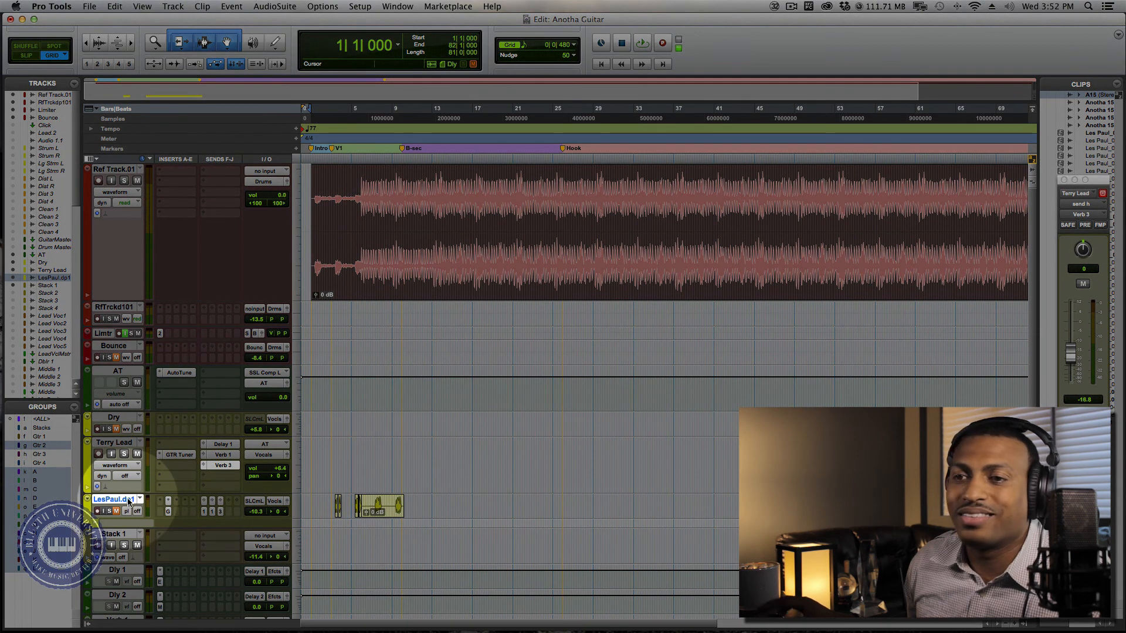
pyautogui.rightClick(139, 499)
pyautogui.click(148, 509)
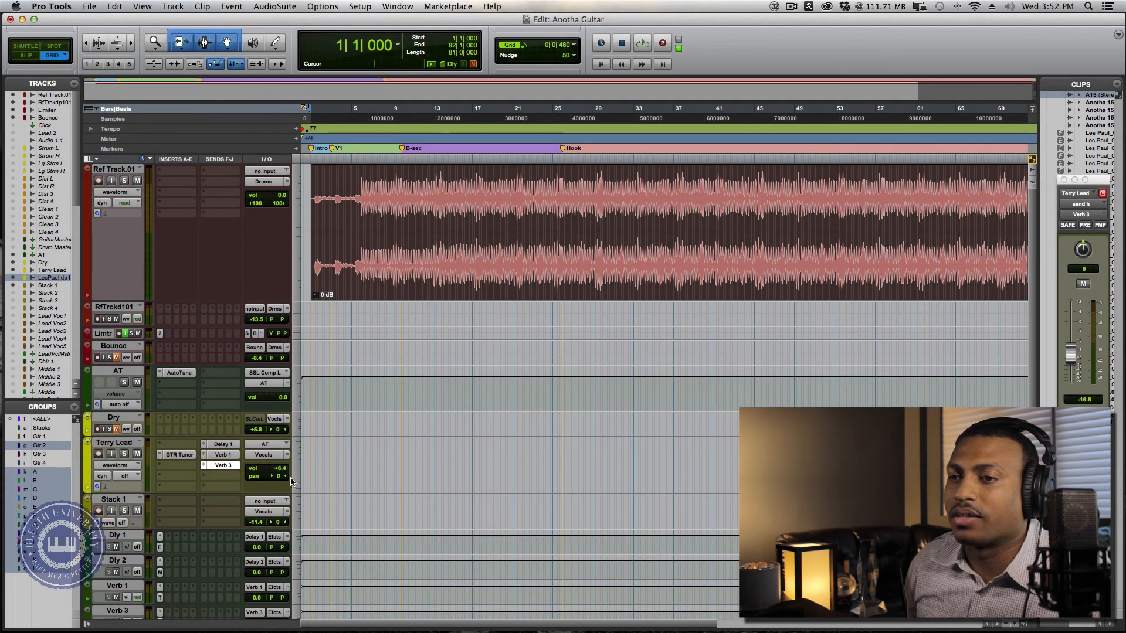
# Step: Rename the lead vocal track below Dry to "Scratch"
pyautogui.scroll(-1, 350, 463)
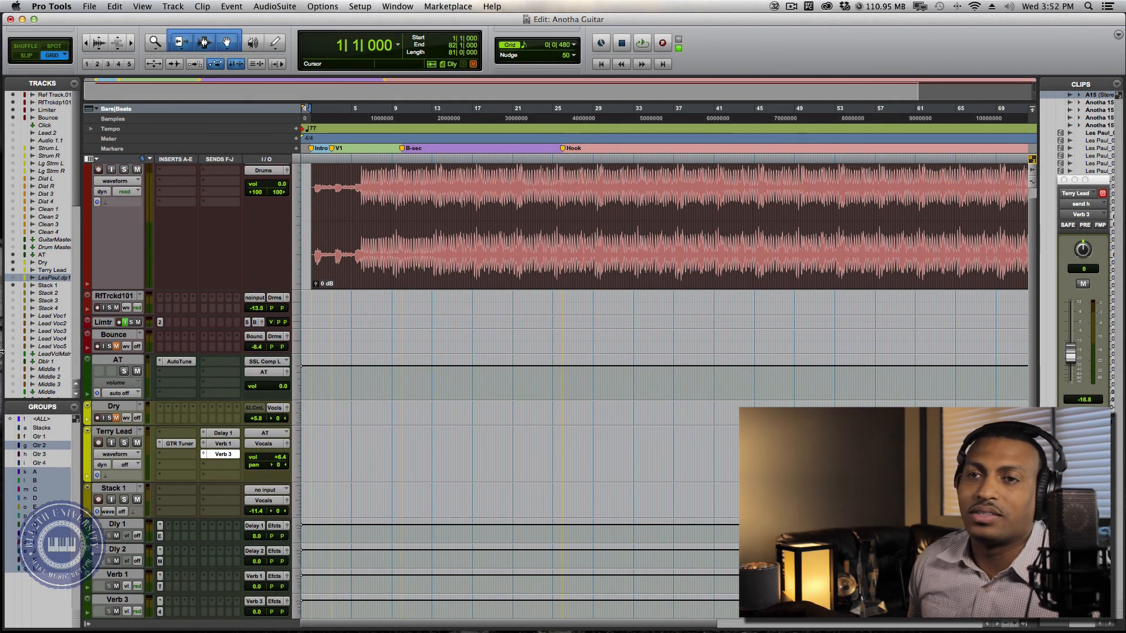
pyautogui.scroll(-15, 43, 253)
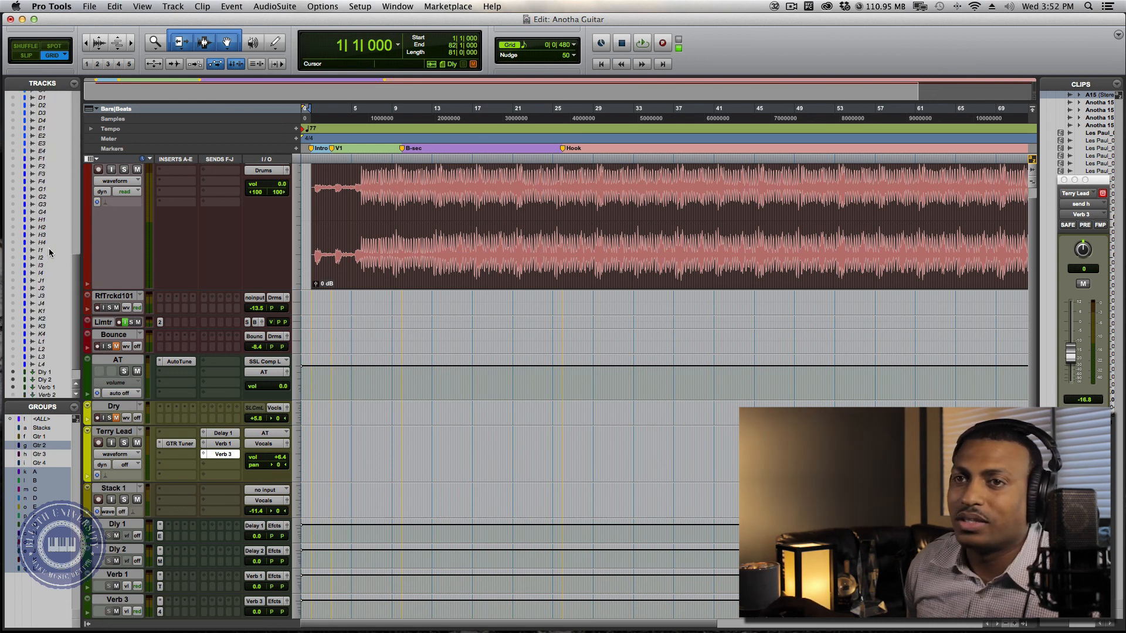
pyautogui.scroll(5, 49, 252)
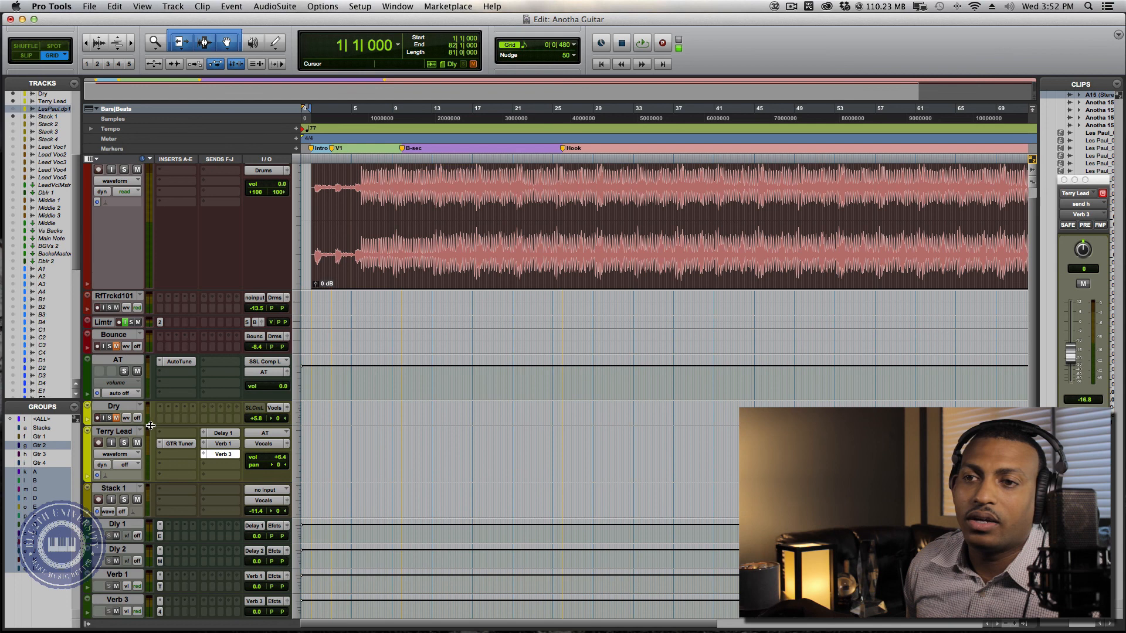
pyautogui.doubleClick(120, 434)
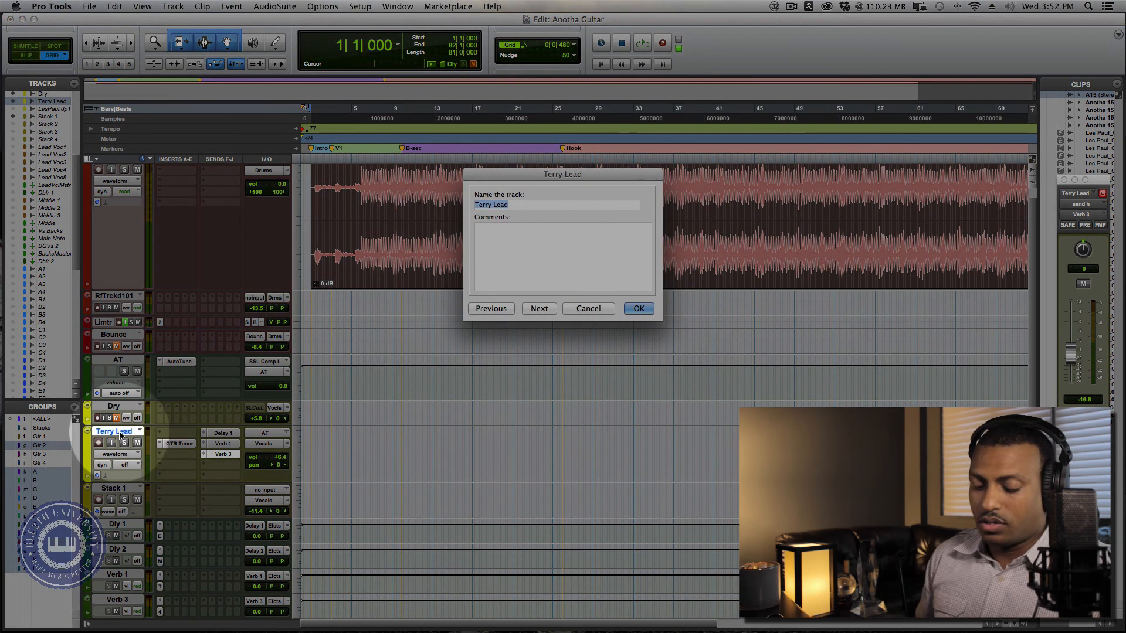
pyautogui.write('C')
pyautogui.press('BackSpace')
pyautogui.write('Scratch')
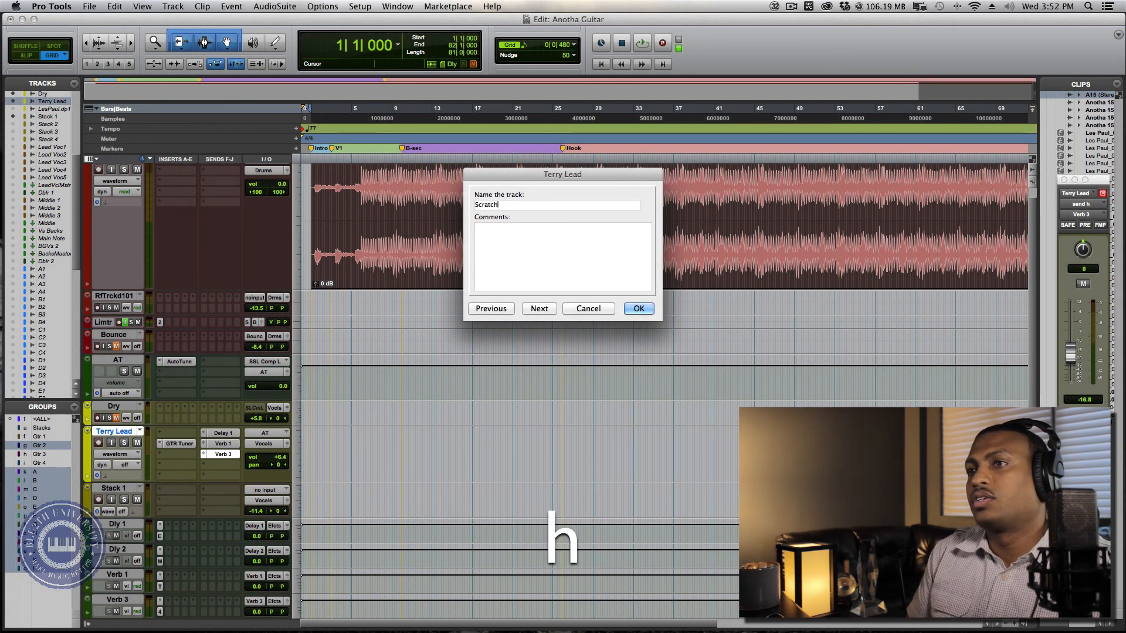
pyautogui.press('Return')
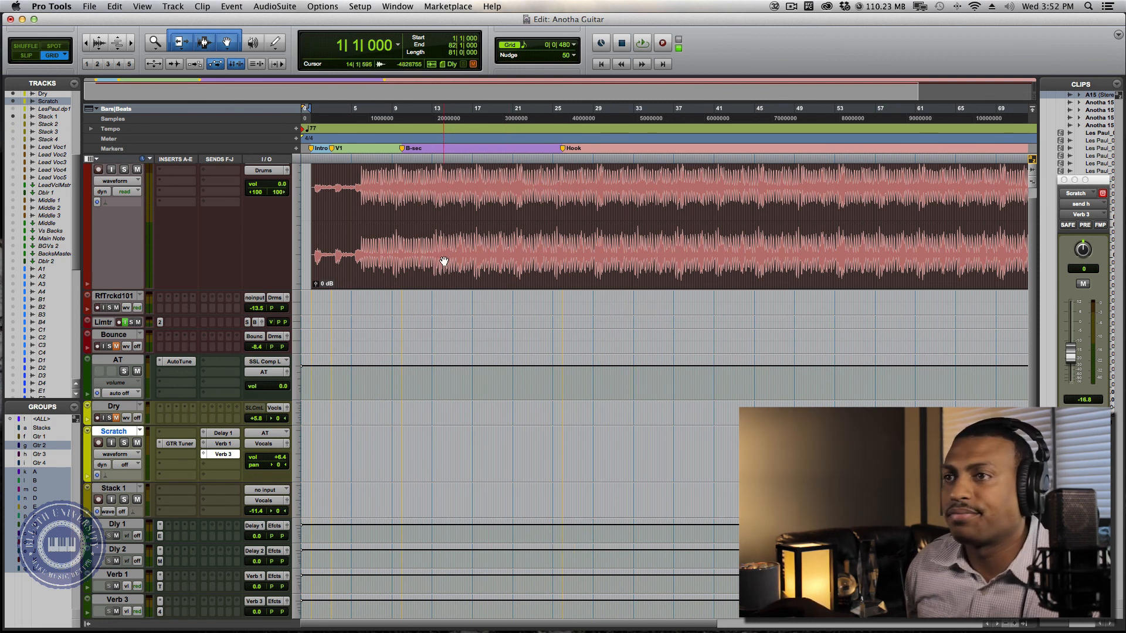
pyautogui.press('t')
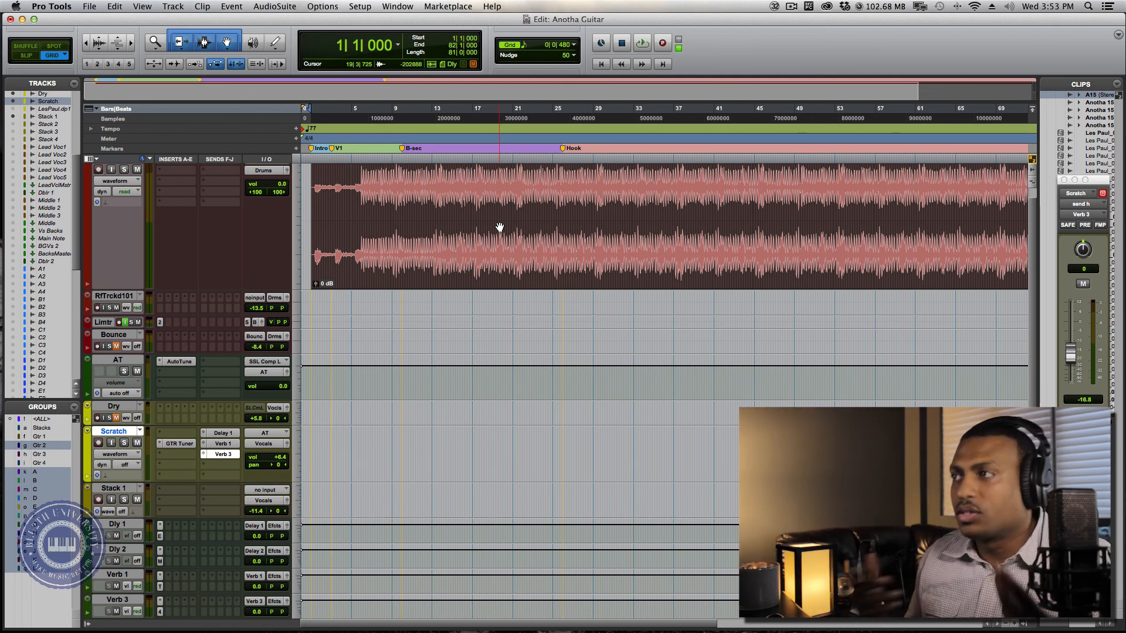
pyautogui.press('r')
pyautogui.press('t')
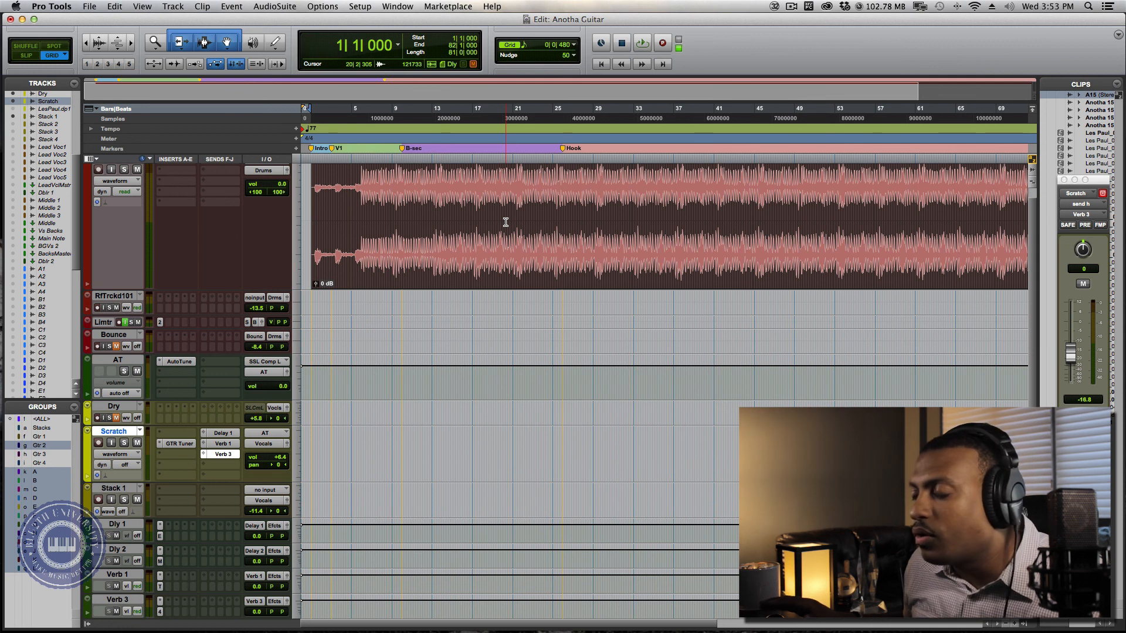
pyautogui.press('r')
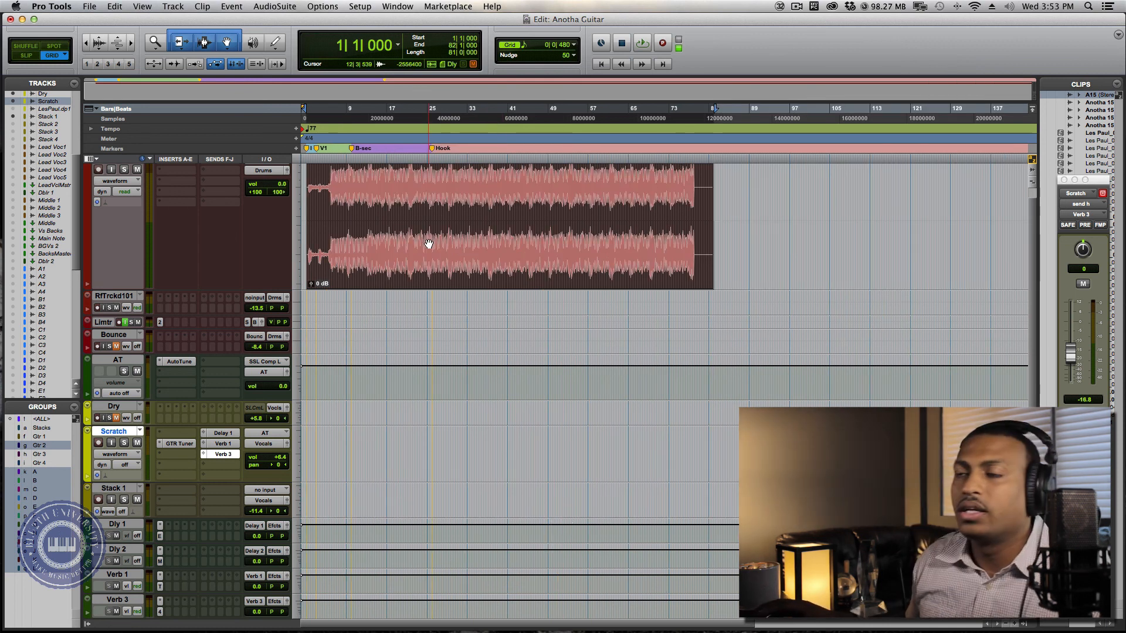
pyautogui.press('t')
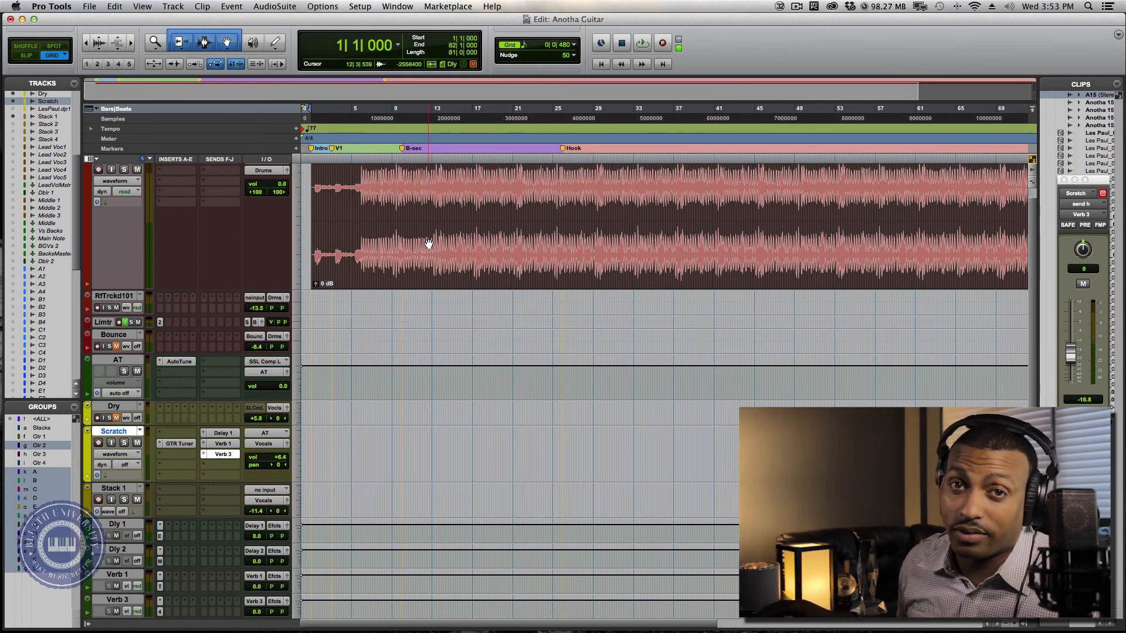